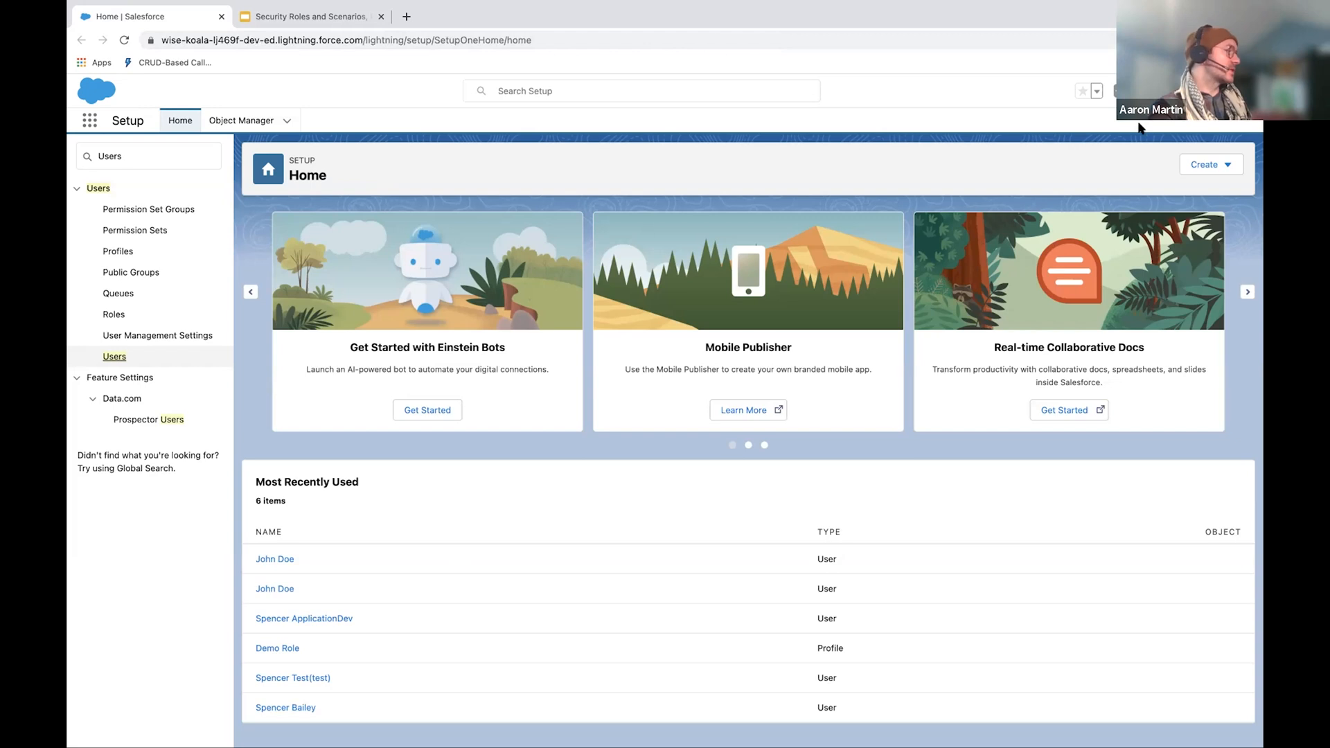
Step: Switch to the Security Roles and Scenarios deck and look through its slides up to How to Access your Playground
{"action": "left_click", "coordinate": [284, 17]}
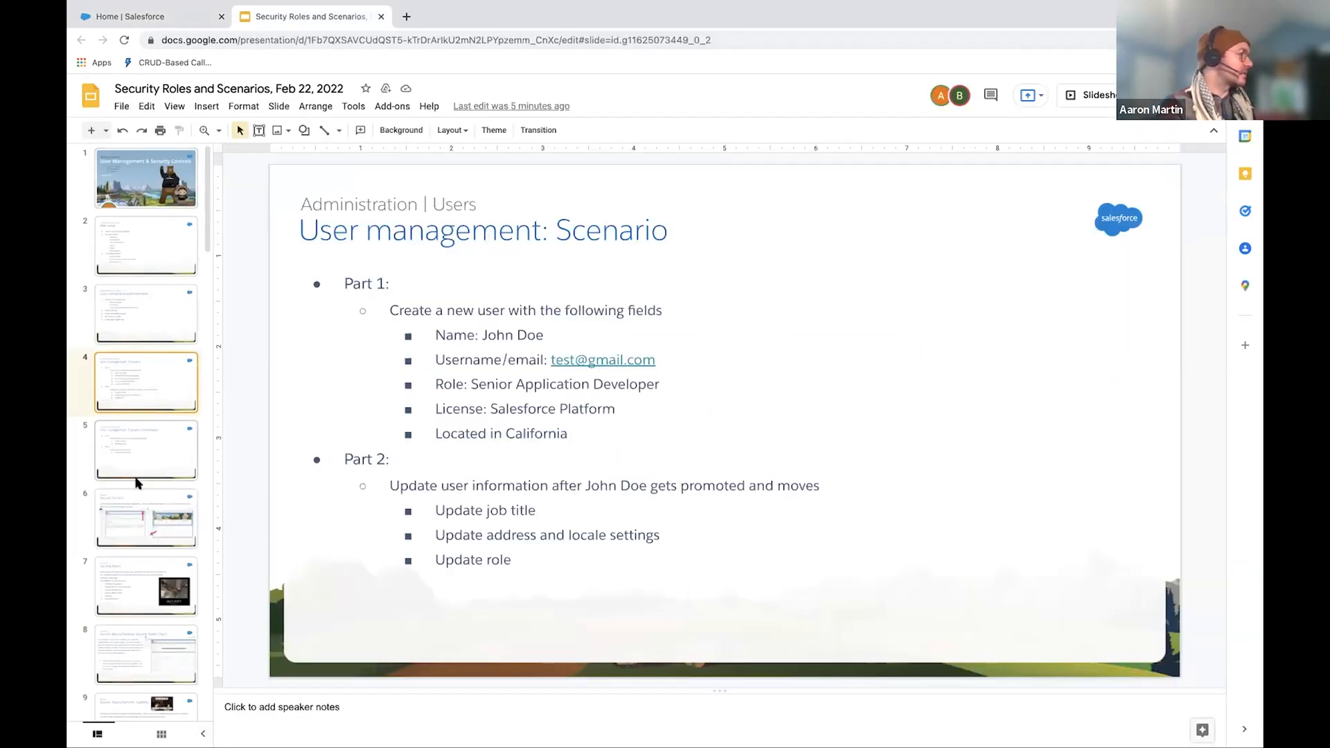
{"action": "key", "text": "Down"}
{"action": "key", "text": "Down"}
{"action": "key", "text": "Down"}
{"action": "key", "text": "Down"}
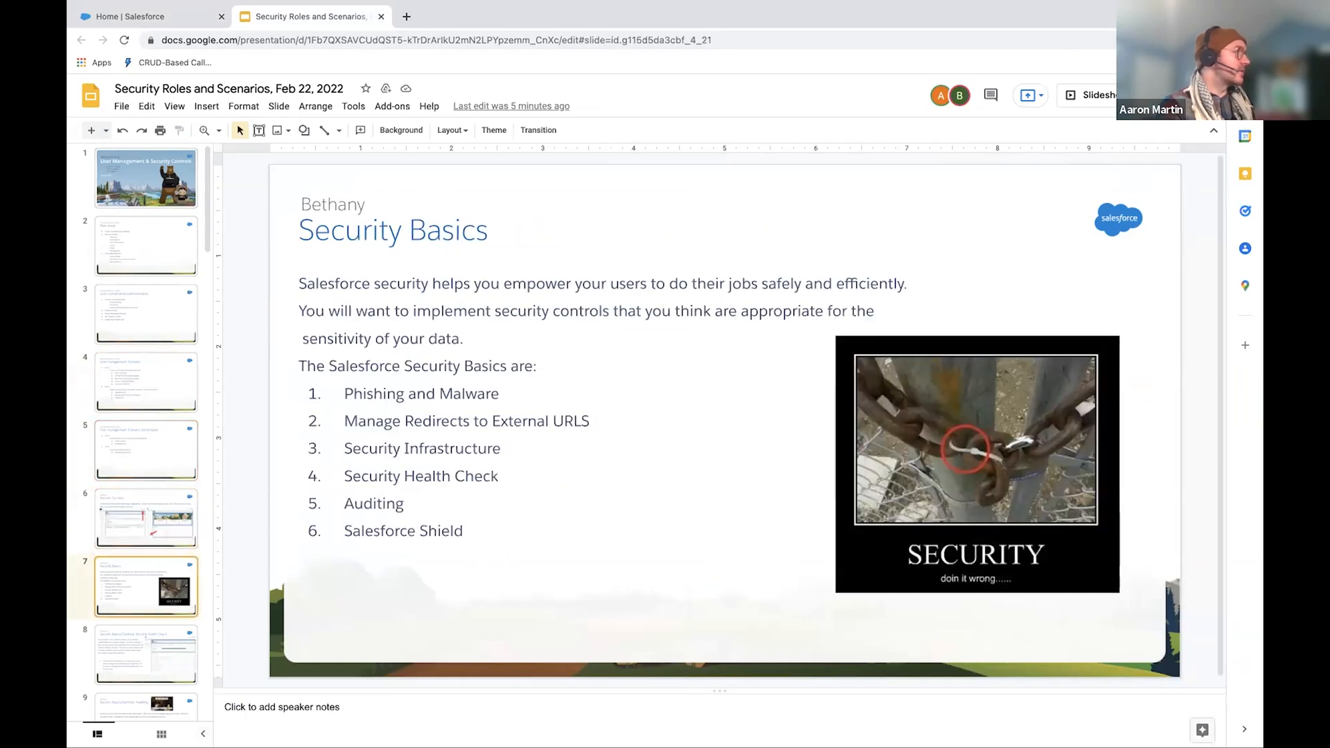
{"action": "key", "text": "Down"}
{"action": "key", "text": "Down"}
{"action": "key", "text": "Down"}
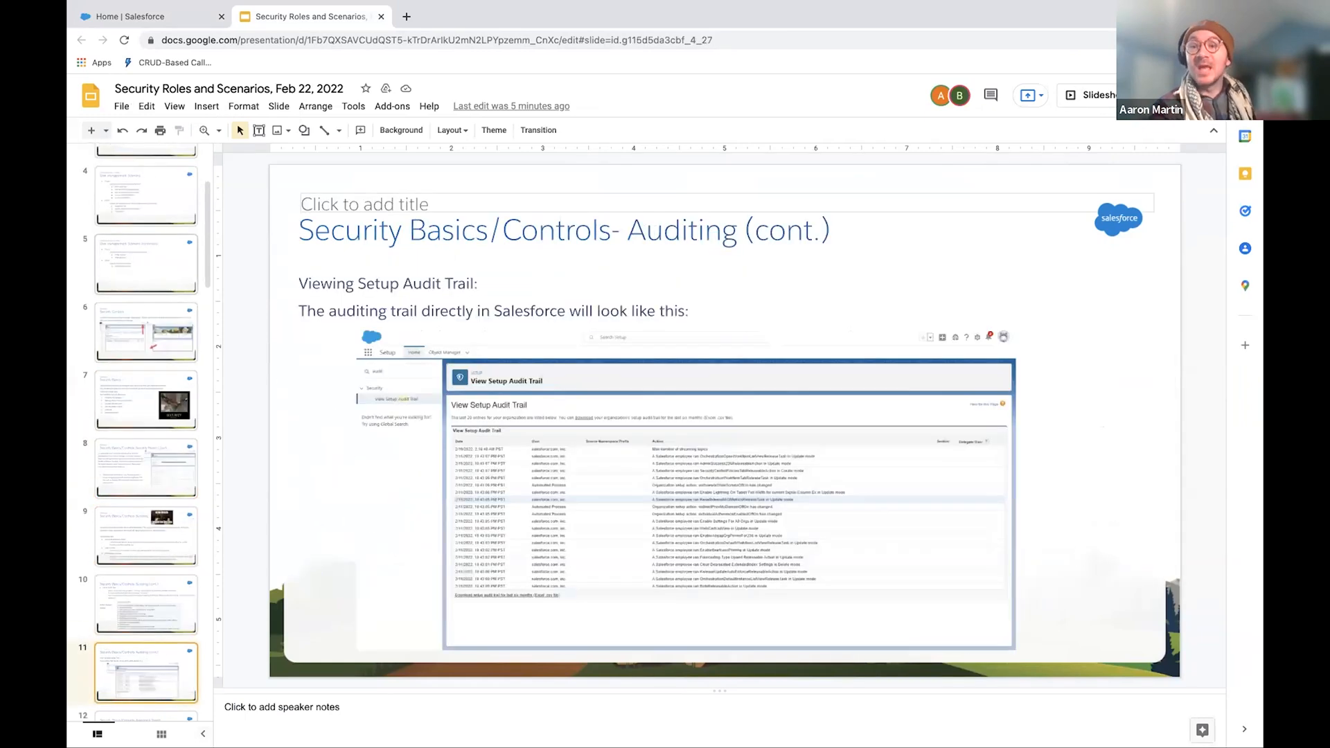
{"action": "key", "text": "Down"}
{"action": "key", "text": "Down"}
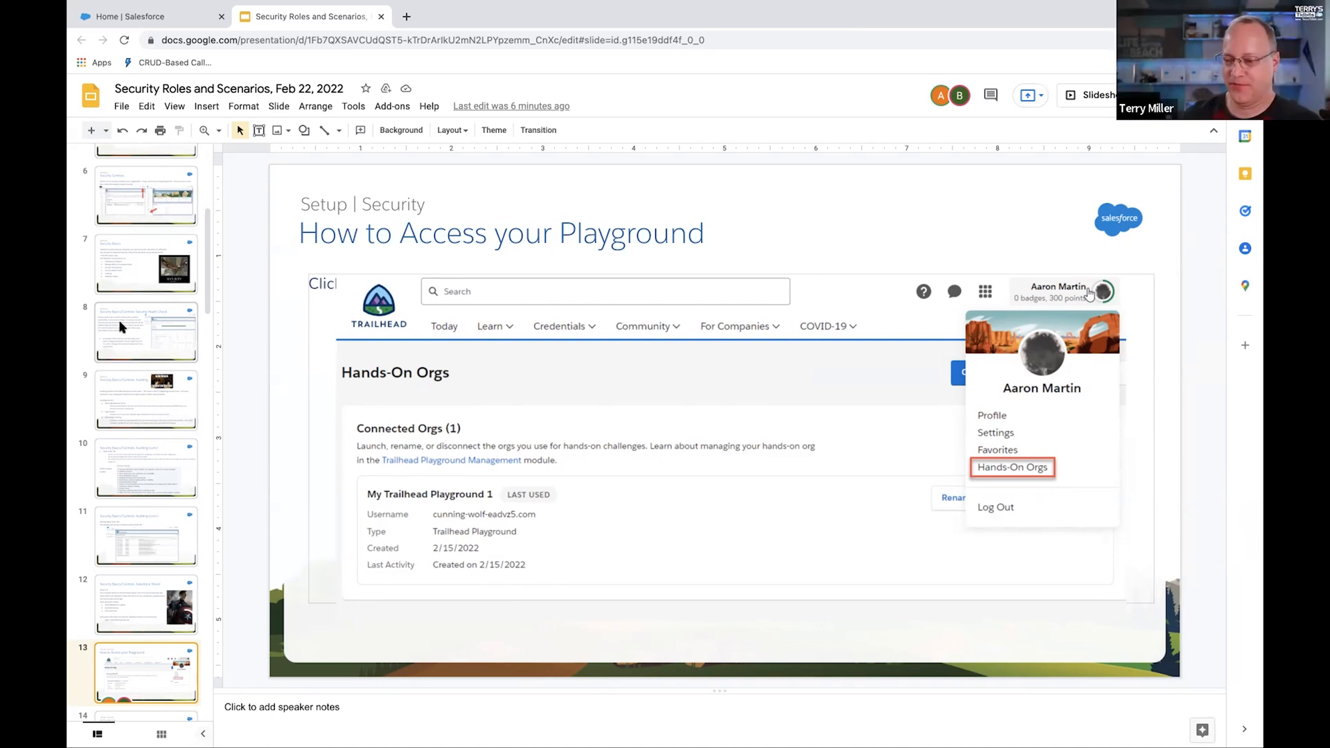
Step: Return to the User management: Scenario slide and review the fields required for the new user
{"action": "scroll", "coordinate": [121, 327], "scroll_direction": "up", "scroll_amount": 5}
{"action": "left_click", "coordinate": [148, 305]}
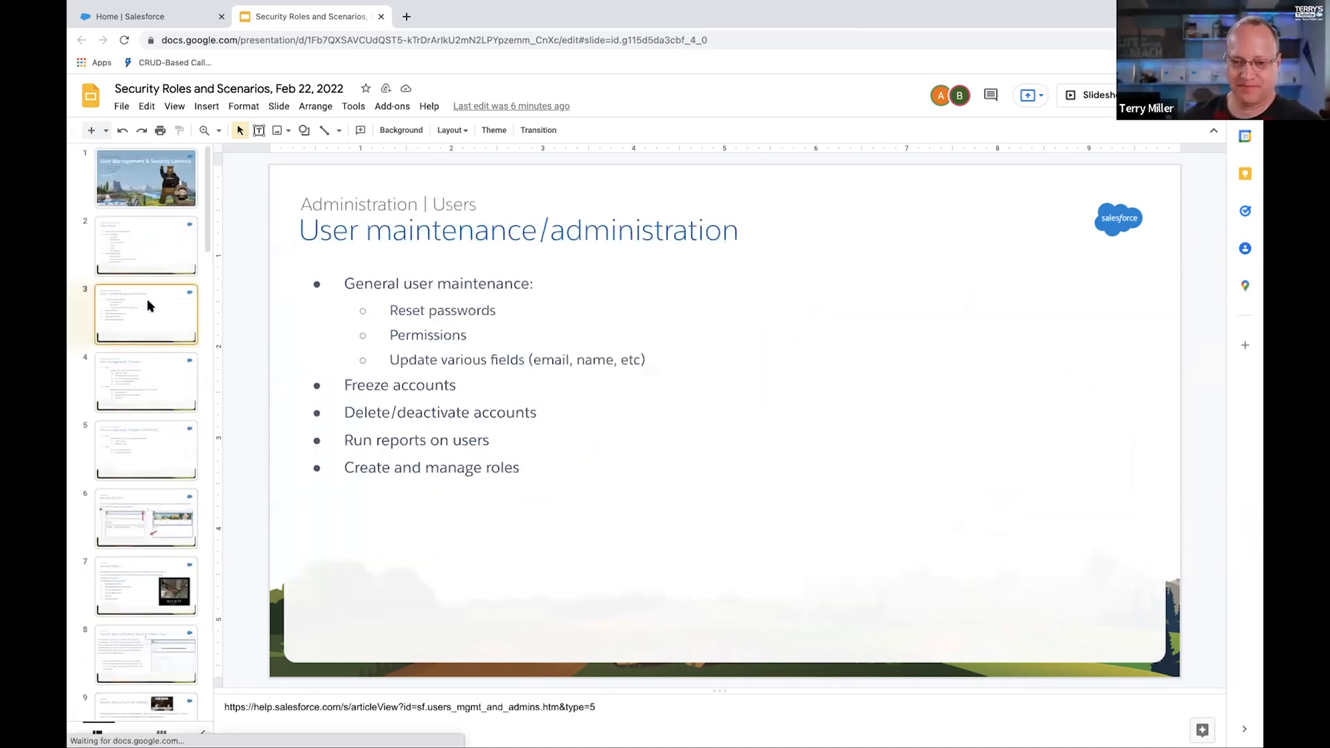
{"action": "key", "text": "Down"}
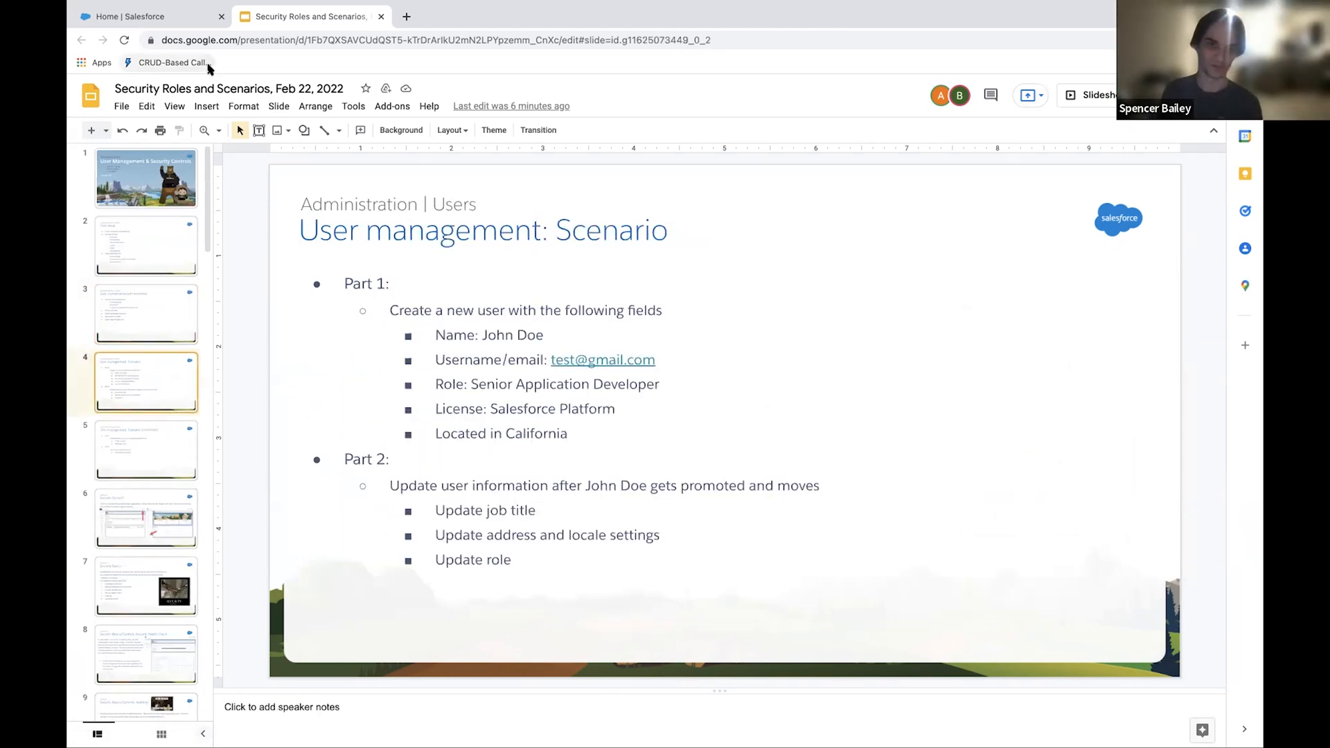
Step: Switch back to Salesforce Setup and start a new user record from the Users page
{"action": "left_click", "coordinate": [131, 23]}
{"action": "left_click", "coordinate": [154, 161]}
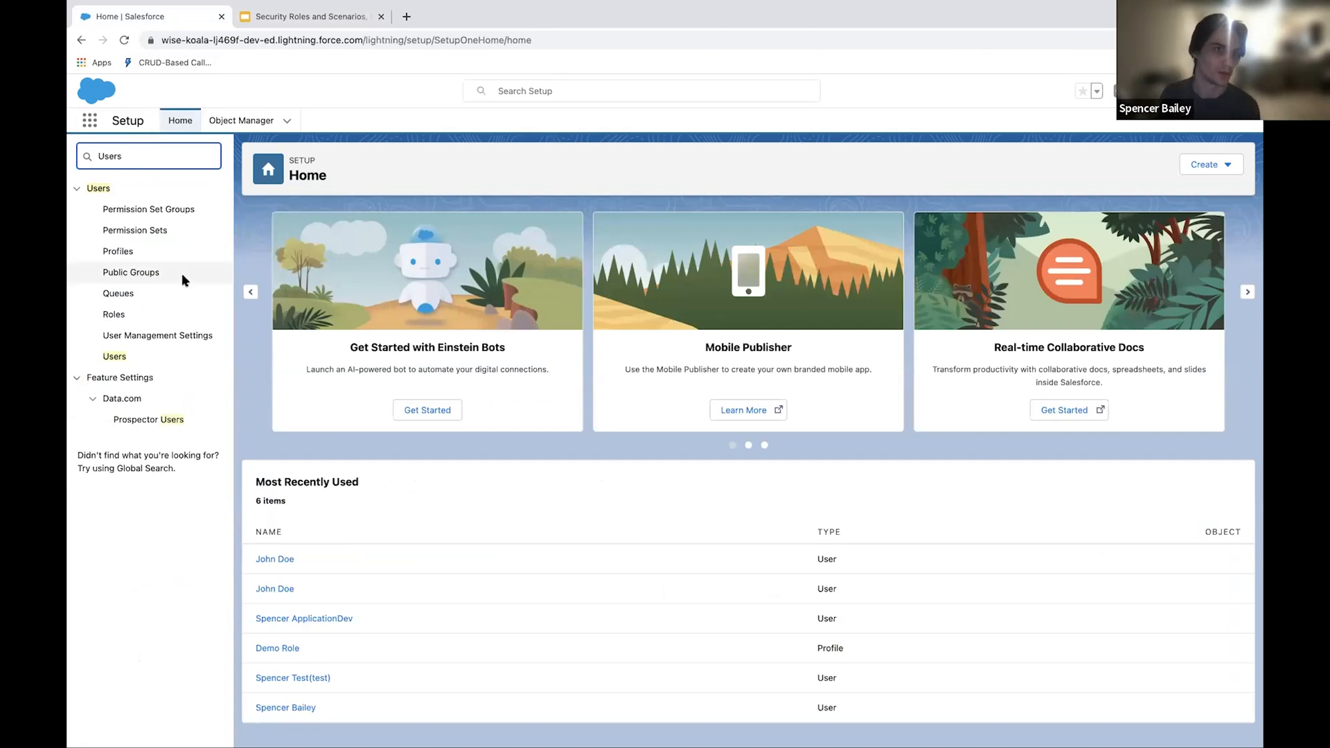
{"action": "left_click", "coordinate": [130, 364]}
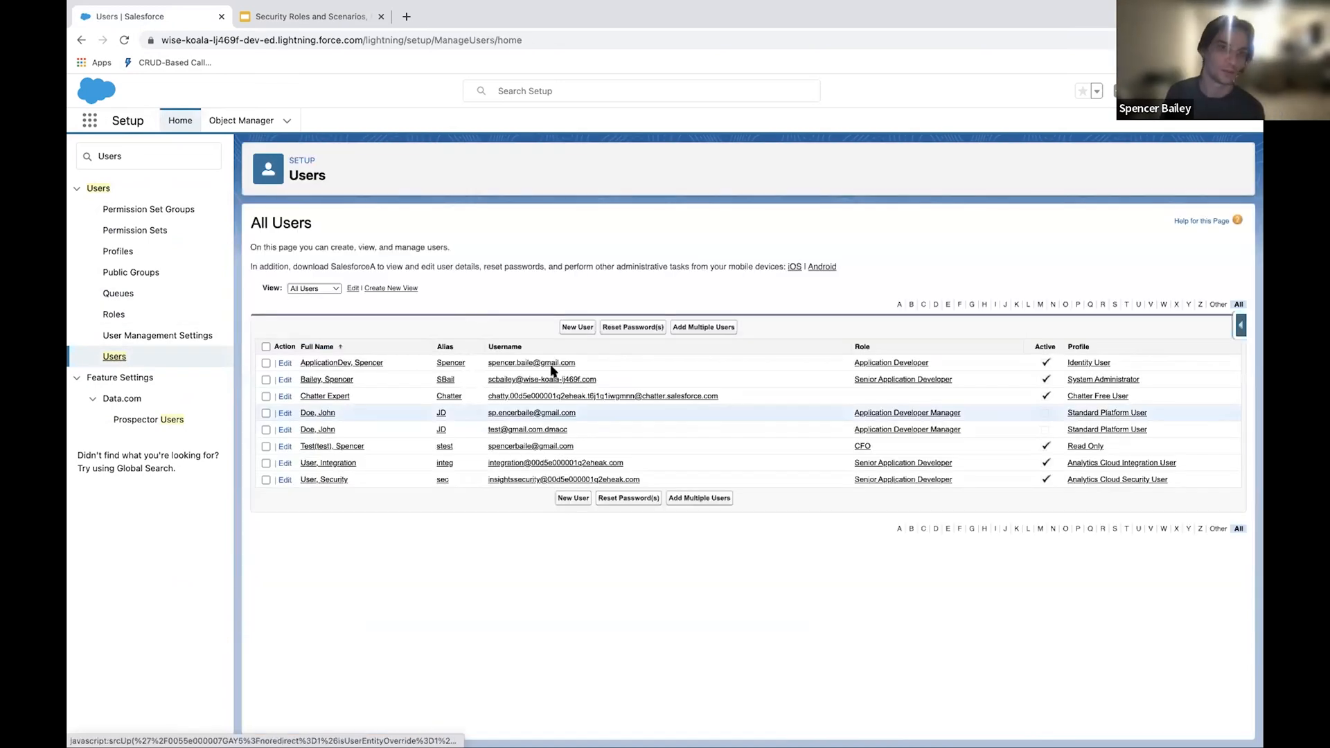
{"action": "left_click", "coordinate": [580, 326]}
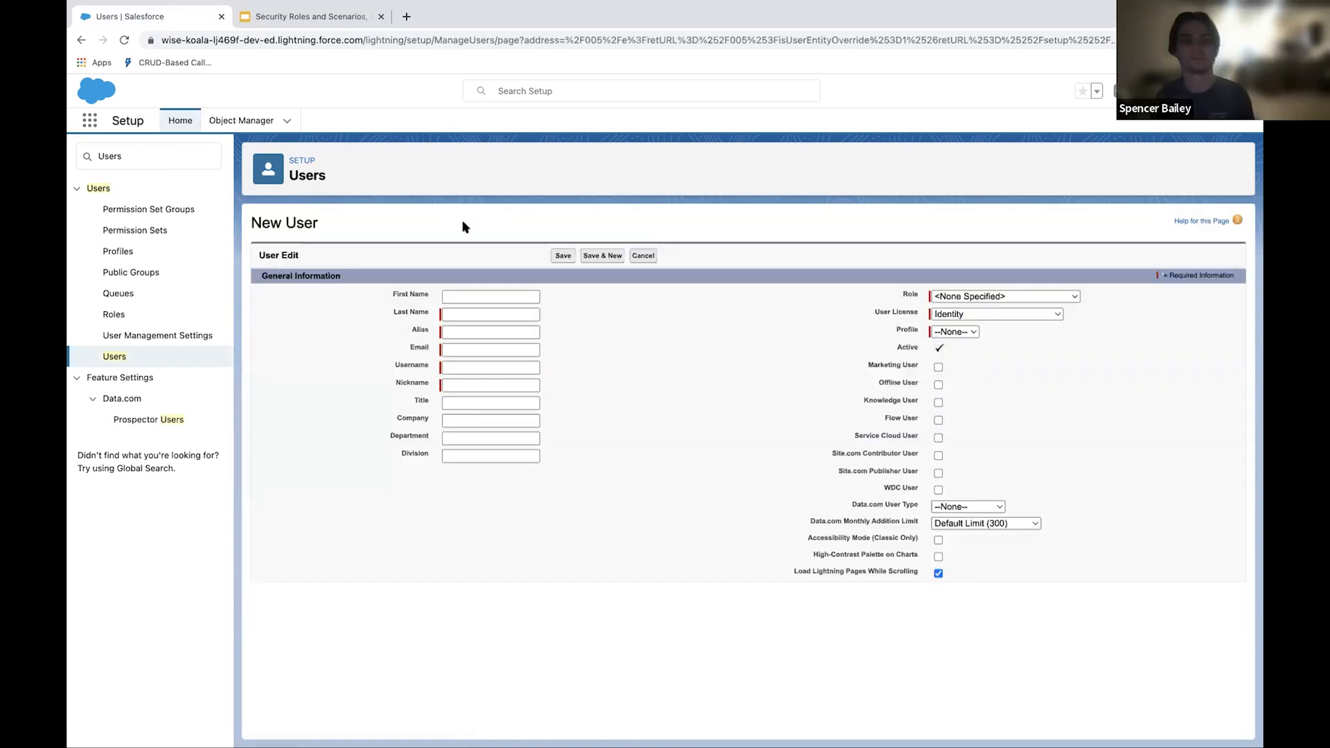
Step: Enter the new user's first name and last name in the General Information section
{"action": "left_click", "coordinate": [517, 294]}
{"action": "type", "text": "JOh"}
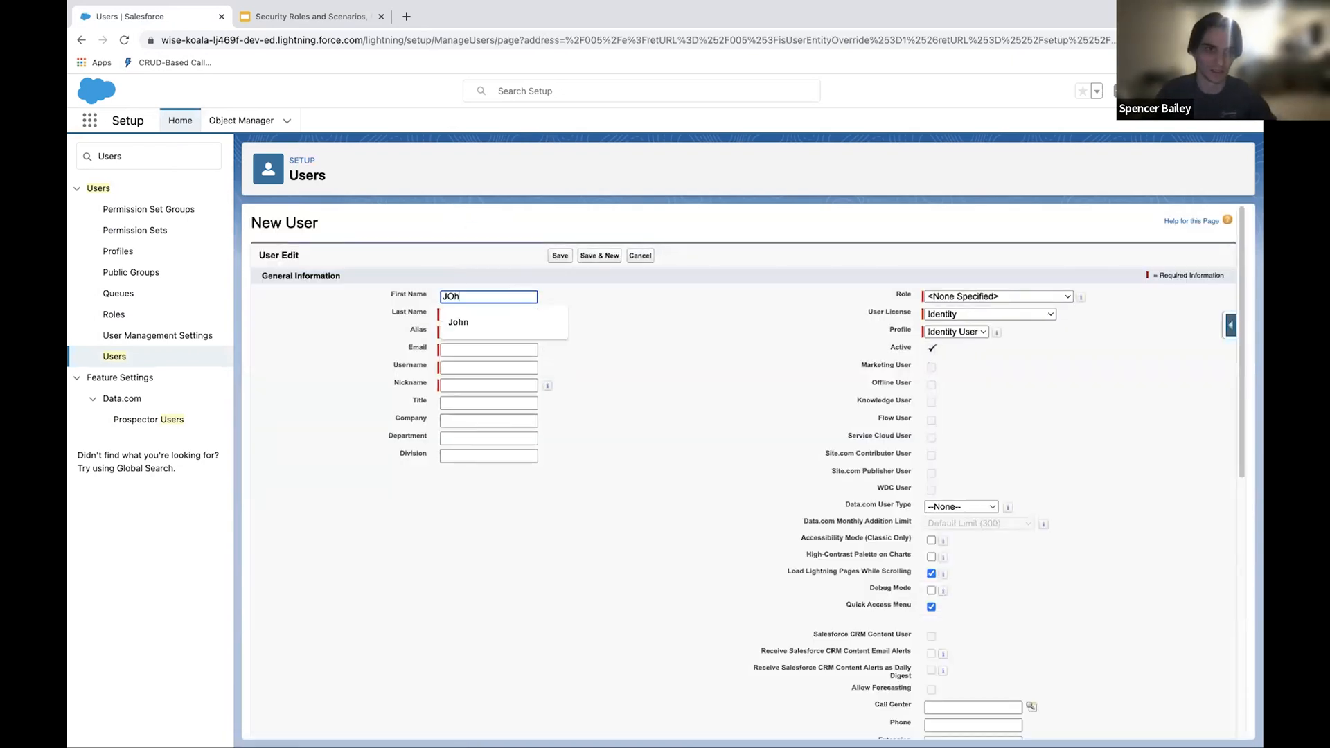
{"action": "key", "text": "BackSpace"}
{"action": "type", "text": "hn"}
{"action": "key", "text": "Tab"}
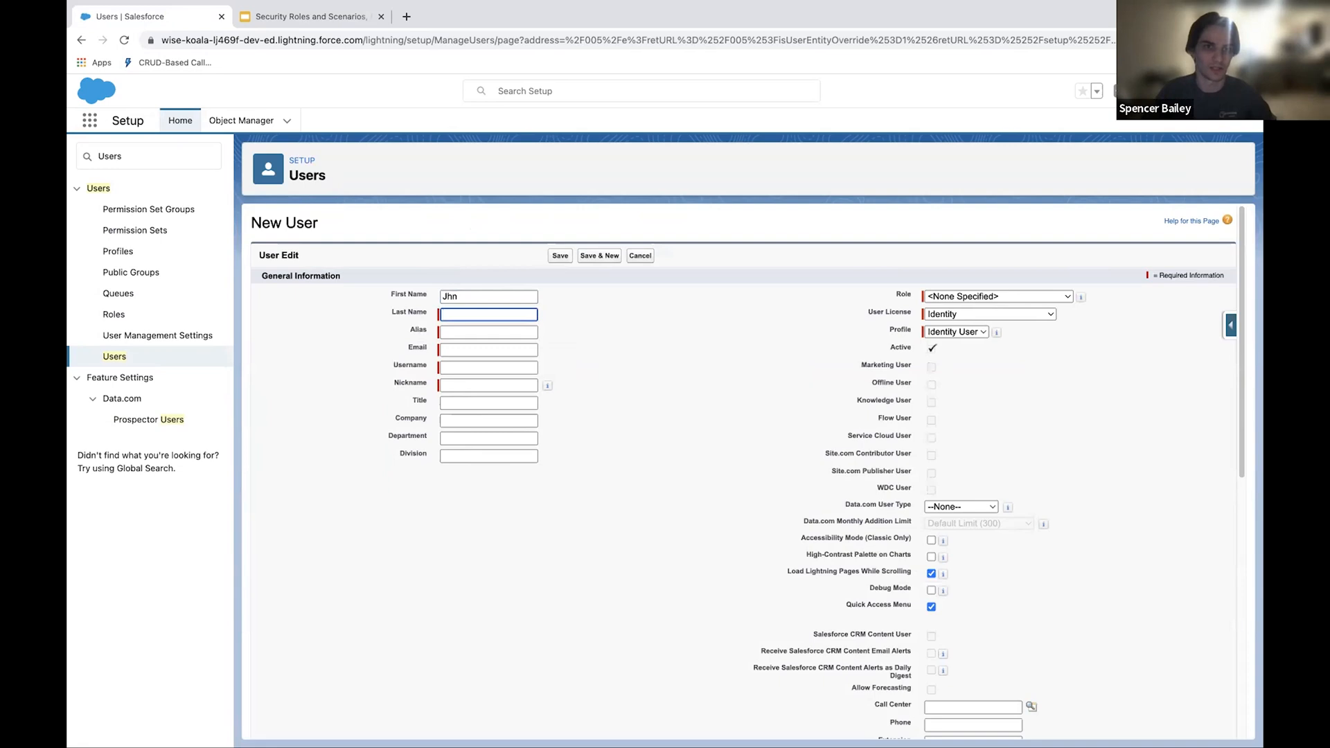
{"action": "type", "text": "Doe"}
{"action": "key", "text": "Tab"}
Step: Set the alias to JD and enter the user's e-mail address so it also fills the username
{"action": "key", "text": "Tab"}
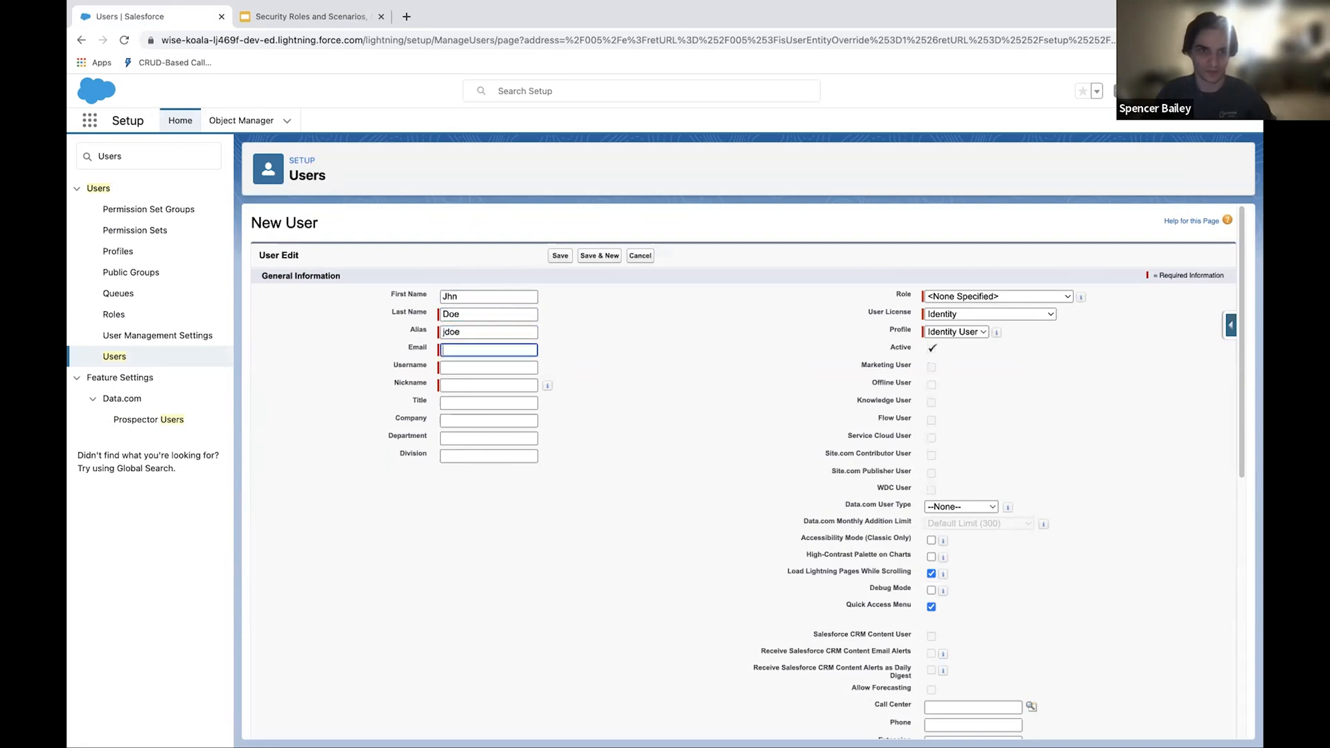
{"action": "key", "text": "shift+Tab"}
{"action": "type", "text": "JD"}
{"action": "key", "text": "Tab"}
{"action": "type", "text": "tes"}
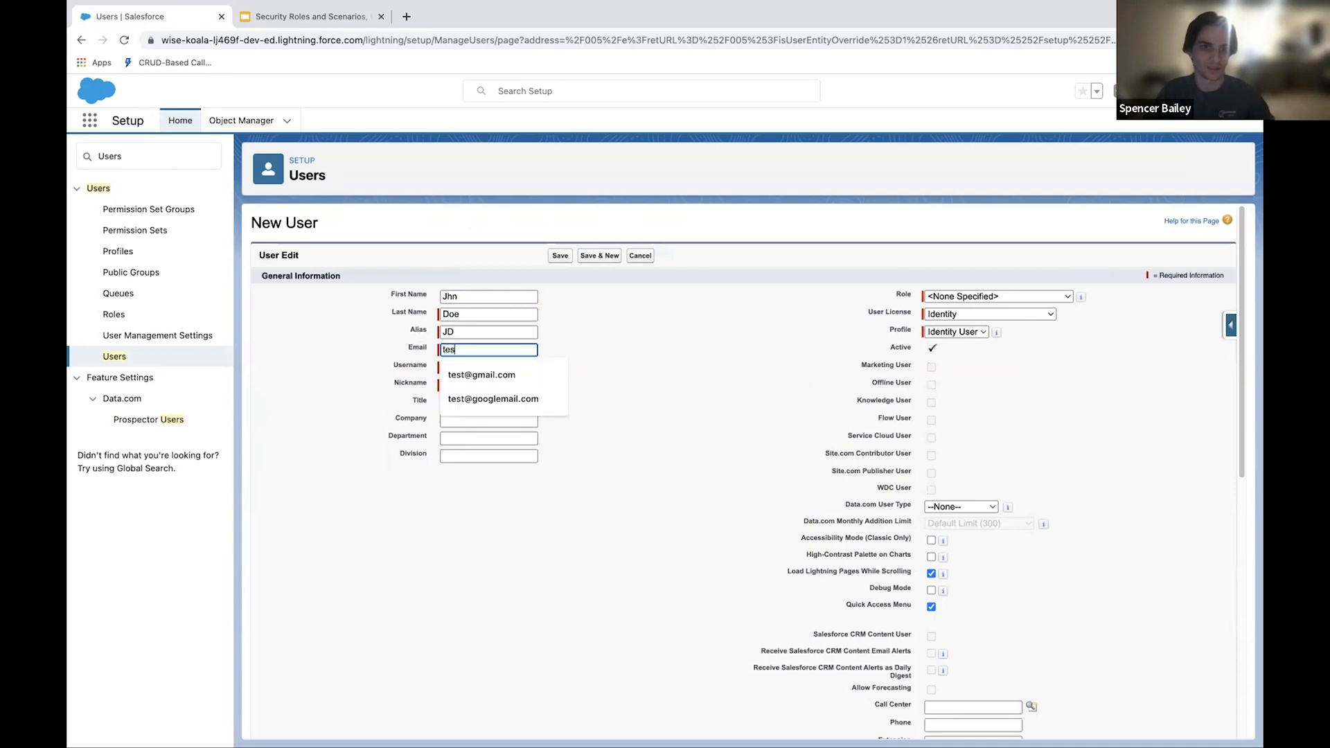
{"action": "type", "text": "t@gmail."}
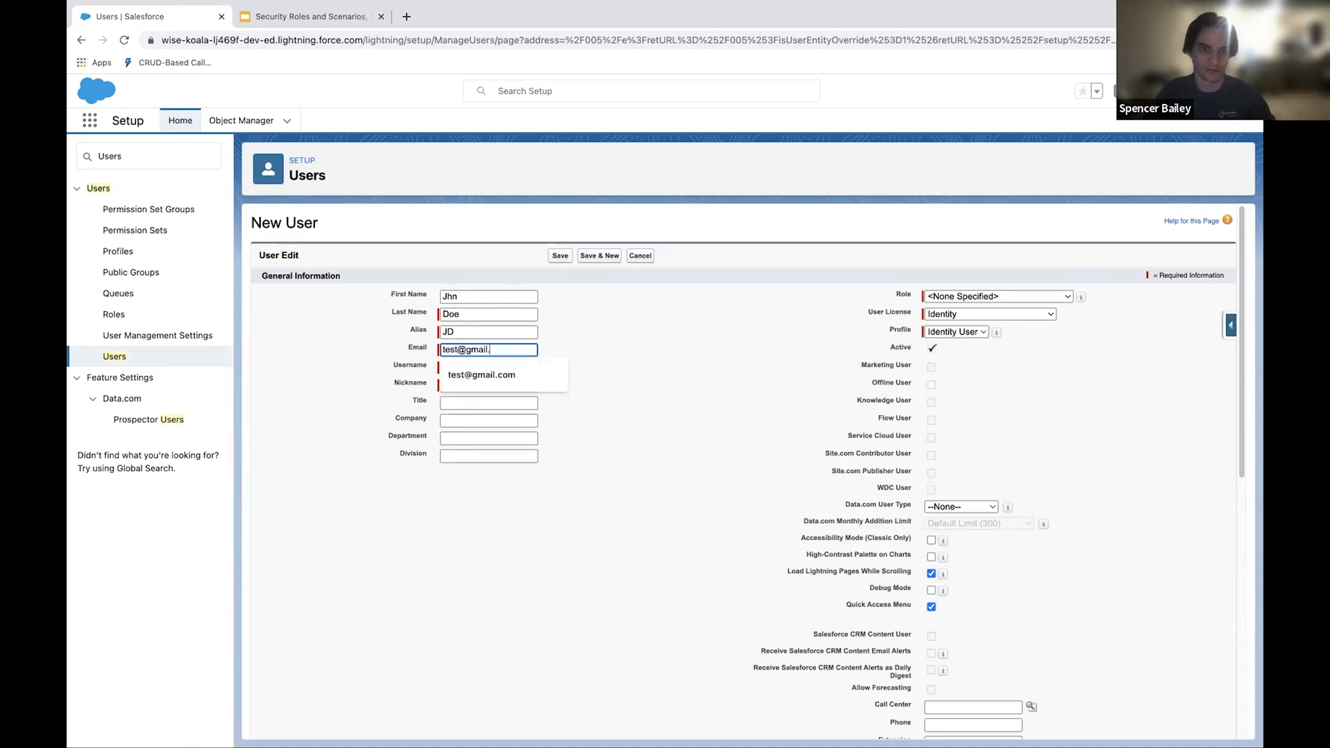
{"action": "type", "text": "com.demo"}
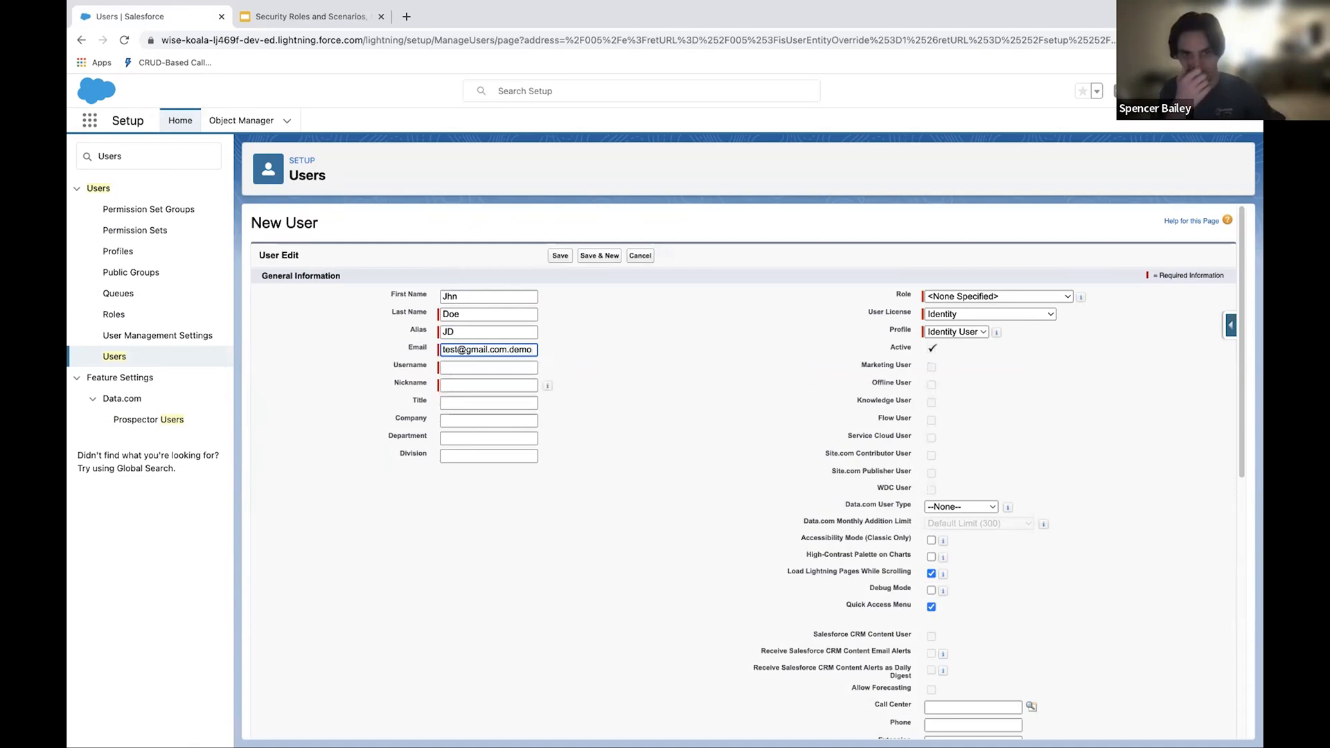
{"action": "key", "text": "Tab"}
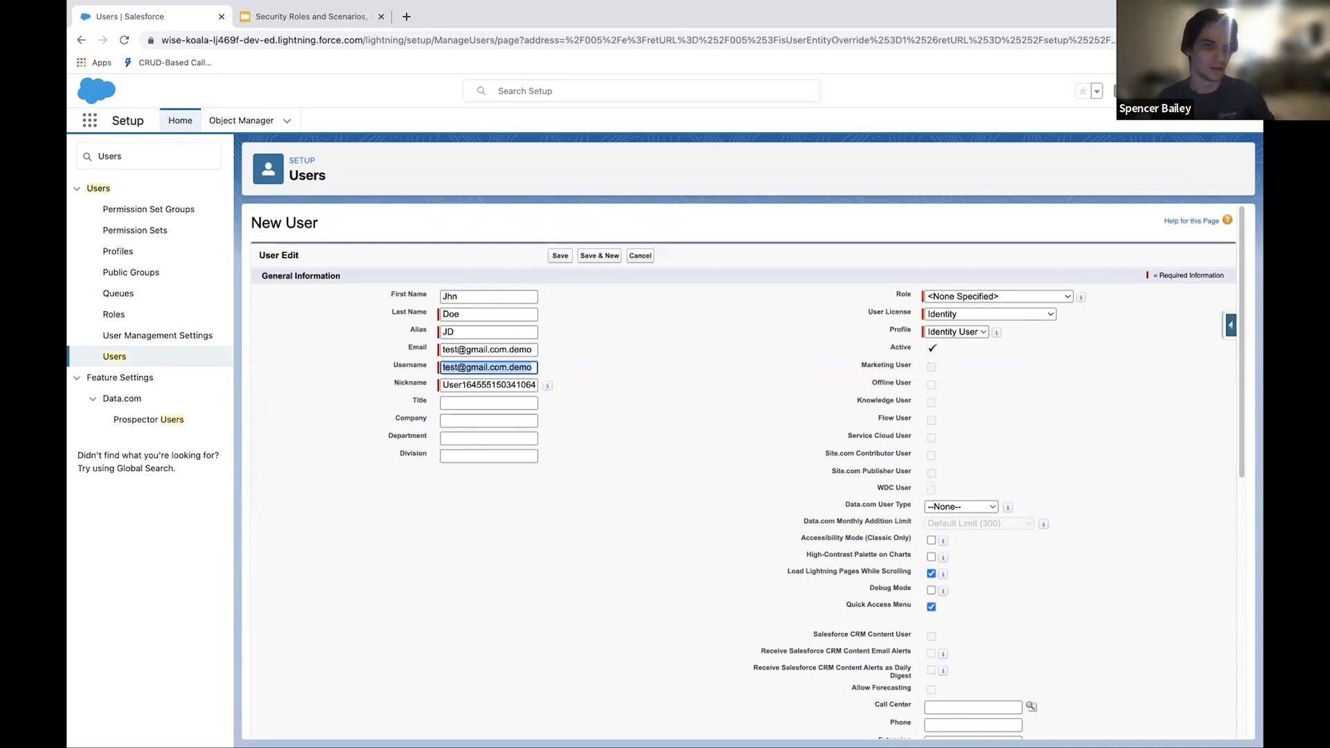
Step: Replace the generated nickname with DMACC DEMO
{"action": "left_click", "coordinate": [499, 383]}
{"action": "double_click", "coordinate": [497, 386]}
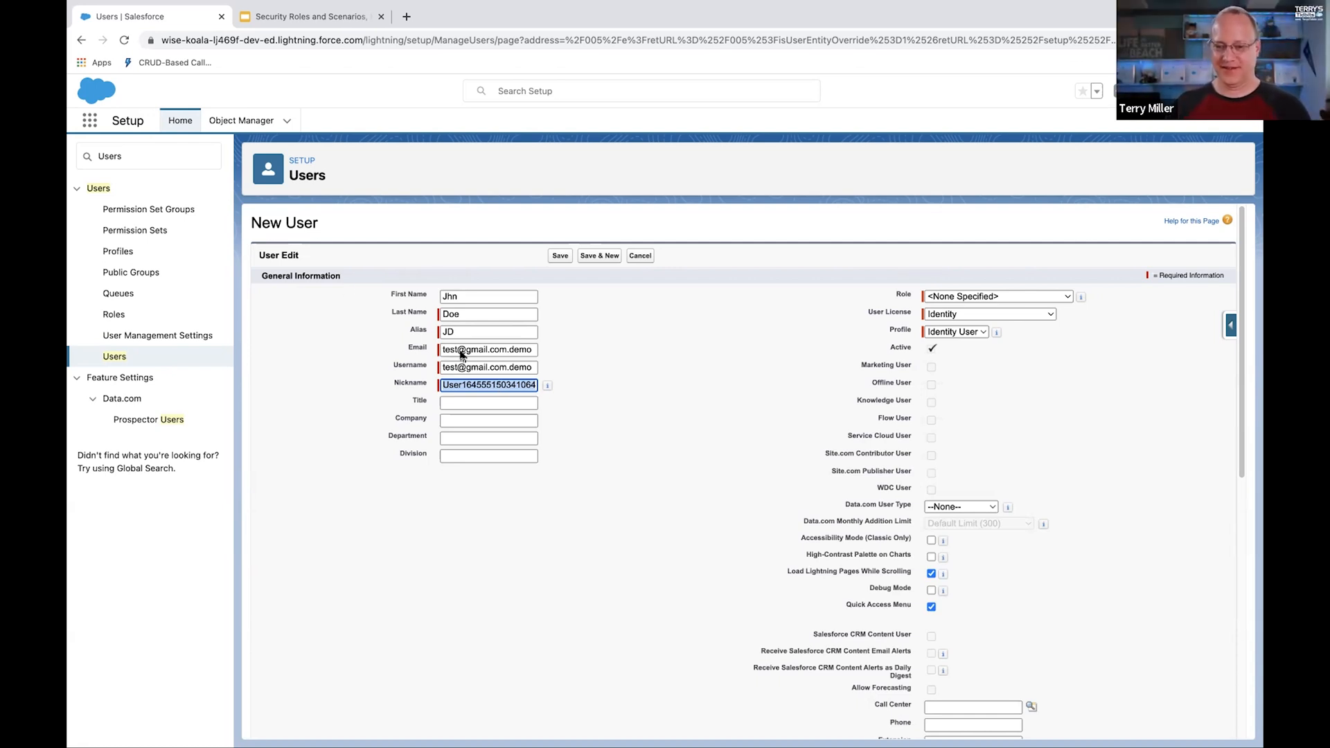
{"action": "left_click", "coordinate": [486, 383]}
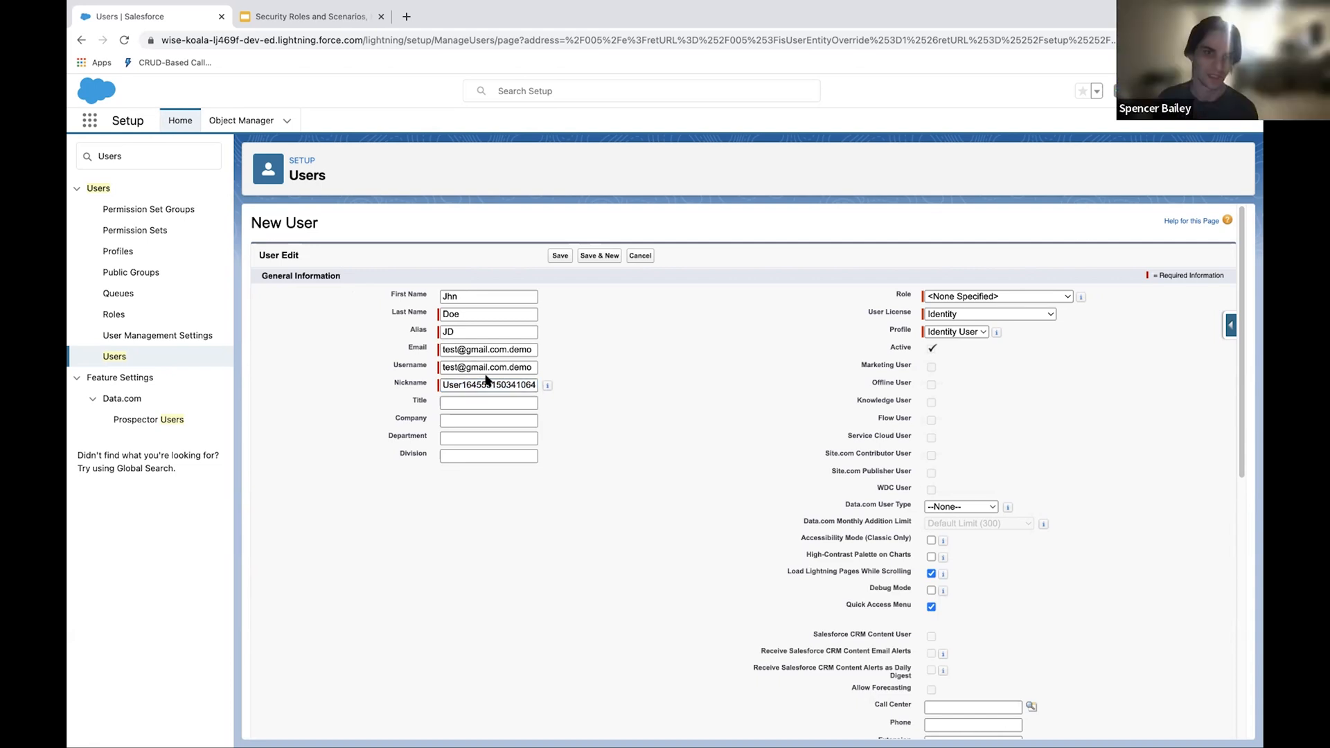
{"action": "left_click", "coordinate": [481, 368]}
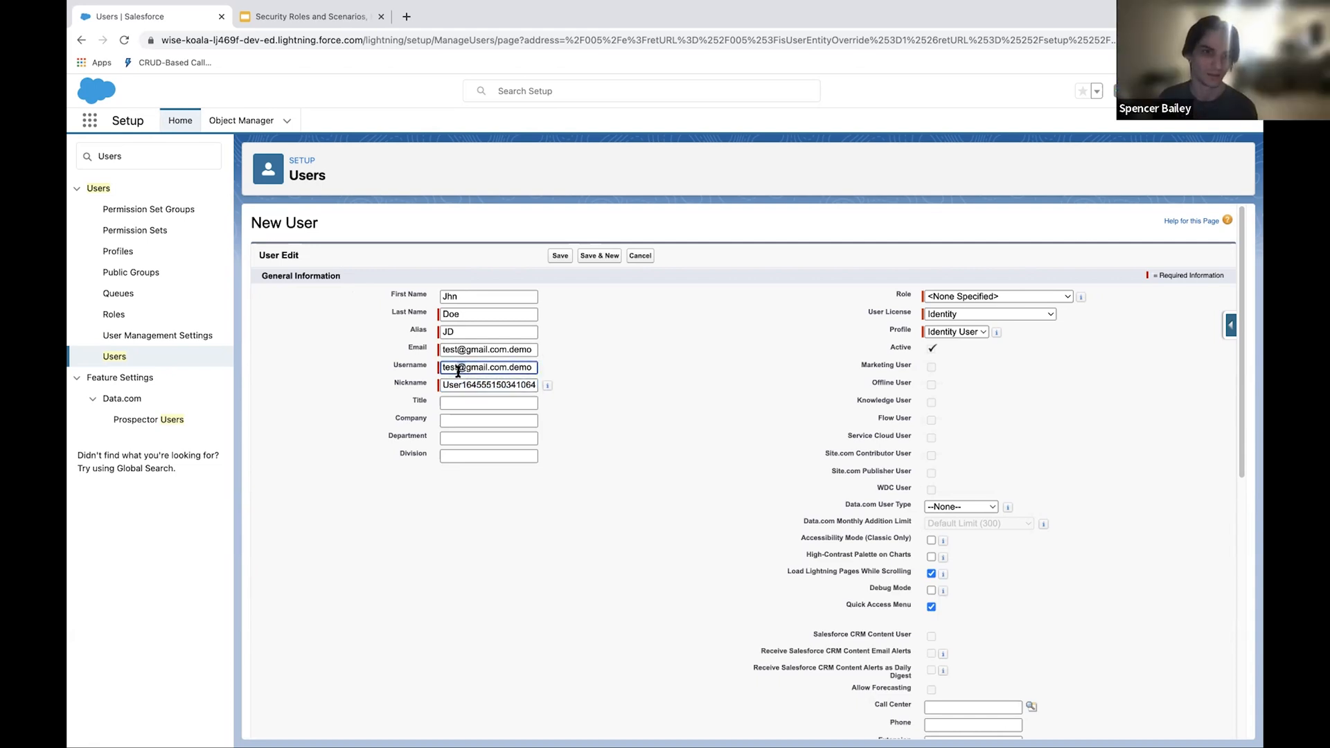
{"action": "left_click_drag", "start_coordinate": [447, 367], "coordinate": [532, 368]}
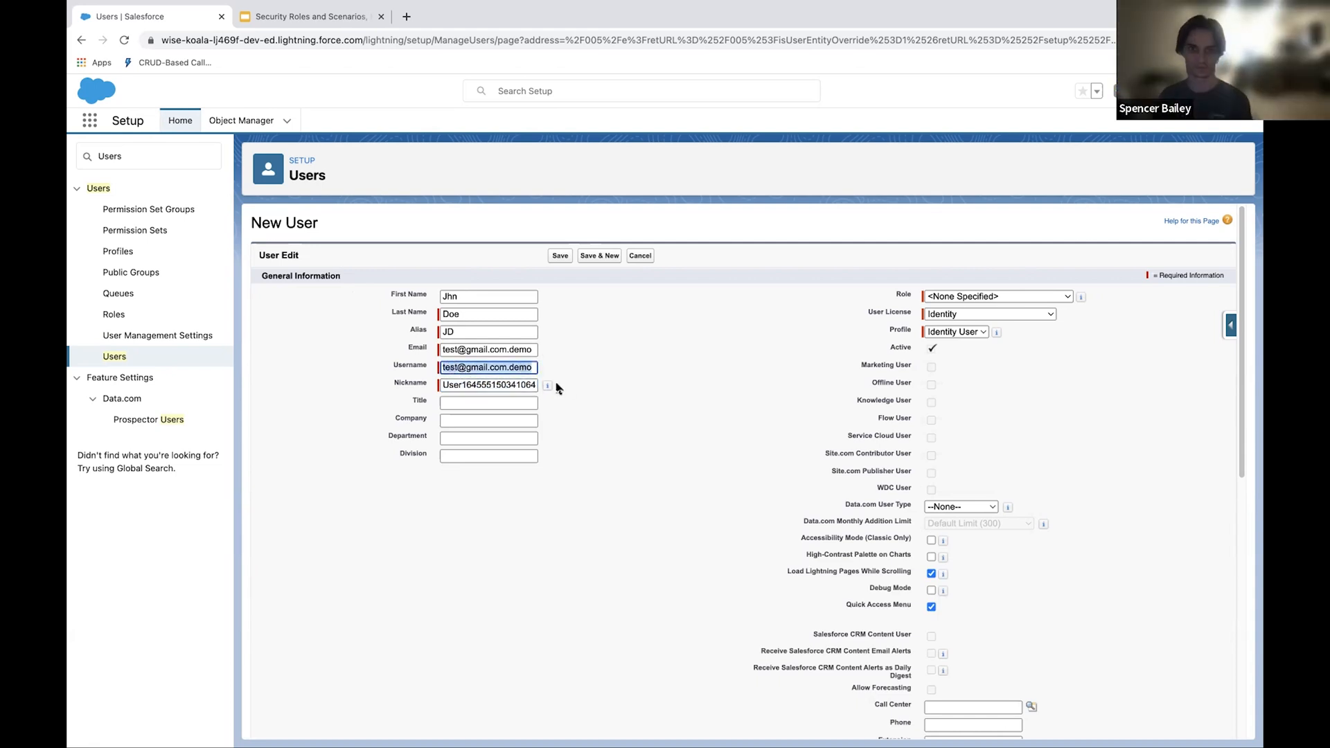
{"action": "left_click", "coordinate": [459, 396]}
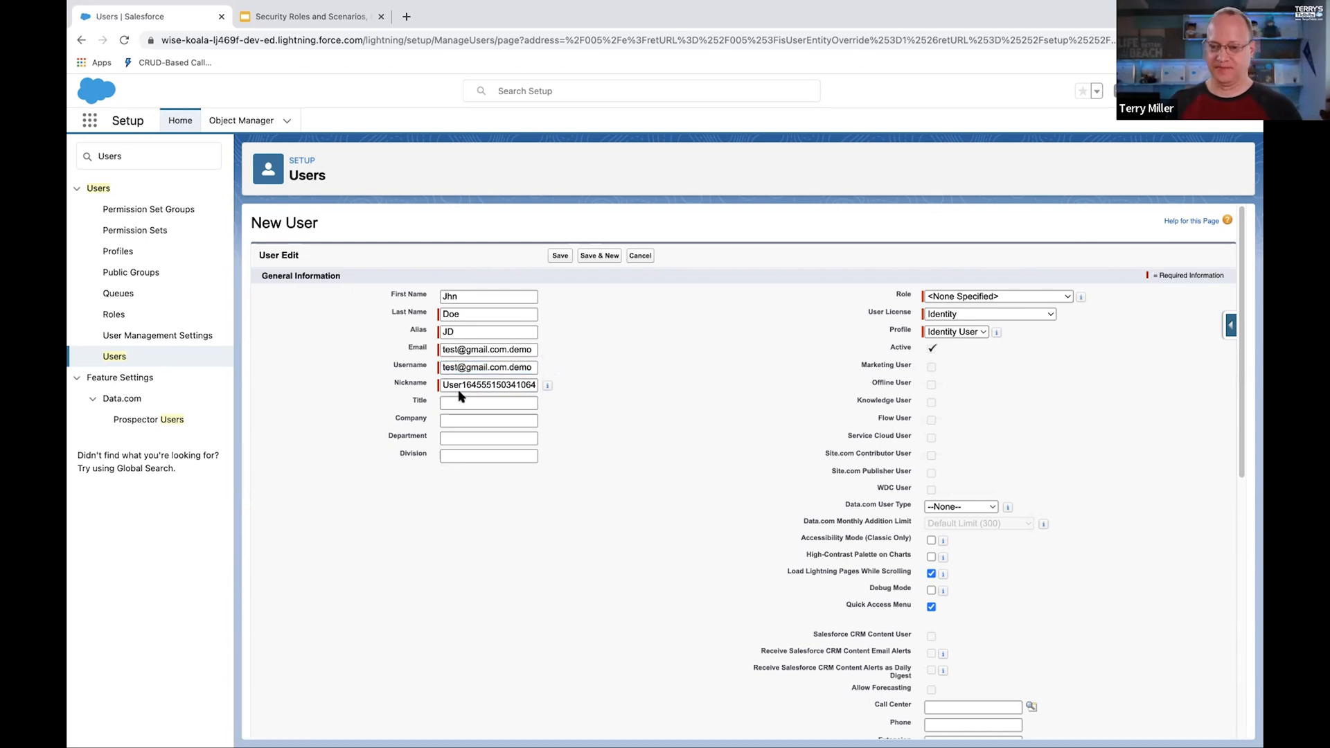
{"action": "double_click", "coordinate": [459, 388]}
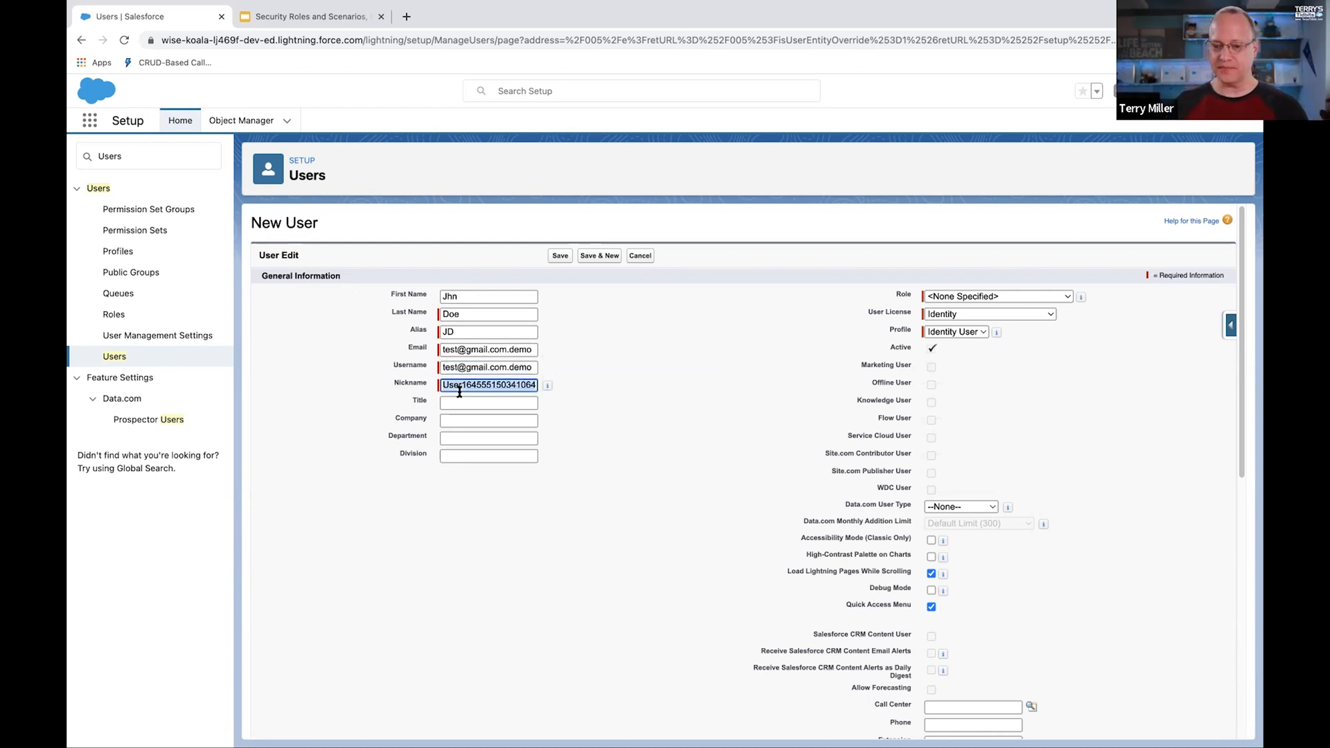
{"action": "type", "text": "DMACC DEMO"}
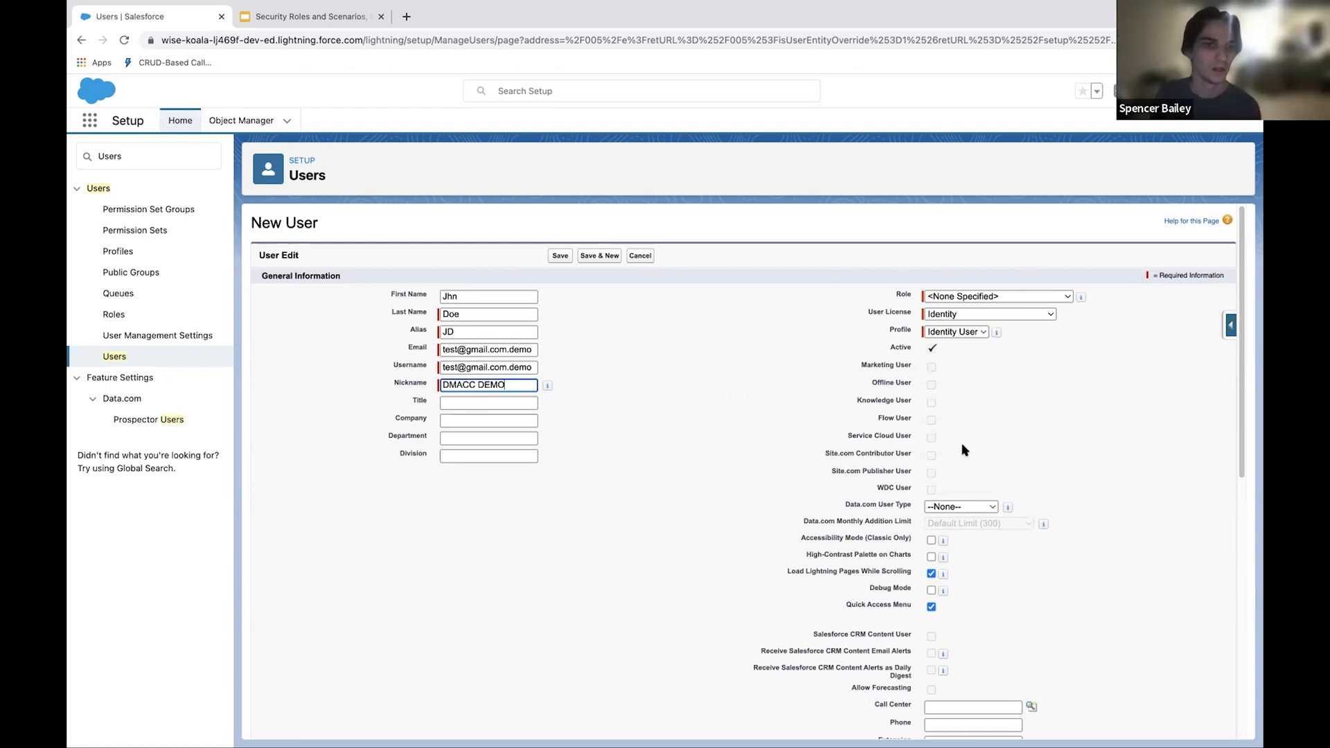
Step: Set the user license to Salesforce Platform and check the available role and profile options
{"action": "scroll", "coordinate": [962, 448], "scroll_direction": "down", "scroll_amount": 1}
{"action": "left_click", "coordinate": [964, 296]}
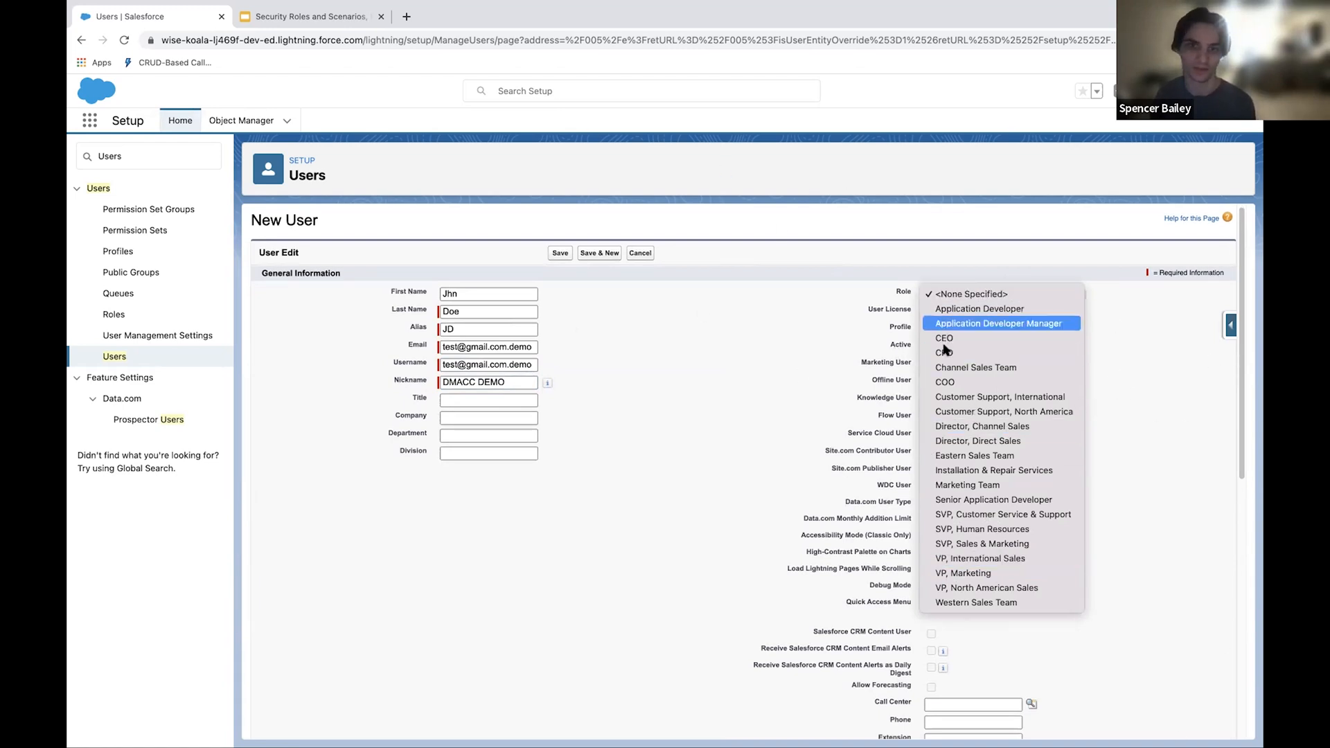
{"action": "left_click", "coordinate": [773, 303]}
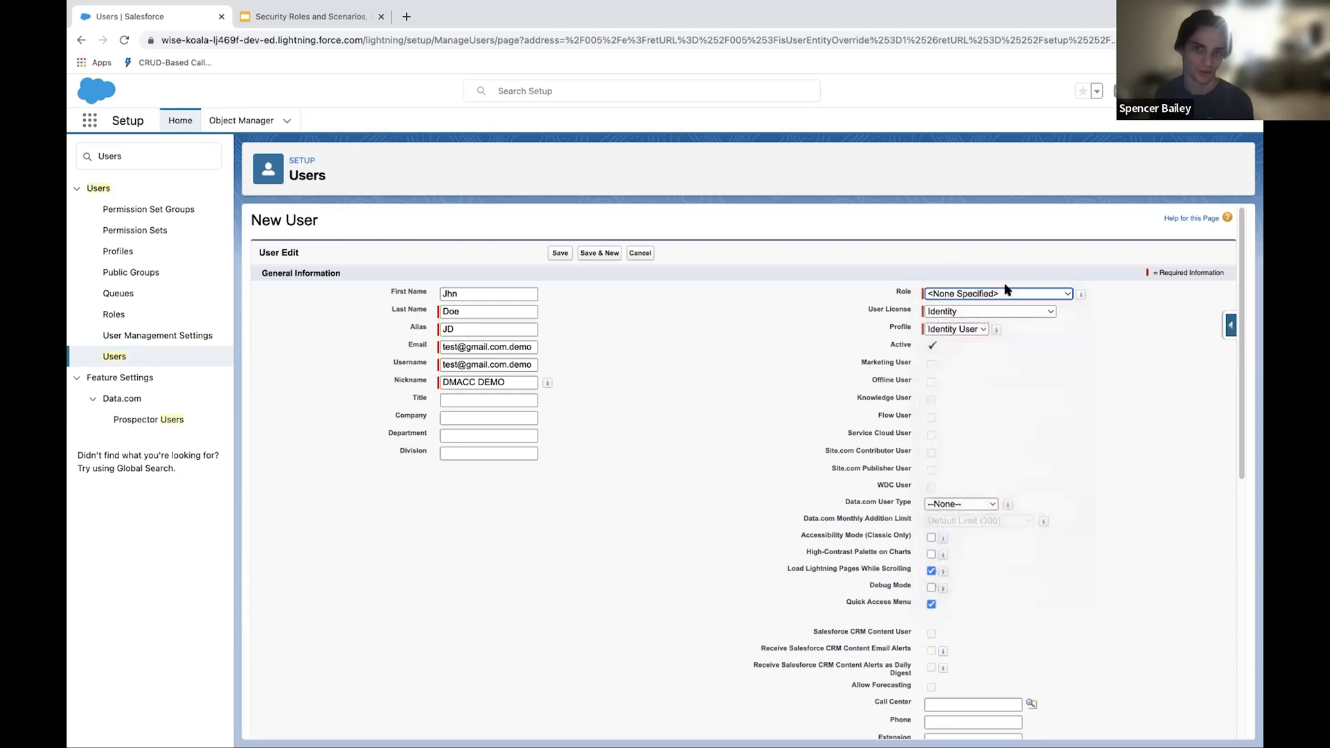
{"action": "left_click", "coordinate": [983, 313]}
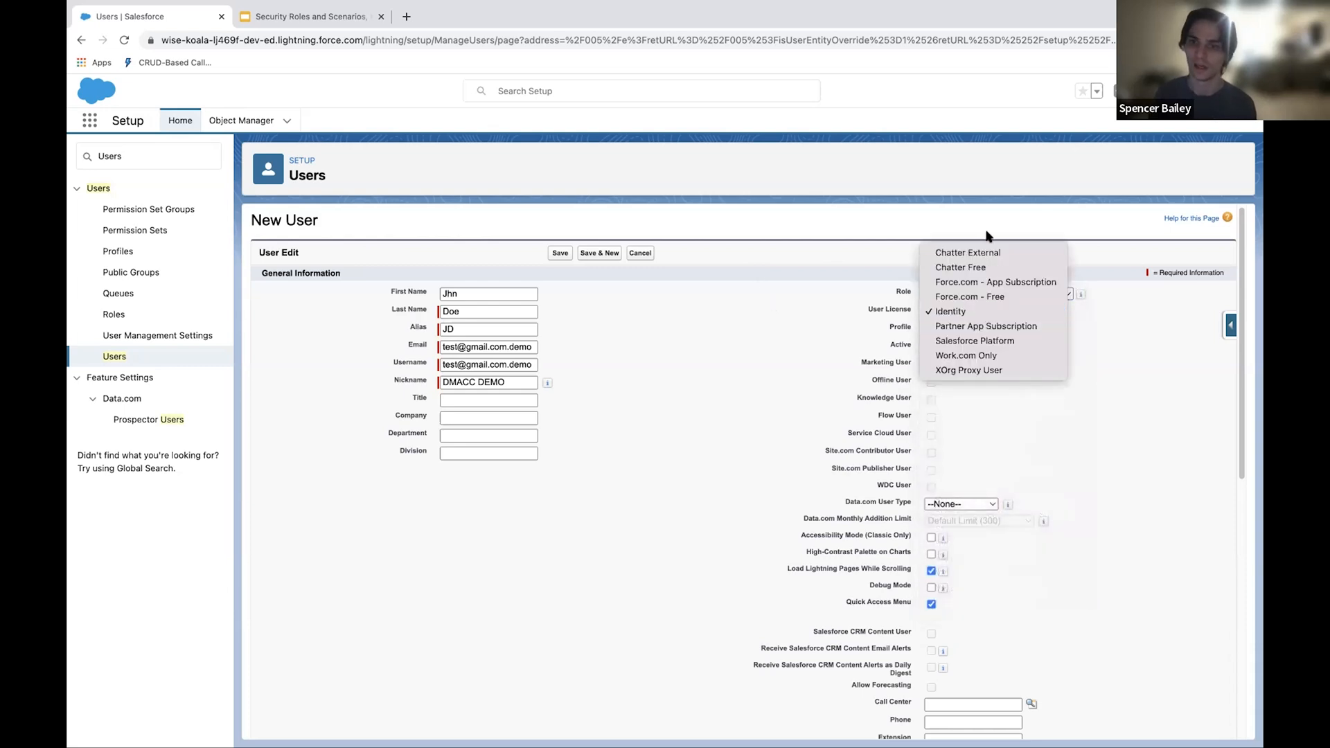
{"action": "left_click", "coordinate": [1025, 341]}
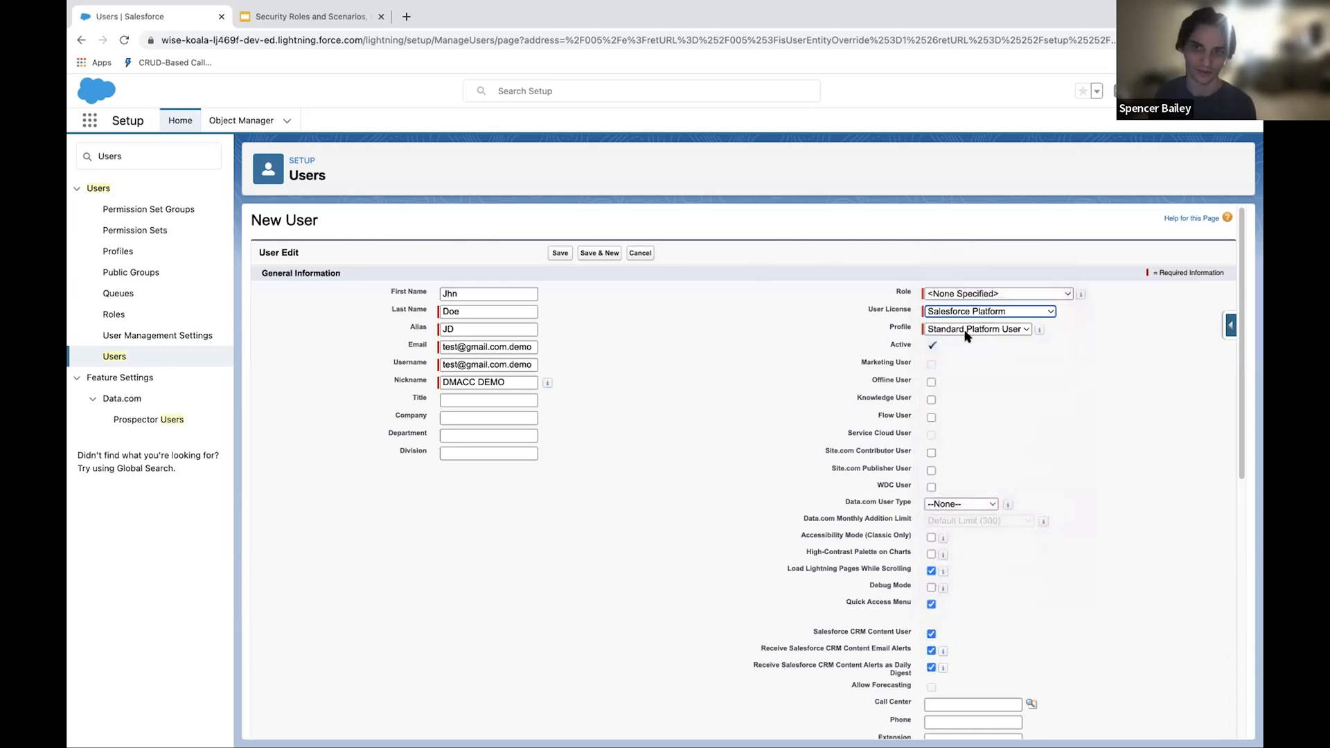
{"action": "left_click", "coordinate": [969, 329]}
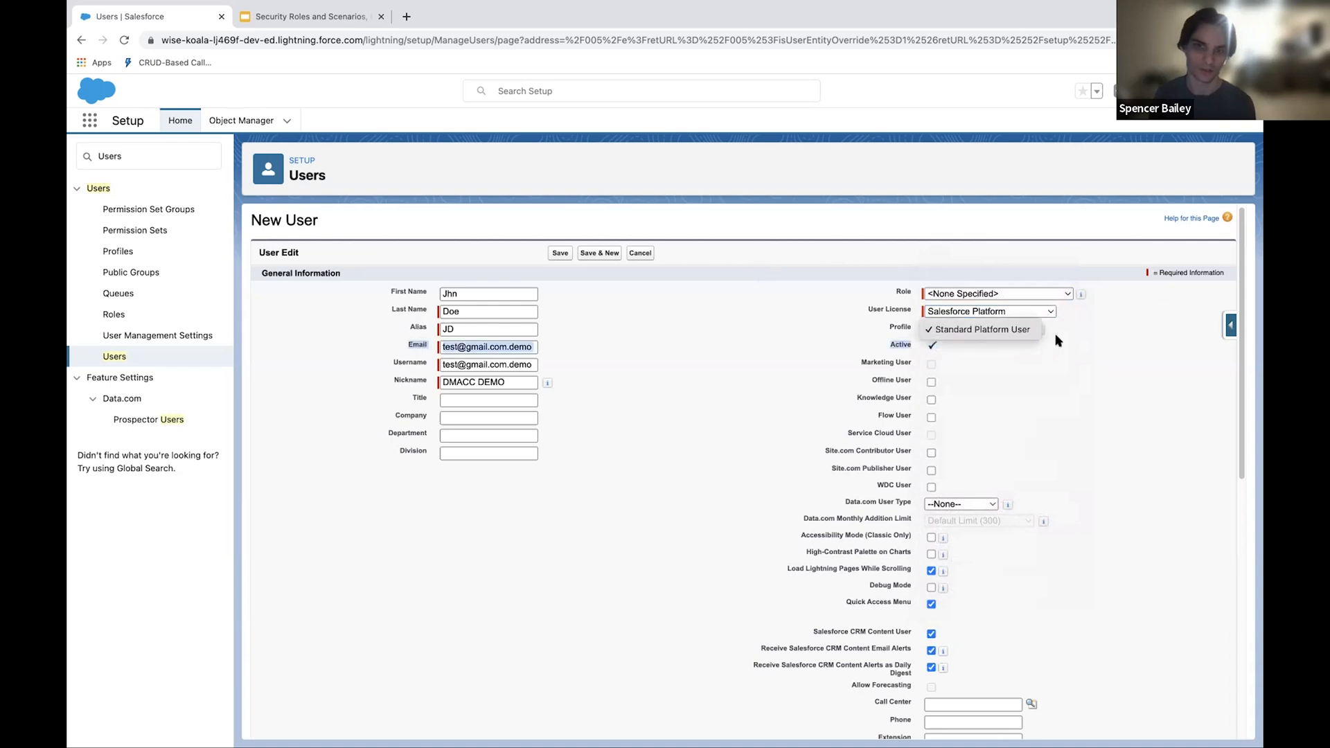
{"action": "left_click", "coordinate": [755, 326]}
{"action": "left_click", "coordinate": [785, 335]}
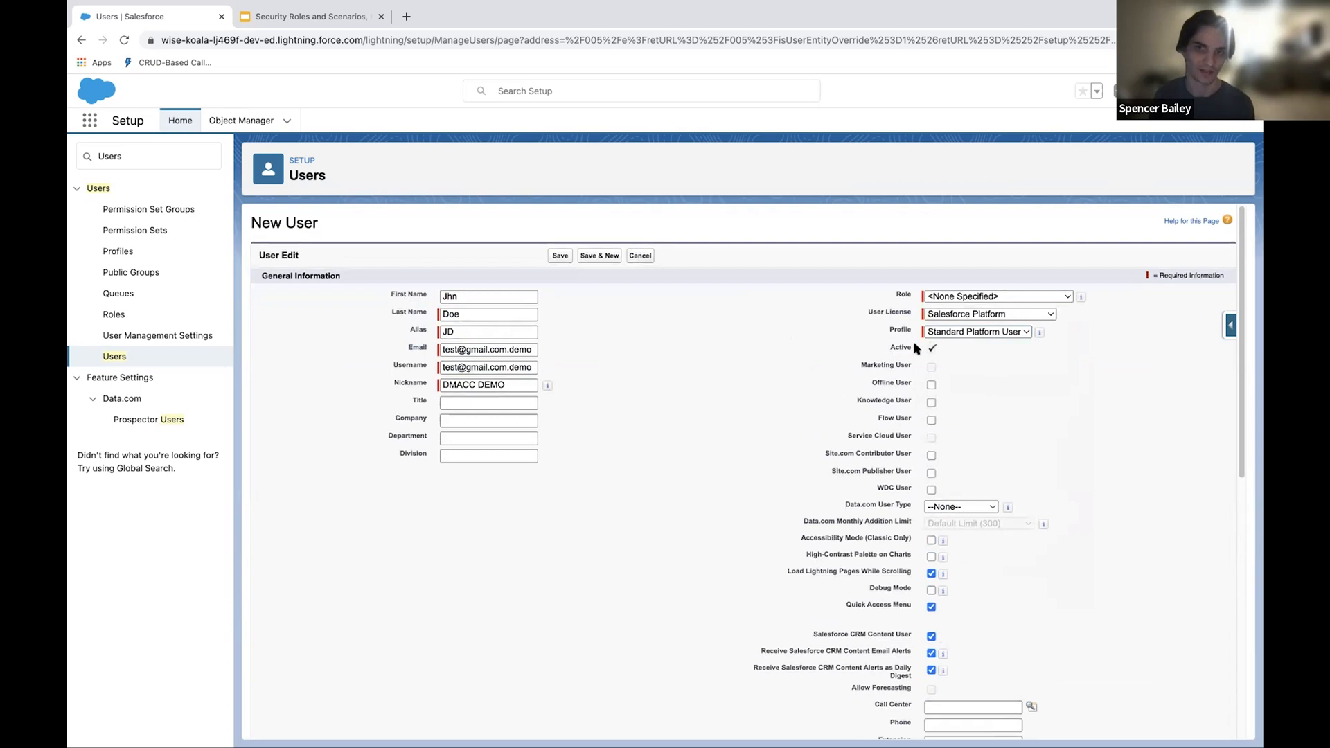
Step: Enter the street and city in the new user's Mailing Address section
{"action": "scroll", "coordinate": [893, 339], "scroll_direction": "down", "scroll_amount": 5}
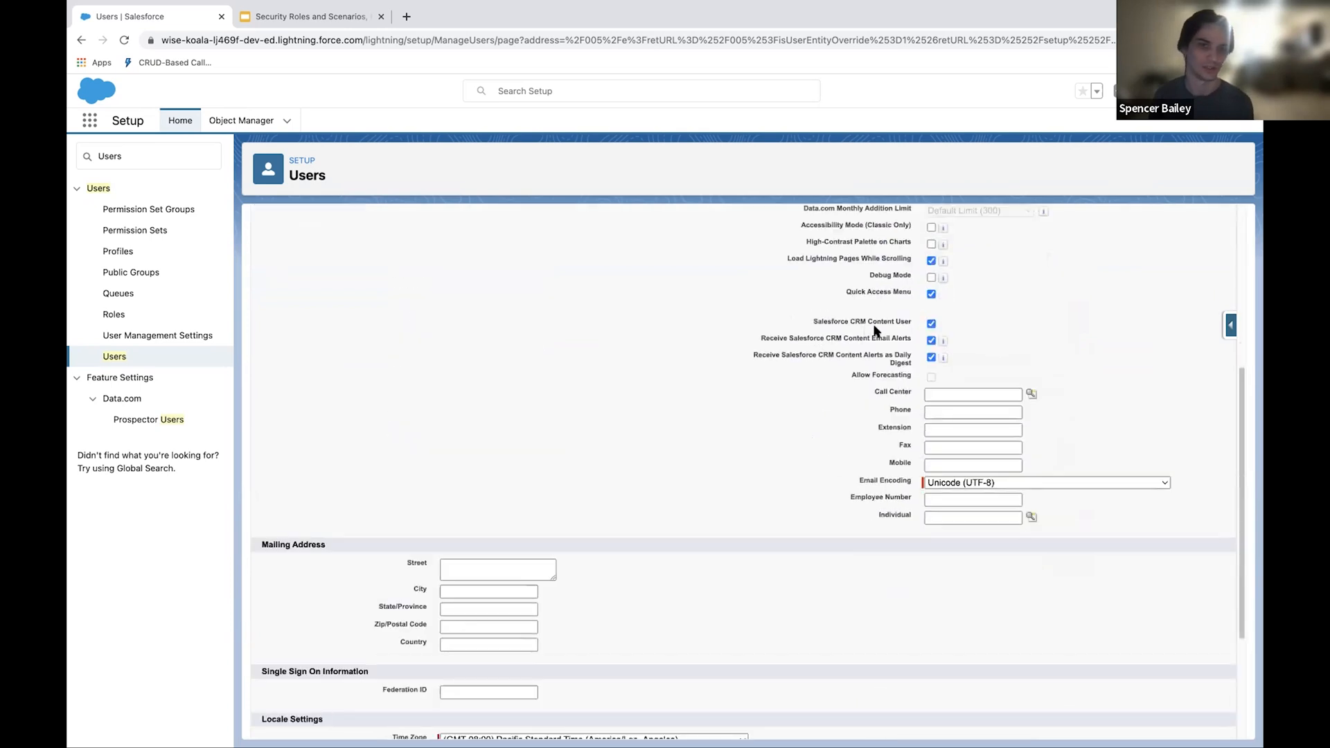
{"action": "scroll", "coordinate": [831, 325], "scroll_direction": "down", "scroll_amount": 3}
{"action": "left_click", "coordinate": [476, 383]}
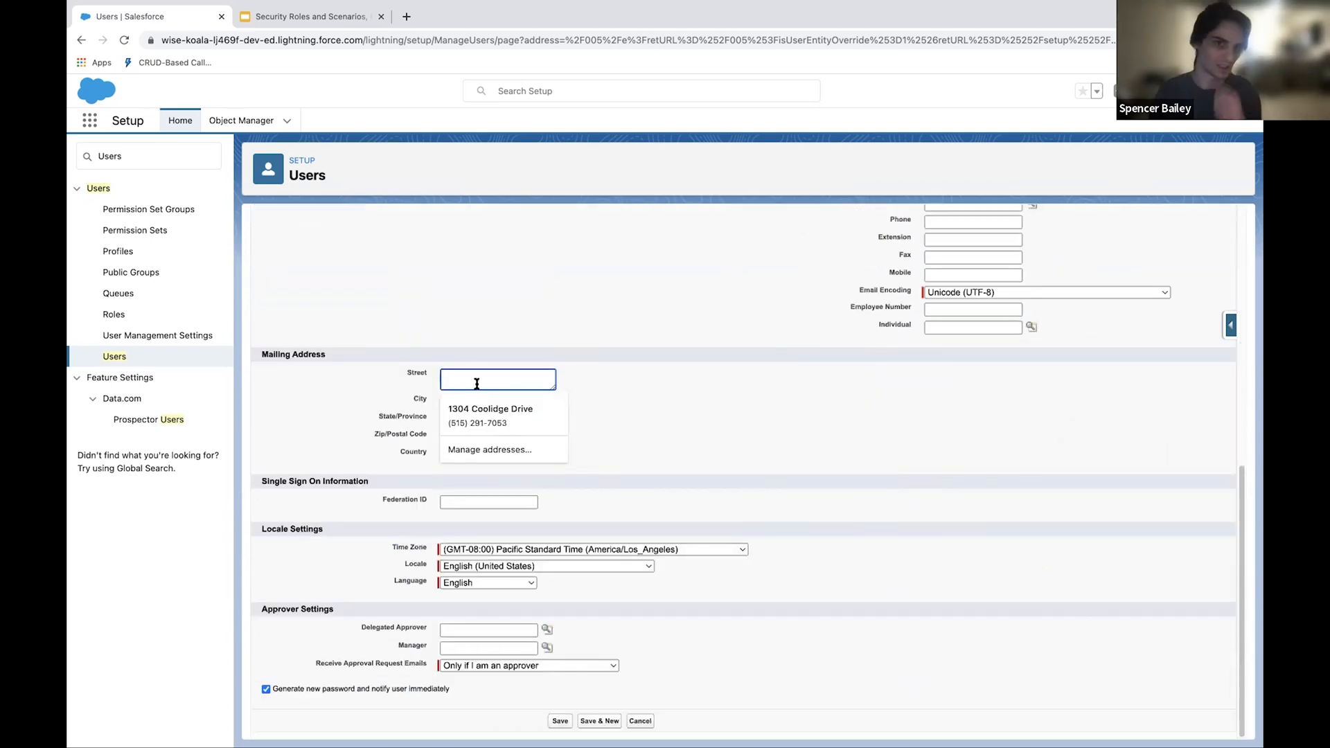
{"action": "type", "text": "1234"}
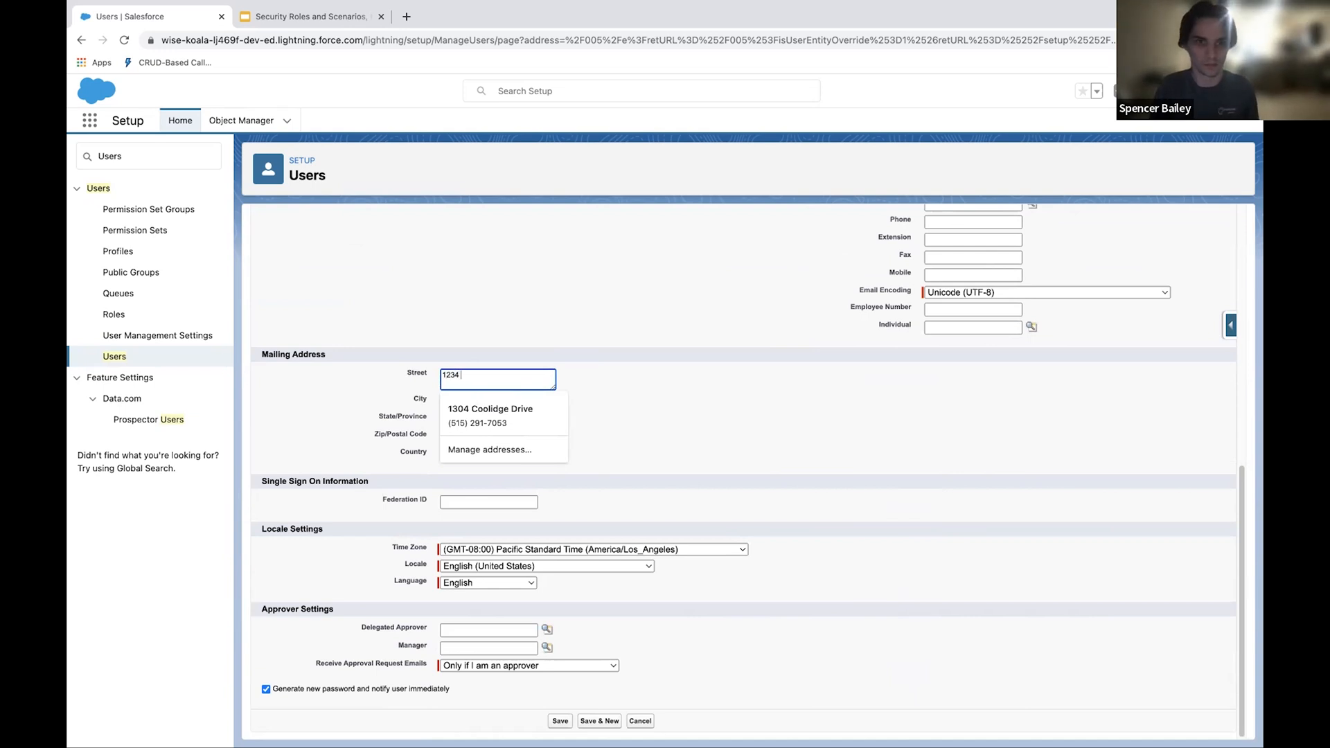
{"action": "type", "text": " St"}
{"action": "key", "text": "Tab"}
{"action": "type", "text": "San Fran"}
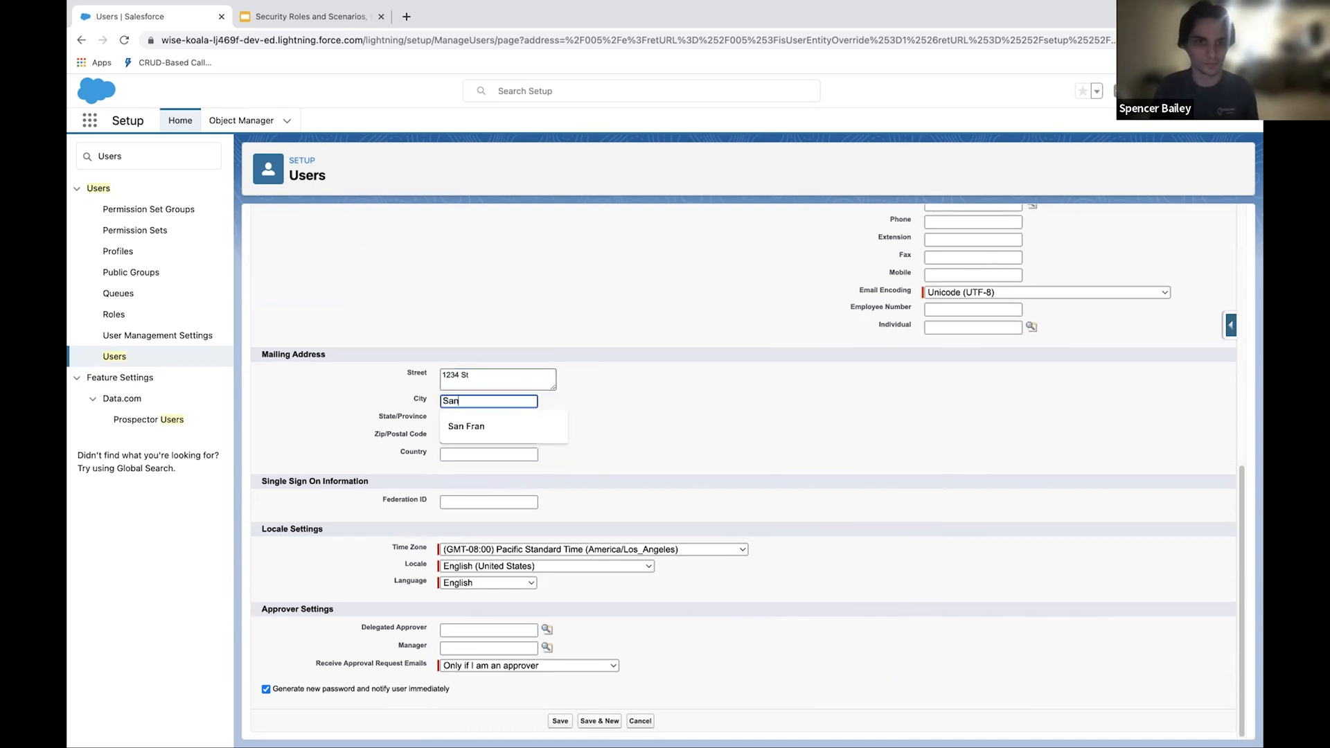
{"action": "key", "text": "Tab"}
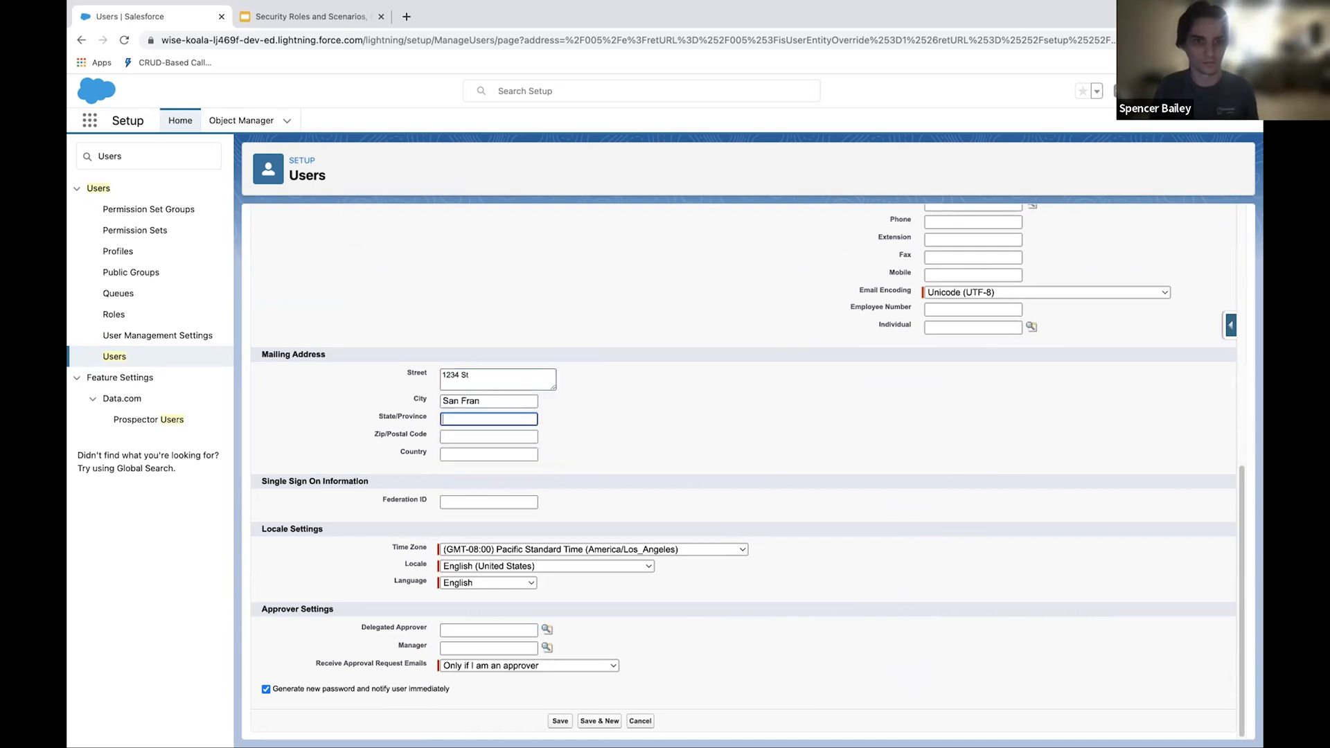
Step: Complete the mailing address with California as the state, a postal code, and America as the country
{"action": "type", "text": "California"}
{"action": "key", "text": "Tab"}
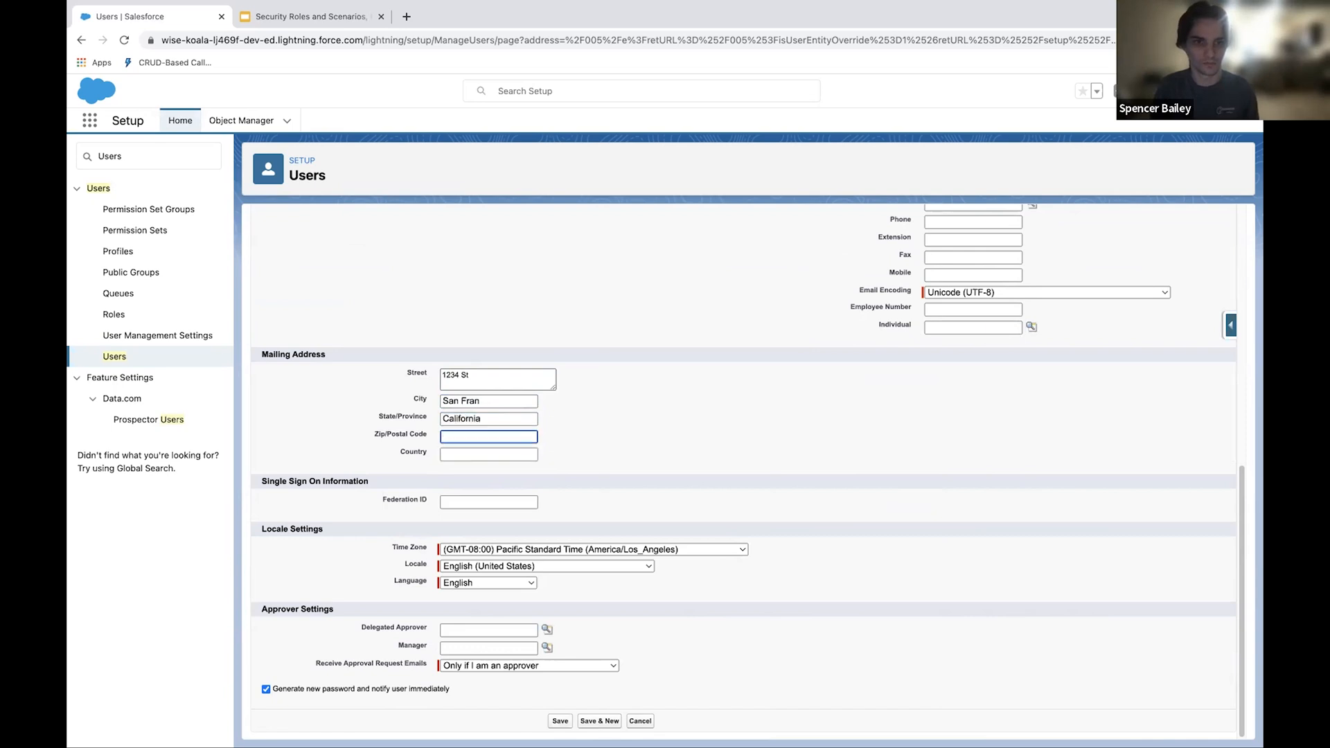
{"action": "type", "text": "50111"}
{"action": "key", "text": "Tab"}
{"action": "type", "text": "A"}
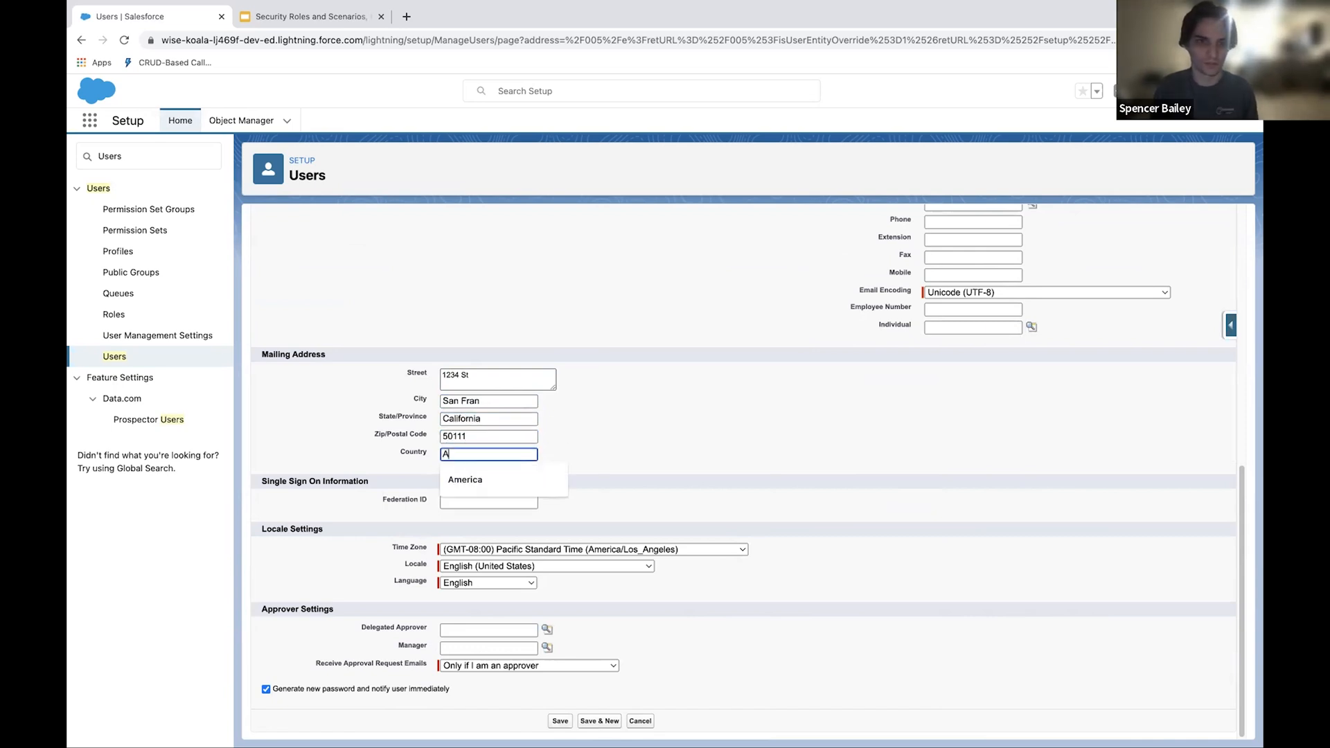
{"action": "type", "text": "merica"}
{"action": "key", "text": "Tab"}
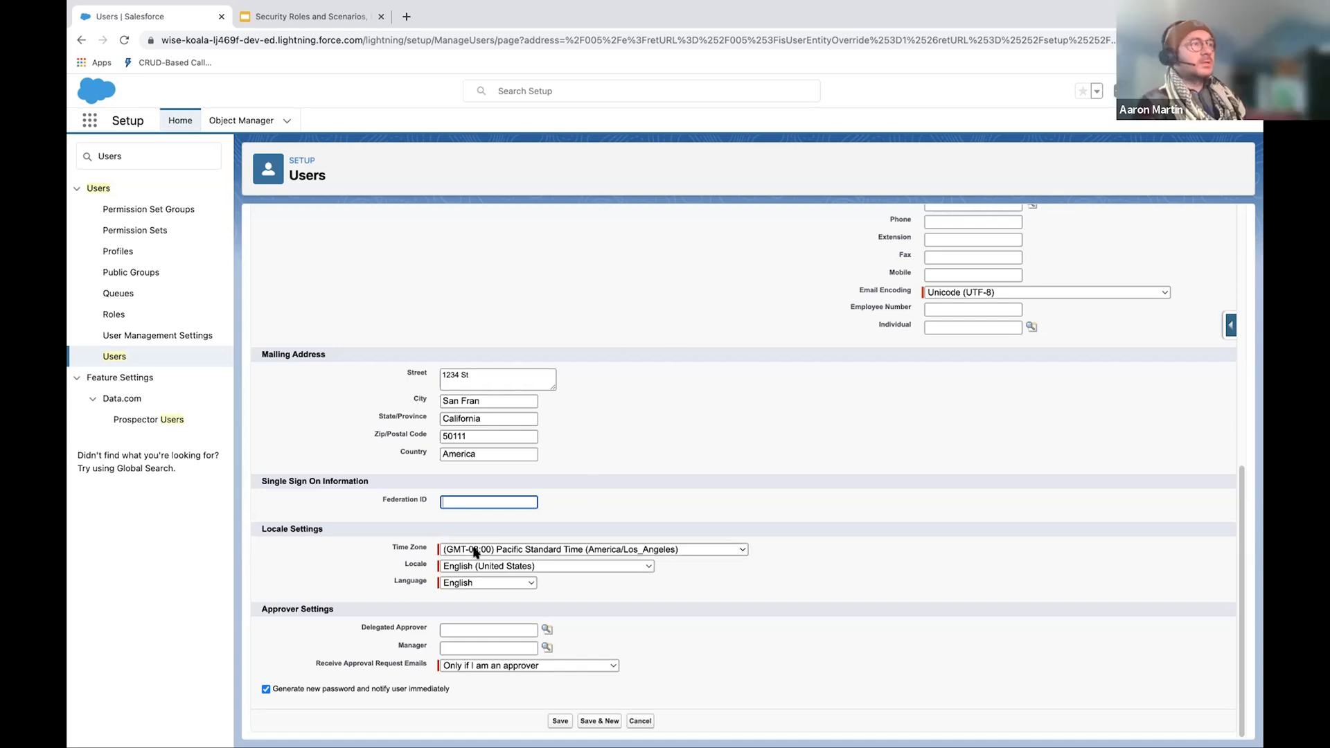
Step: Review the new user's form and its user license options, keeping Salesforce Platform, and save the user
{"action": "scroll", "coordinate": [554, 630], "scroll_direction": "up", "scroll_amount": 3}
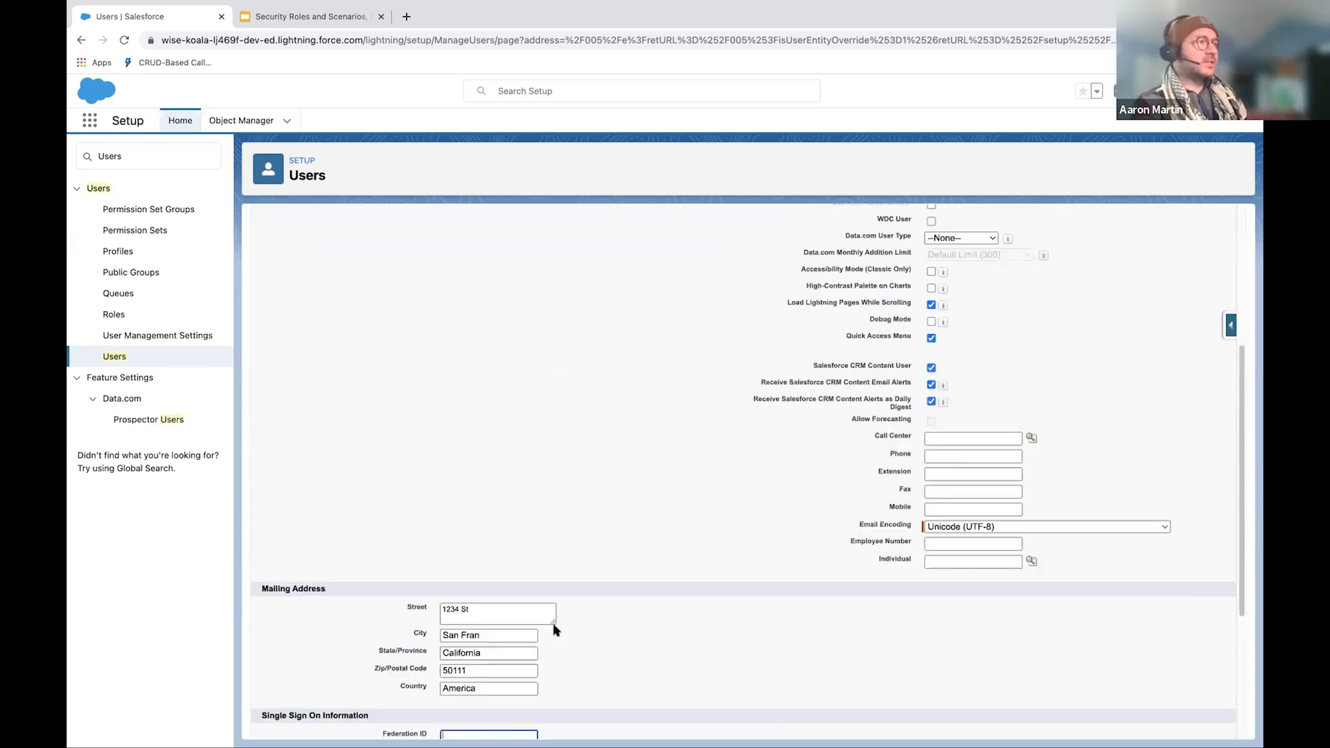
{"action": "scroll", "coordinate": [556, 626], "scroll_direction": "up", "scroll_amount": 4}
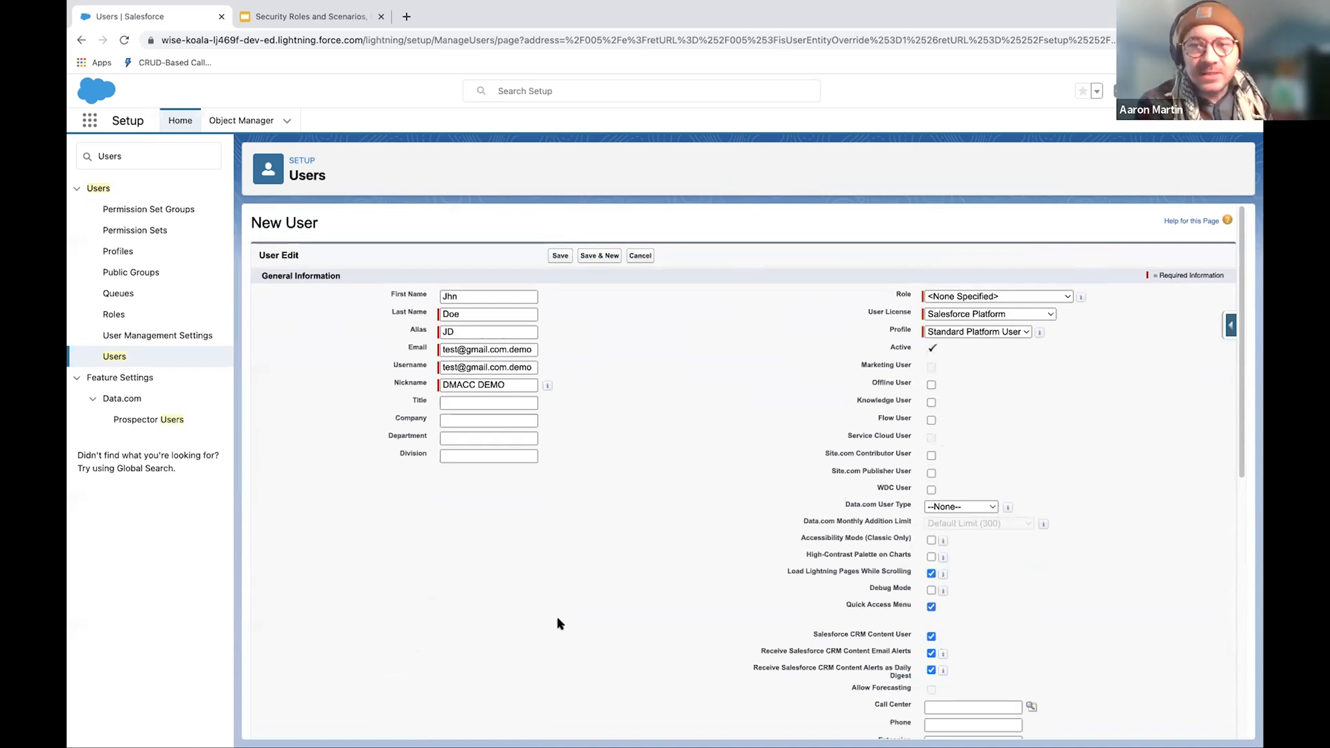
{"action": "left_click", "coordinate": [1024, 314]}
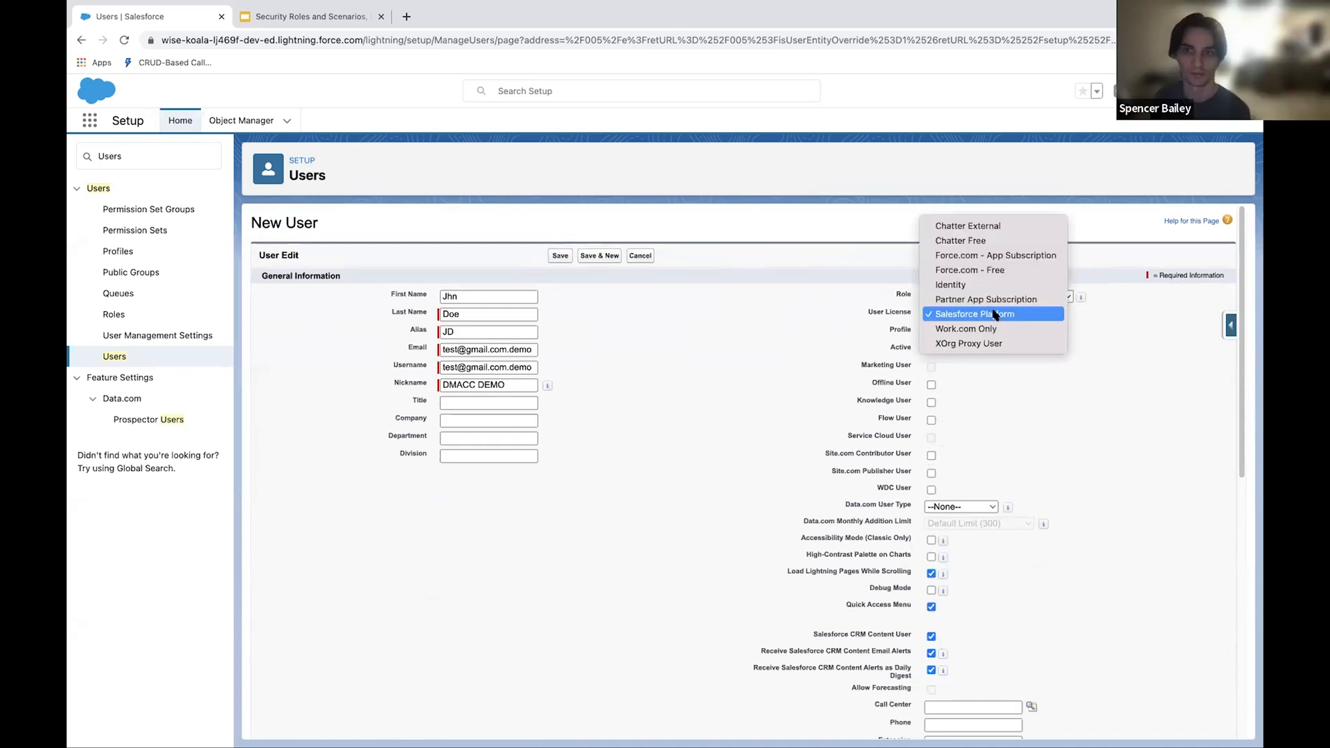
{"action": "left_click", "coordinate": [1171, 353]}
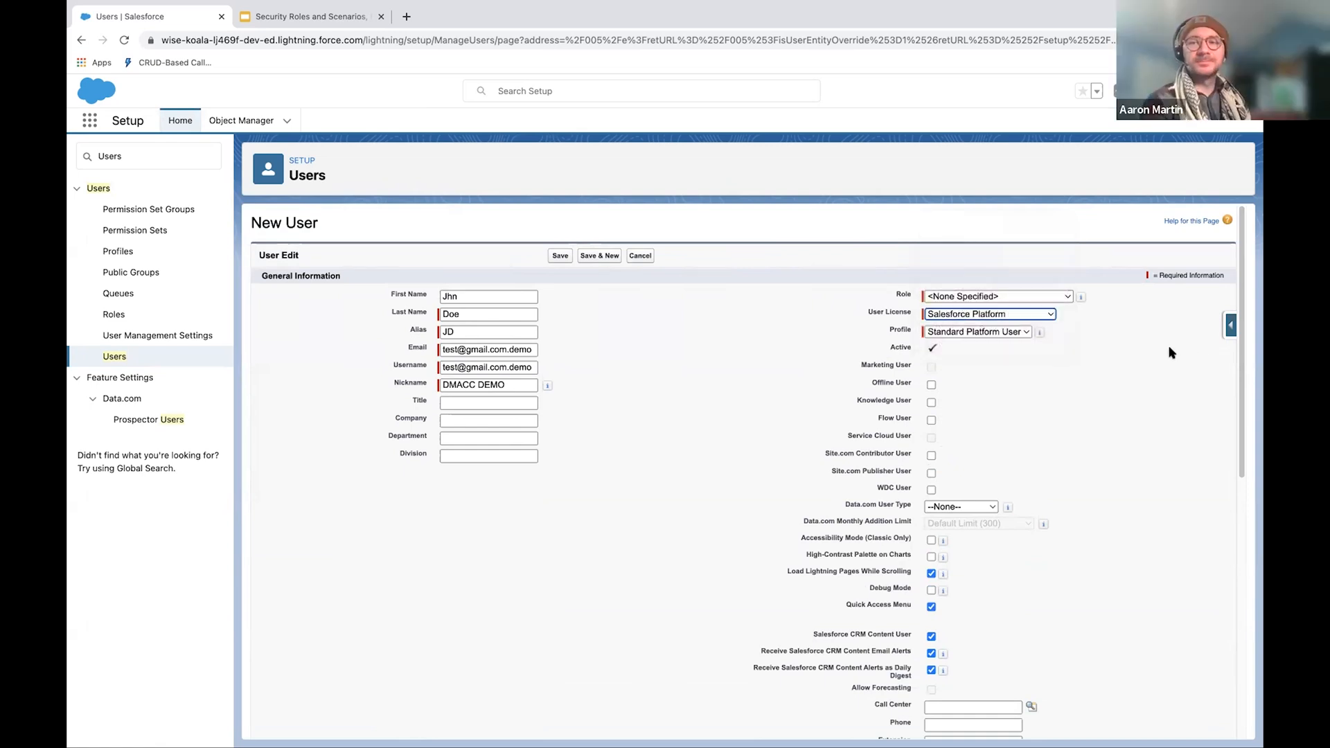
{"action": "scroll", "coordinate": [1108, 388], "scroll_direction": "down", "scroll_amount": 7}
{"action": "scroll", "coordinate": [709, 476], "scroll_direction": "up", "scroll_amount": 7}
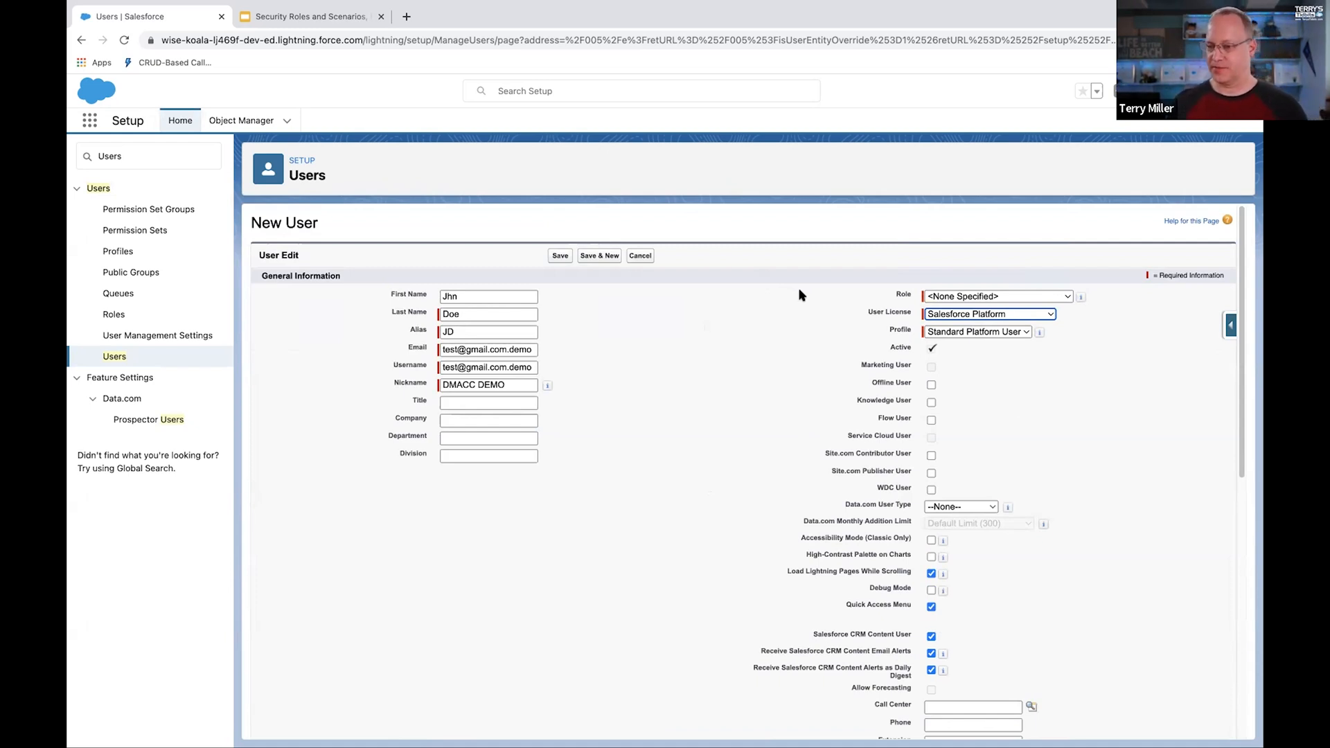
{"action": "scroll", "coordinate": [790, 295], "scroll_direction": "down", "scroll_amount": 7}
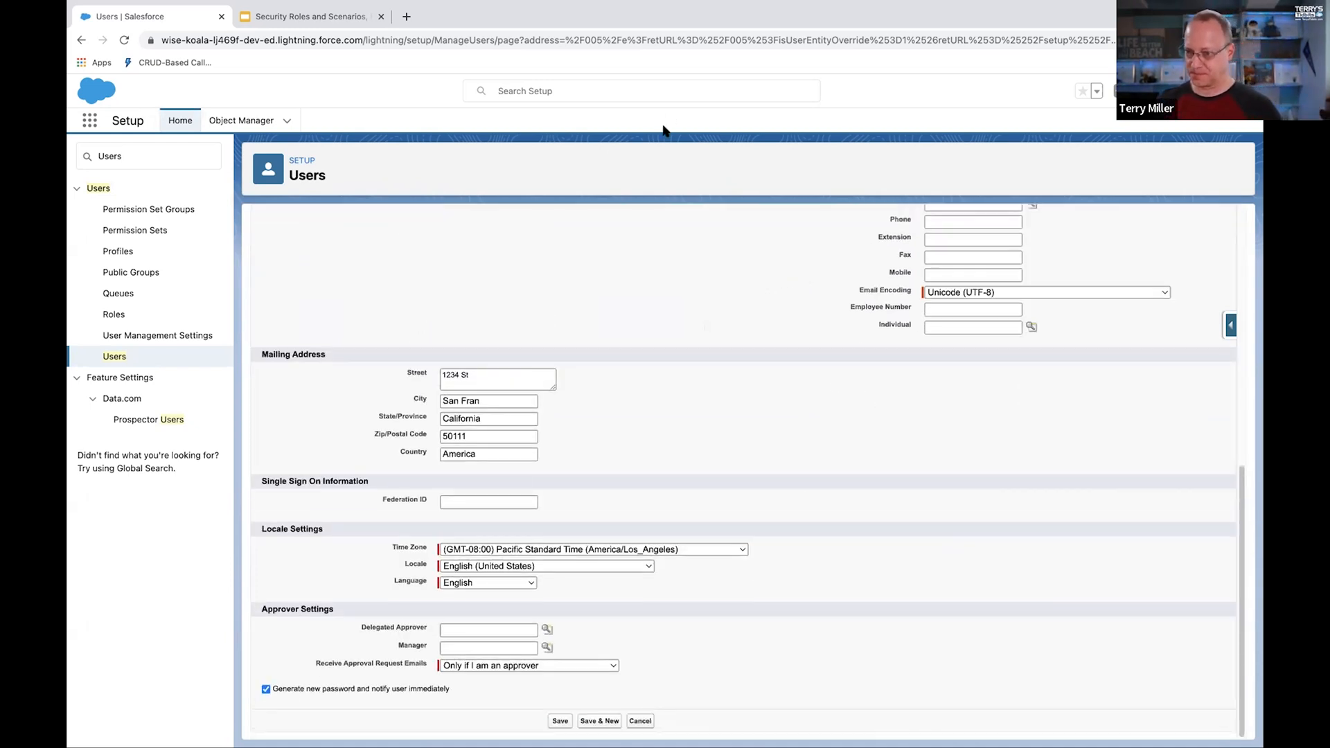
{"action": "left_click", "coordinate": [555, 725]}
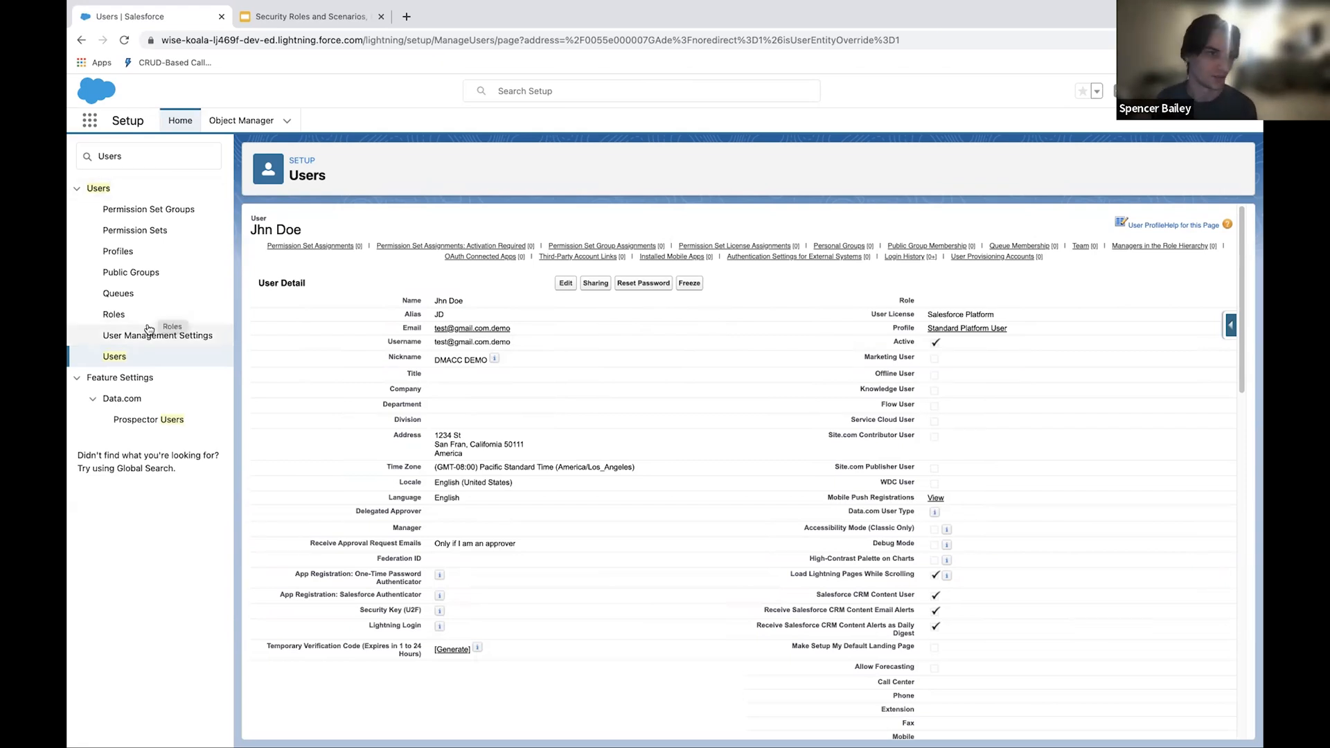
Step: Add a role under Application Developer Manager in the role hierarchy, labelled Senior Application Developer
{"action": "left_click", "coordinate": [115, 322]}
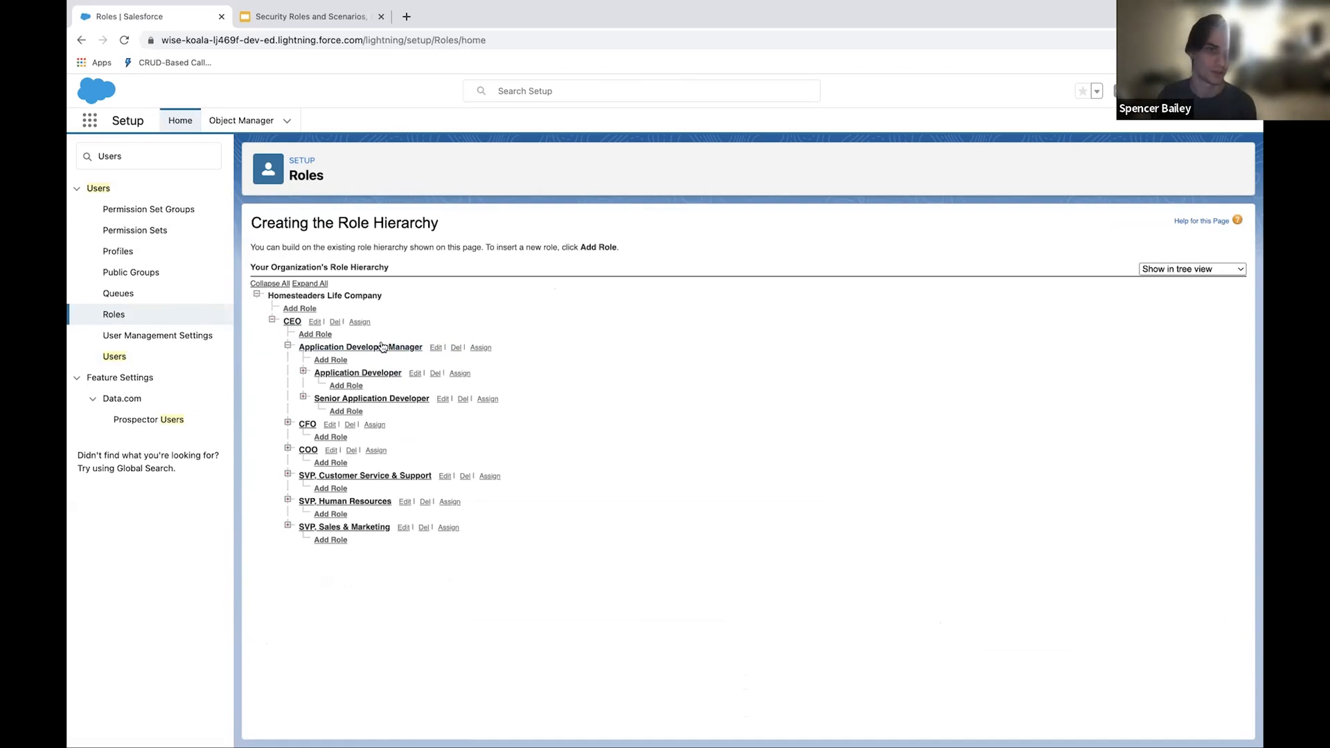
{"action": "left_click", "coordinate": [324, 363]}
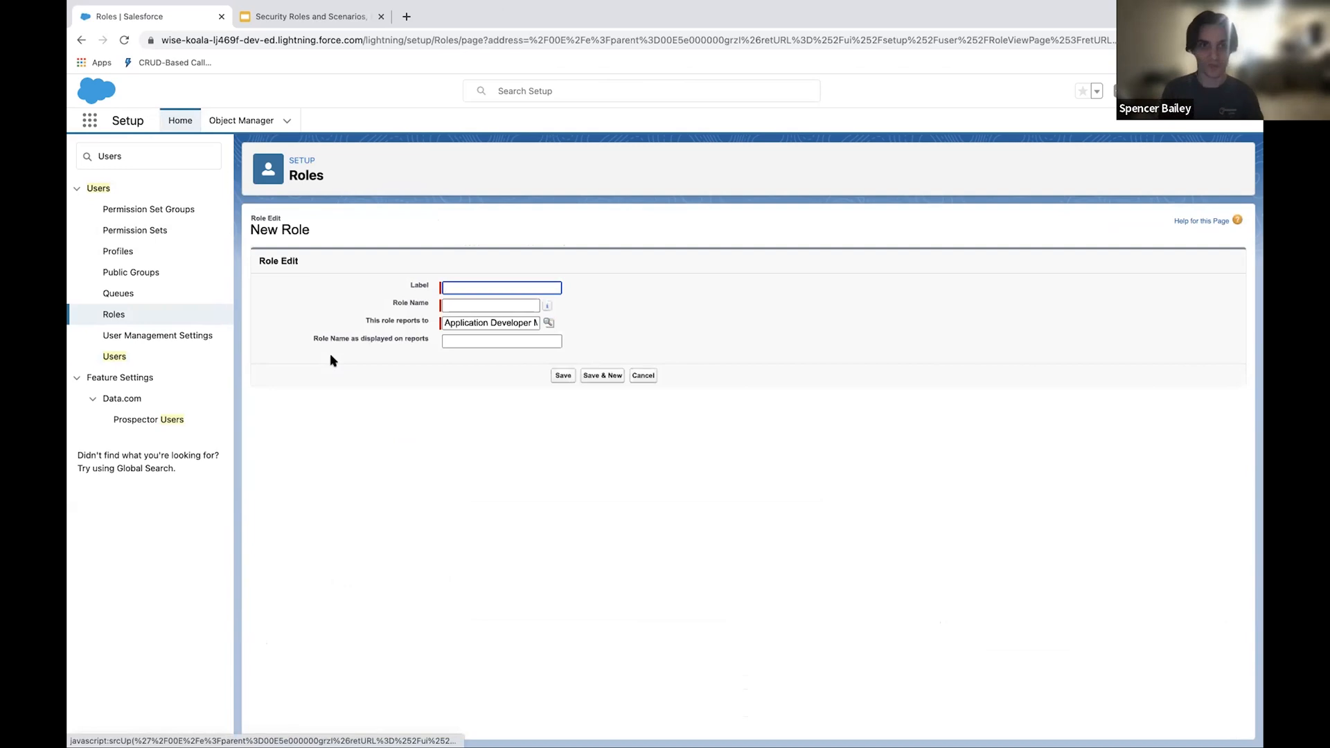
{"action": "type", "text": "Senio"}
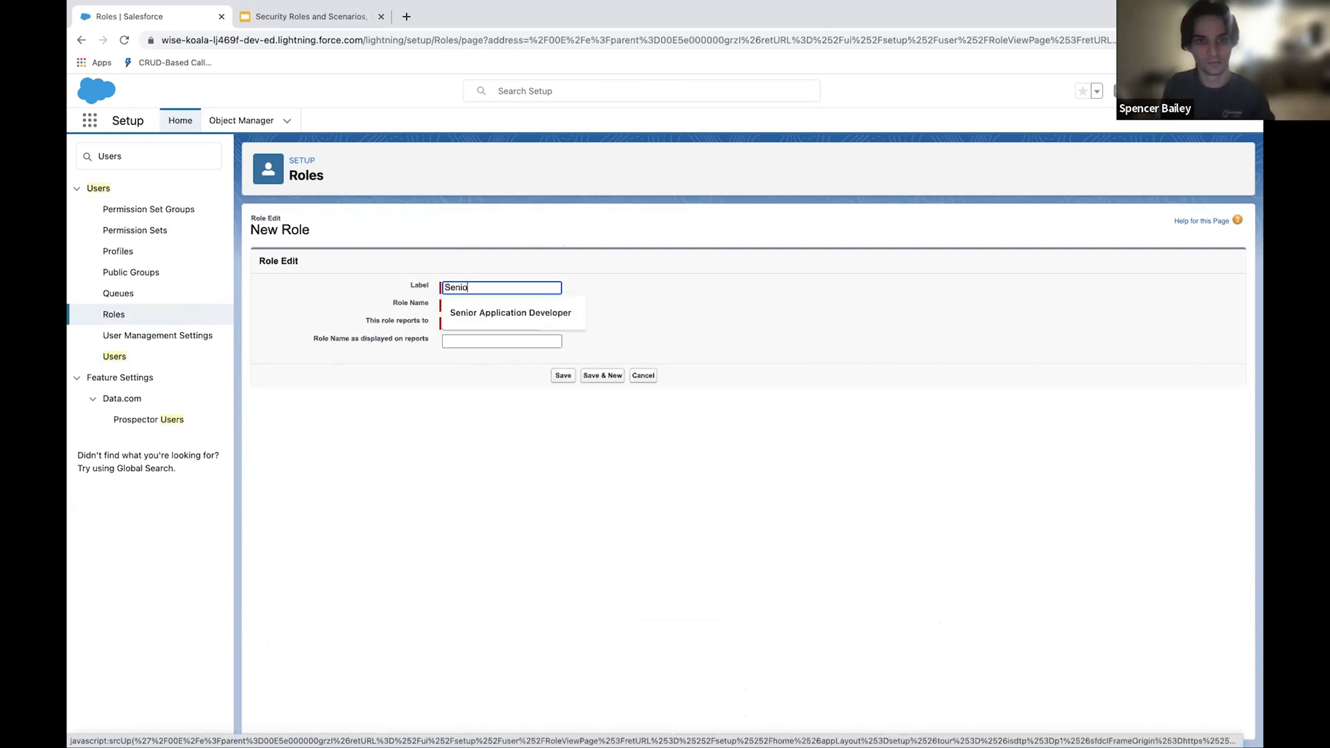
{"action": "key", "text": "Down"}
{"action": "key", "text": "Return"}
{"action": "key", "text": "Tab"}
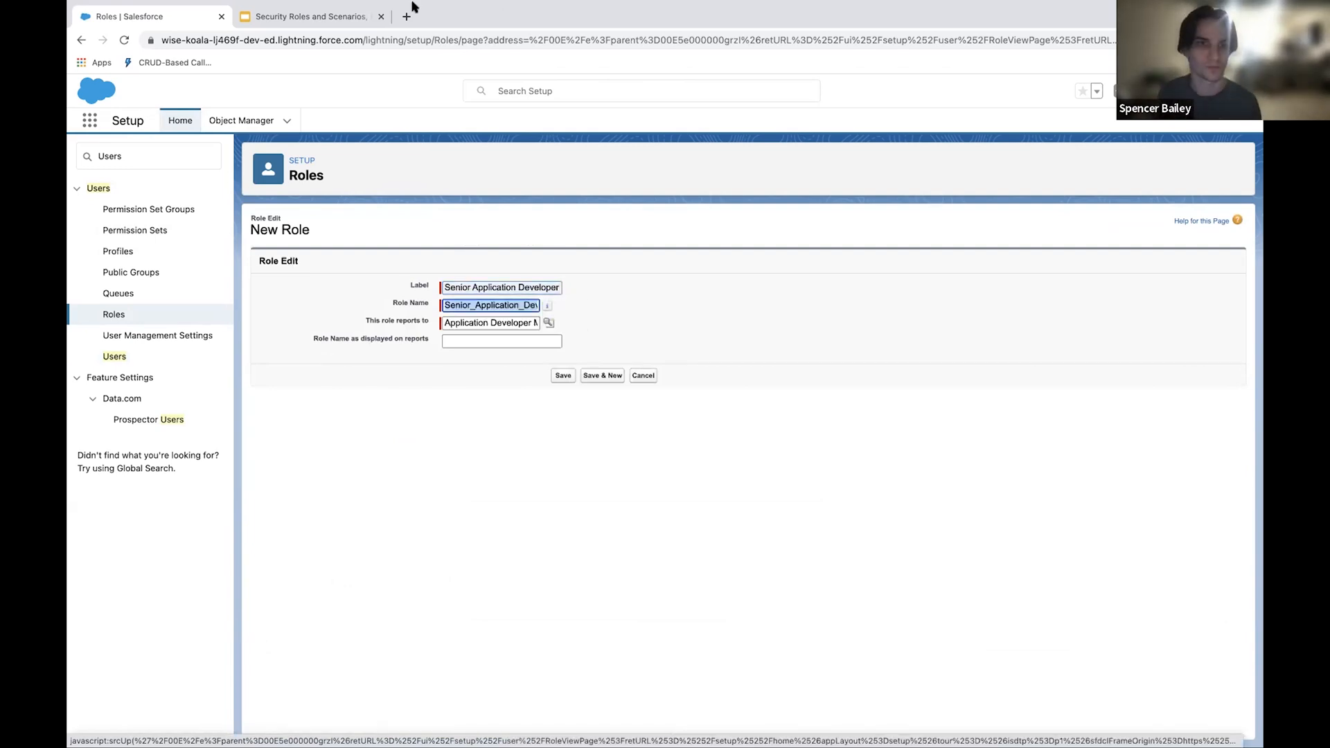
Step: Set the new role to report to CEO and switch it back to Application Developer Manager
{"action": "left_click", "coordinate": [557, 326]}
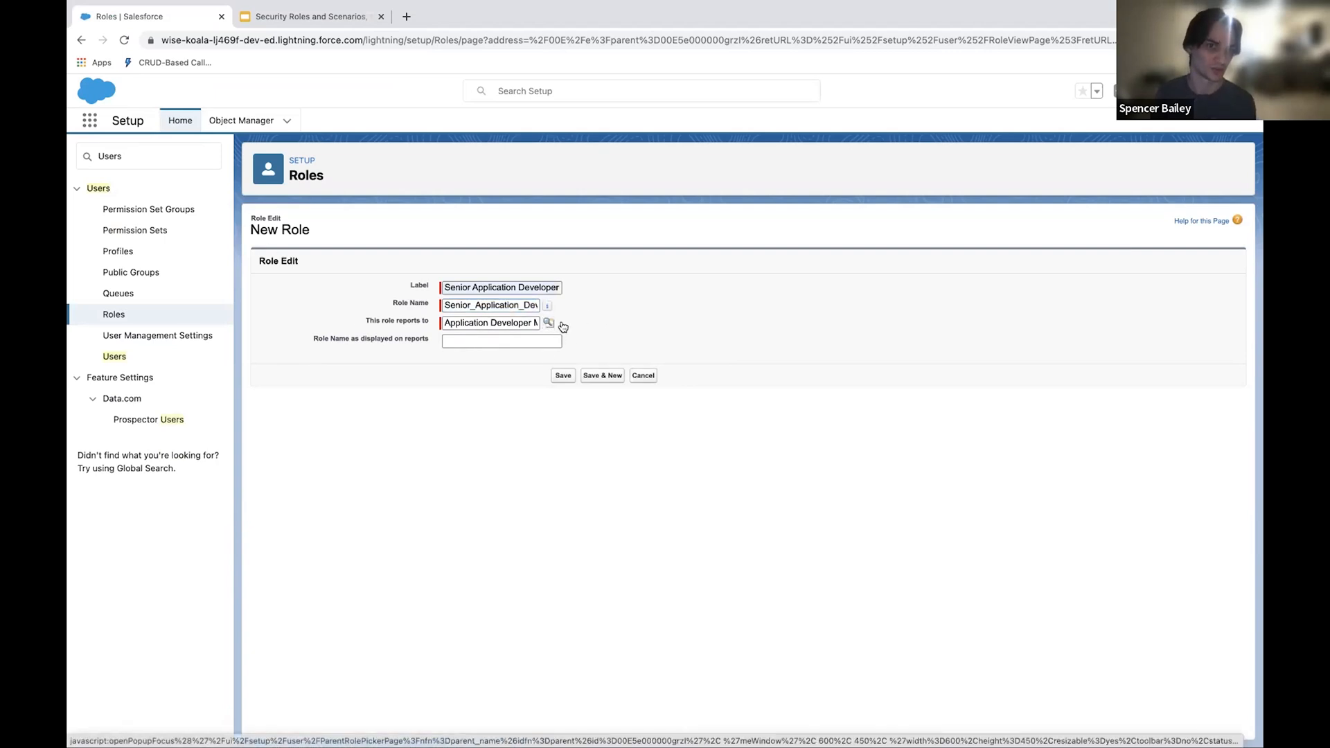
{"action": "left_click", "coordinate": [548, 324]}
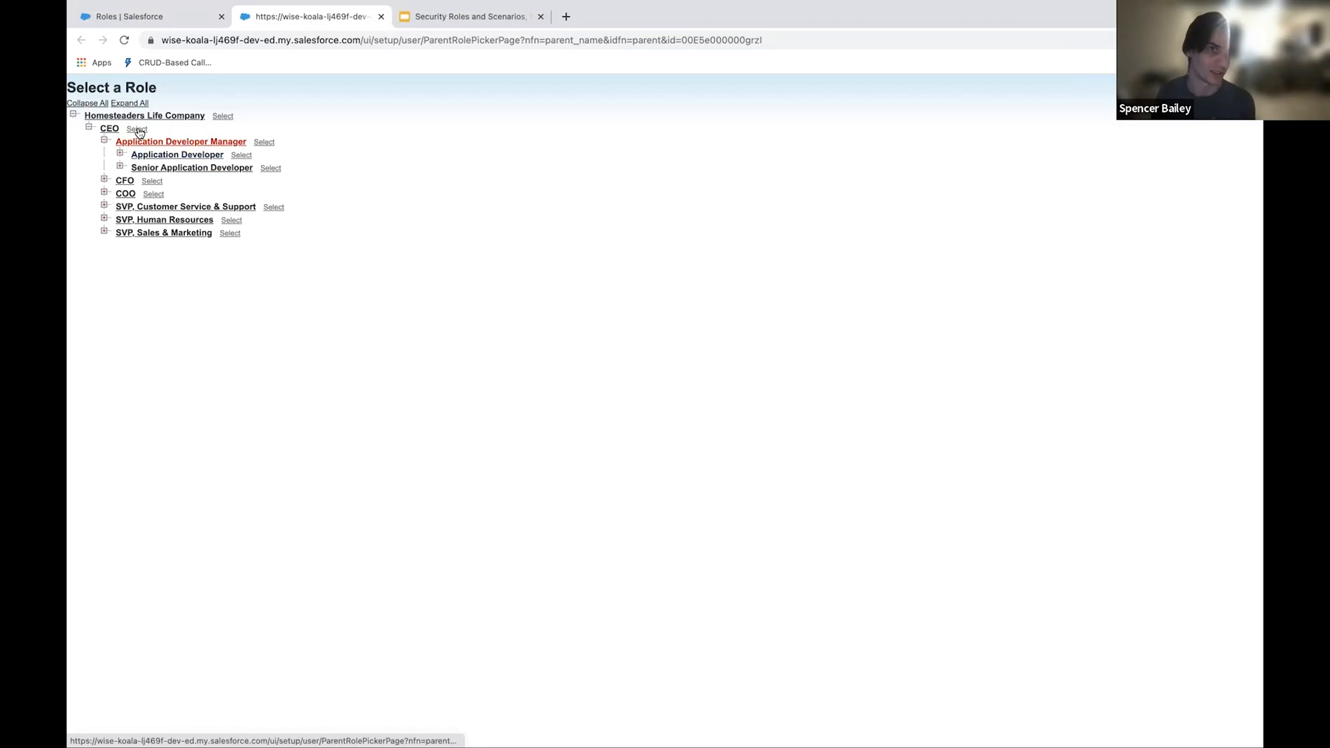
{"action": "left_click", "coordinate": [137, 129]}
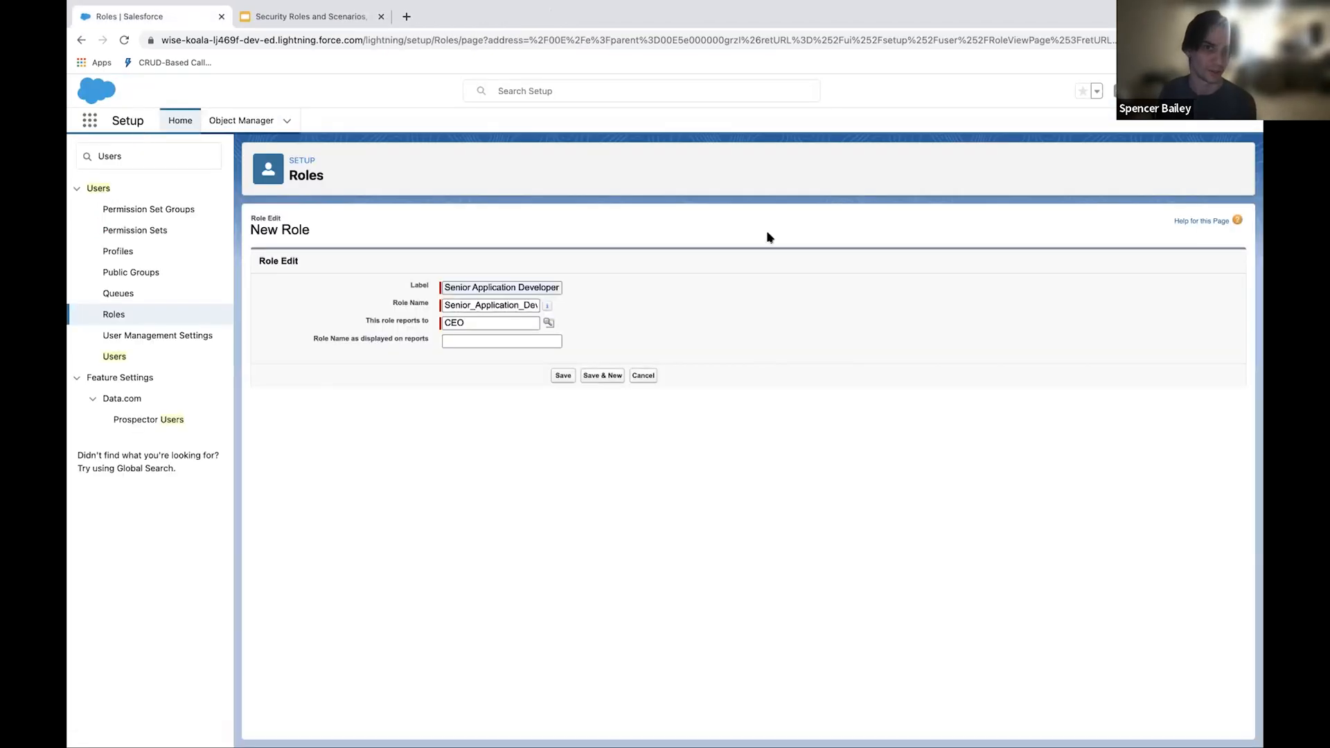
{"action": "left_click", "coordinate": [549, 323]}
{"action": "left_click", "coordinate": [260, 144]}
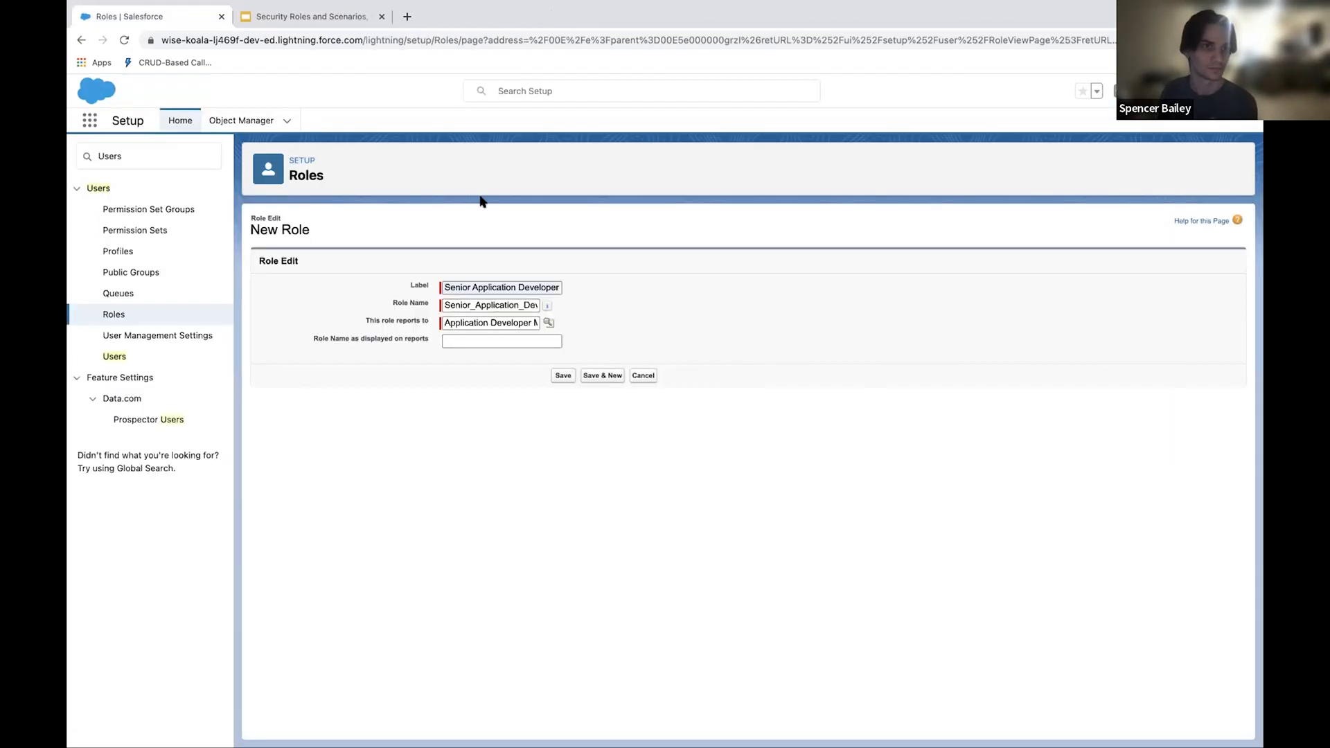
Step: Set the role name displayed on reports to Sr. Application Developer and try to save the role
{"action": "left_click", "coordinate": [475, 342]}
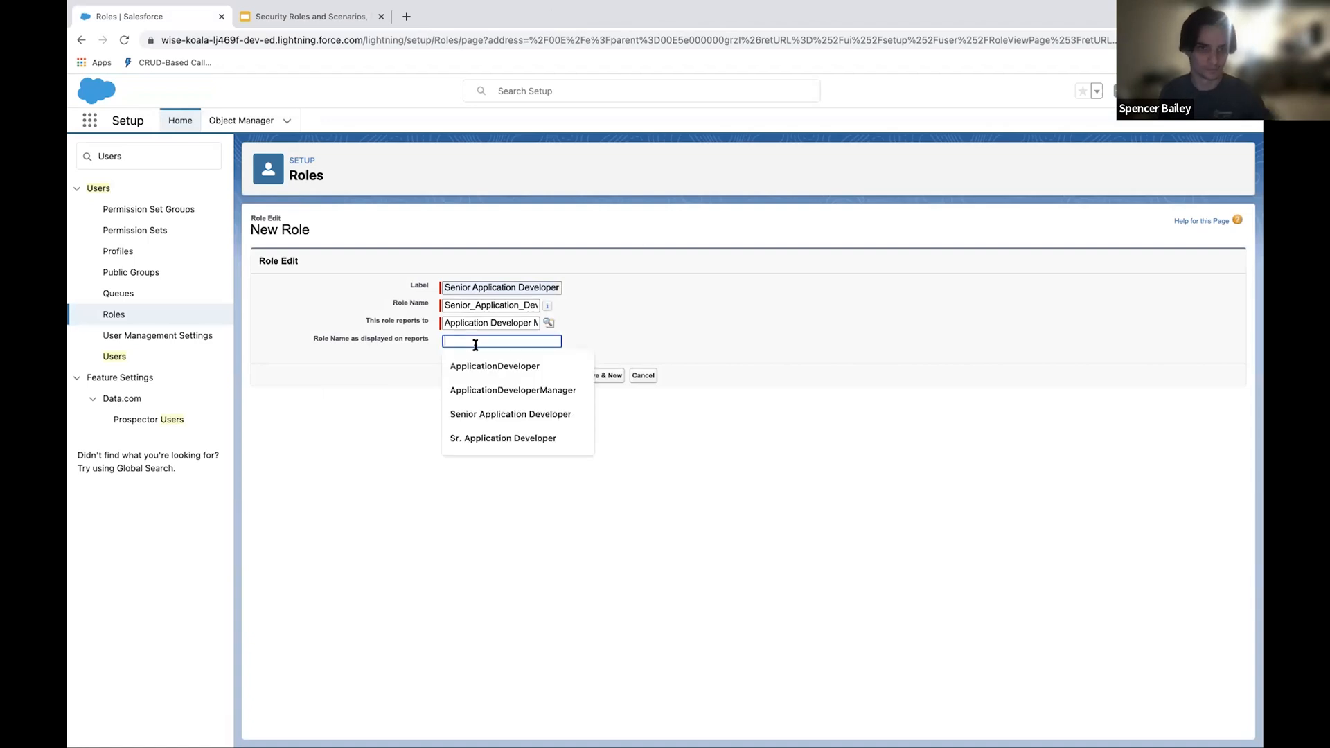
{"action": "left_click", "coordinate": [503, 437]}
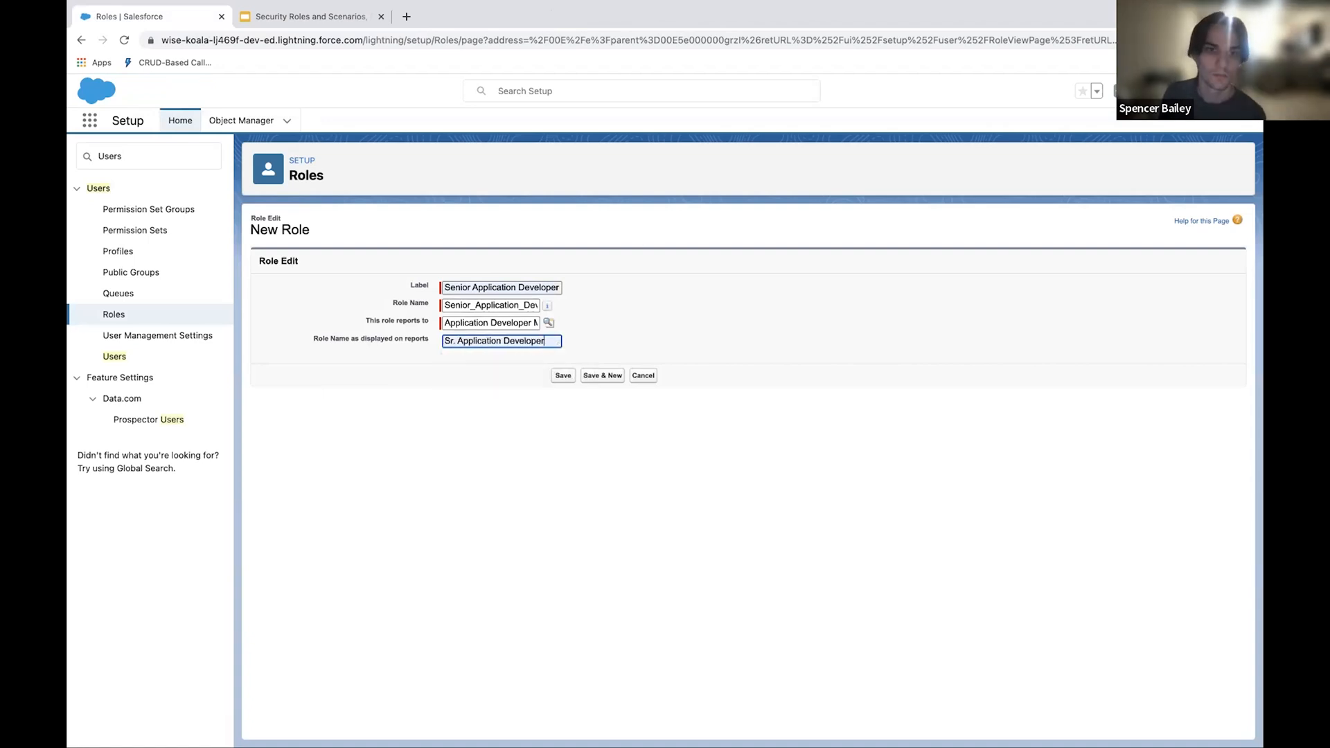
{"action": "left_click", "coordinate": [563, 375]}
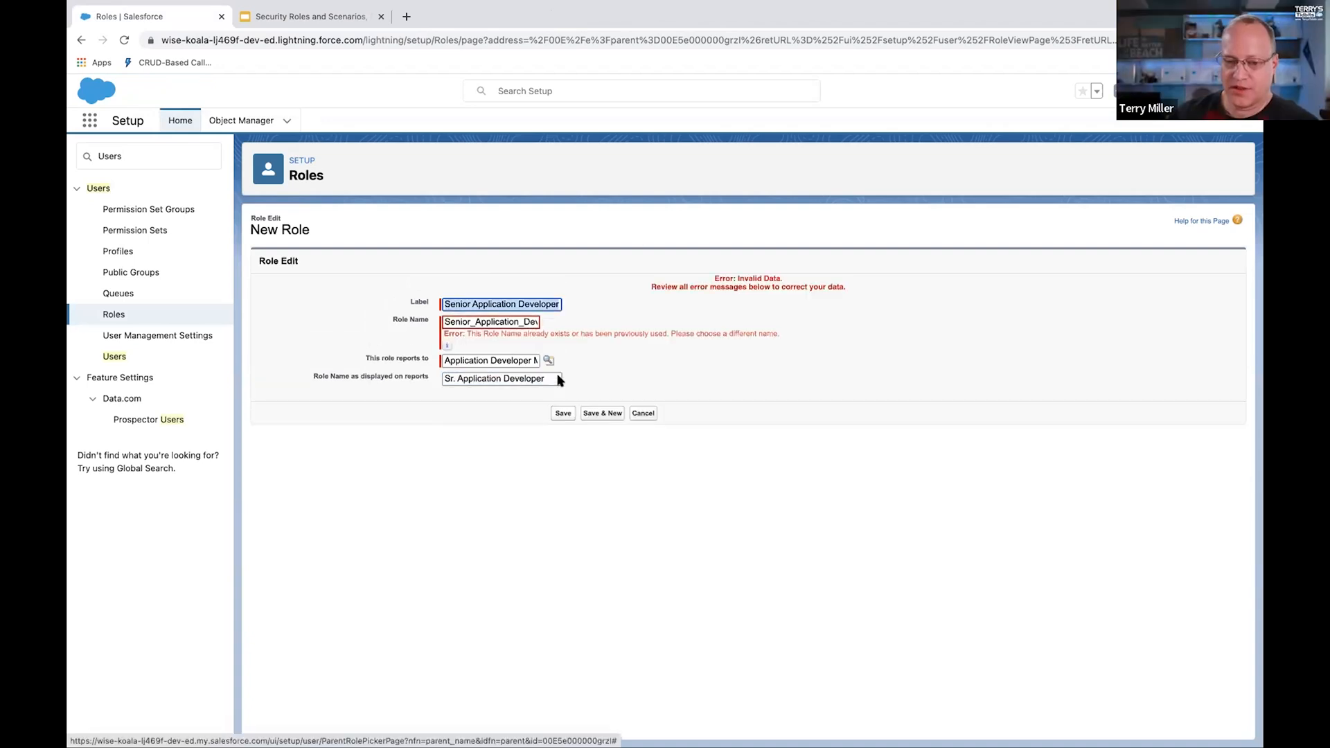
Step: Change the Role Name to Senior_Application_Developer1 and save the role
{"action": "left_click", "coordinate": [492, 322]}
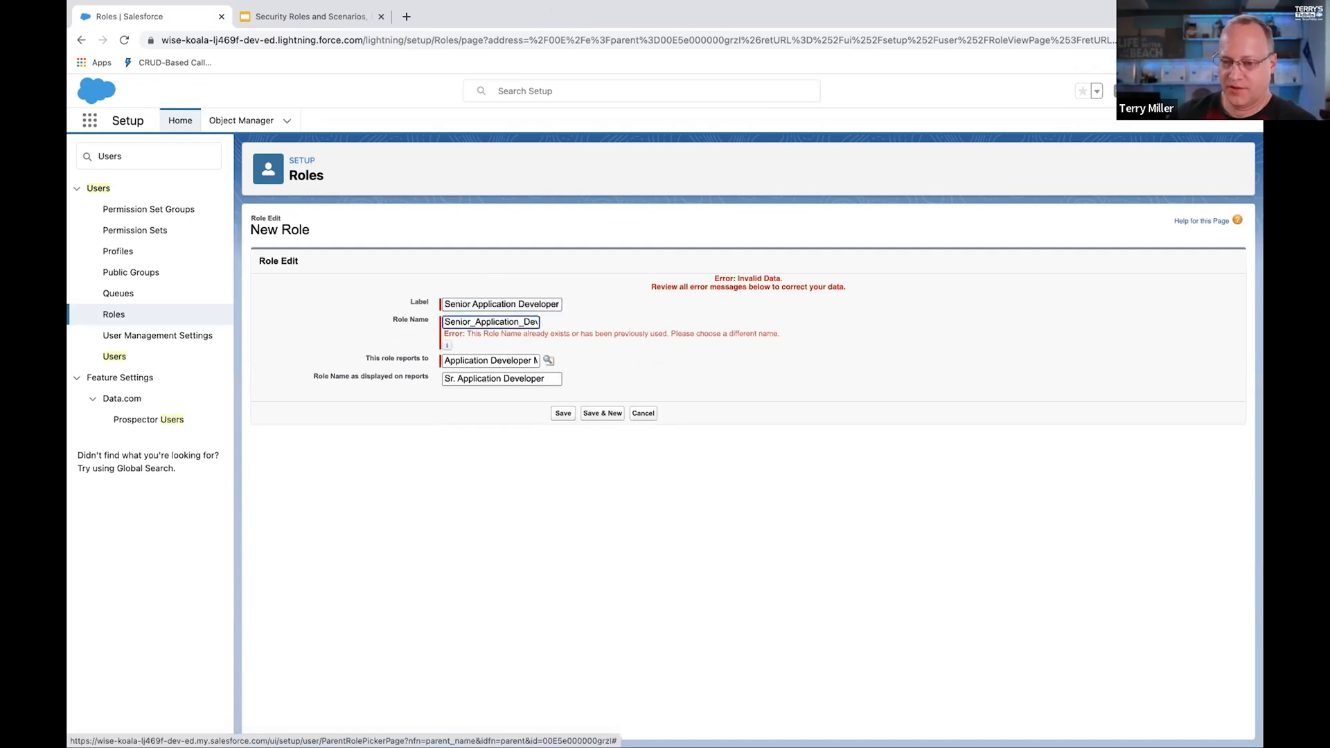
{"action": "key", "text": "Right"}
{"action": "key", "text": "Right"}
{"action": "key", "text": "Right"}
{"action": "key", "text": "Right"}
{"action": "key", "text": "Right"}
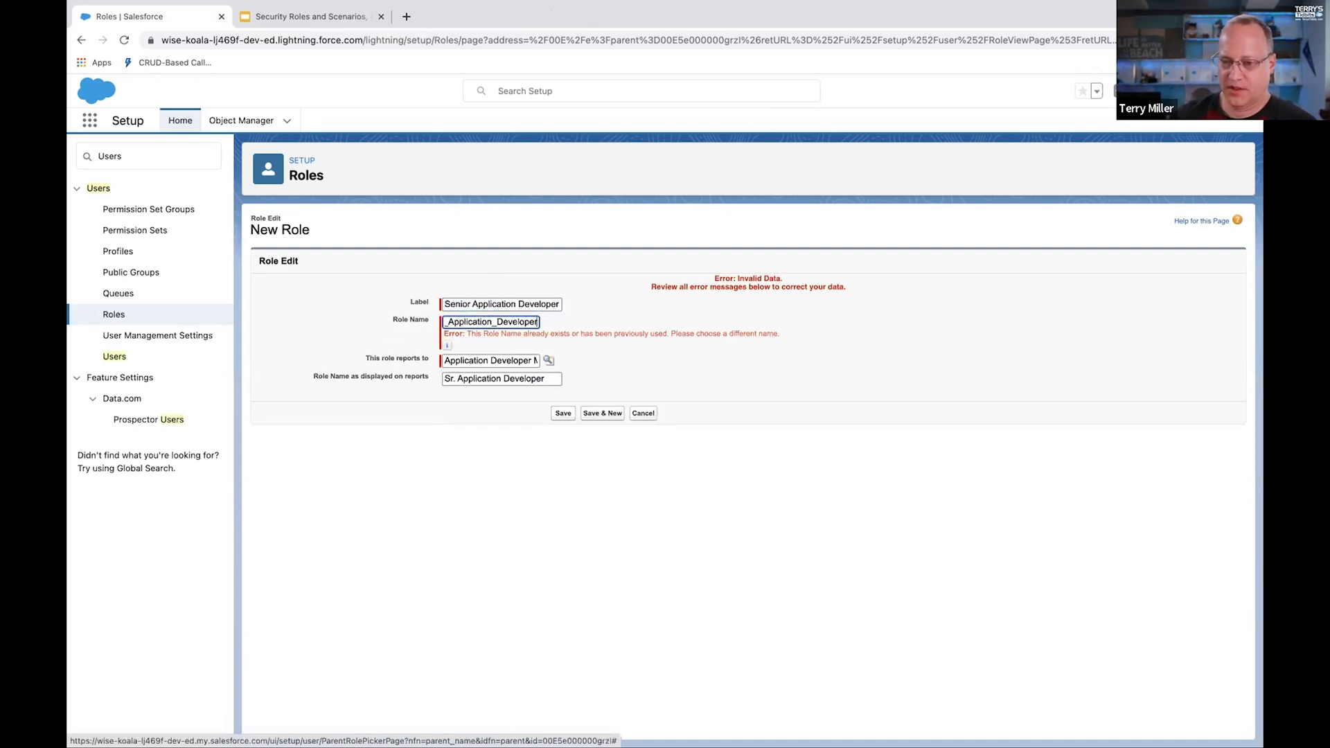
{"action": "left_click", "coordinate": [563, 413]}
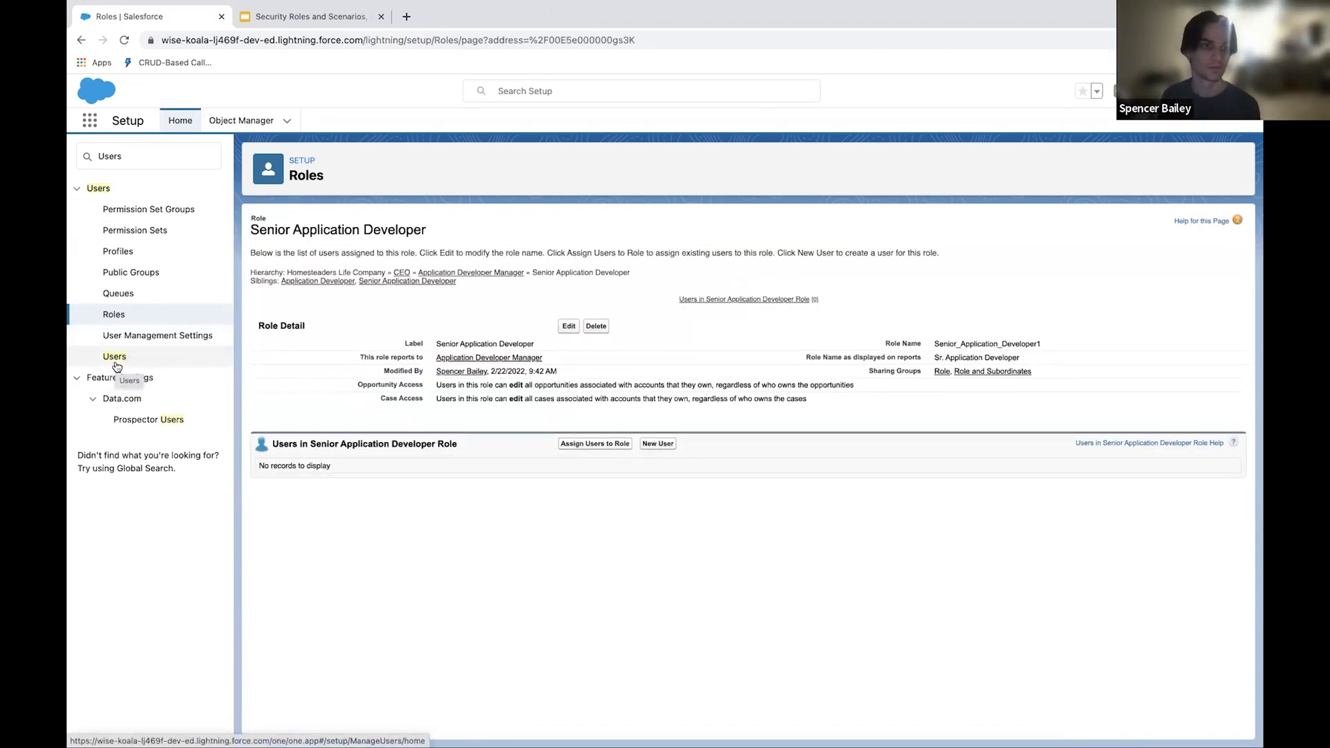
Step: Open the newly created user's record from the All Users list and review its details
{"action": "left_click", "coordinate": [115, 361]}
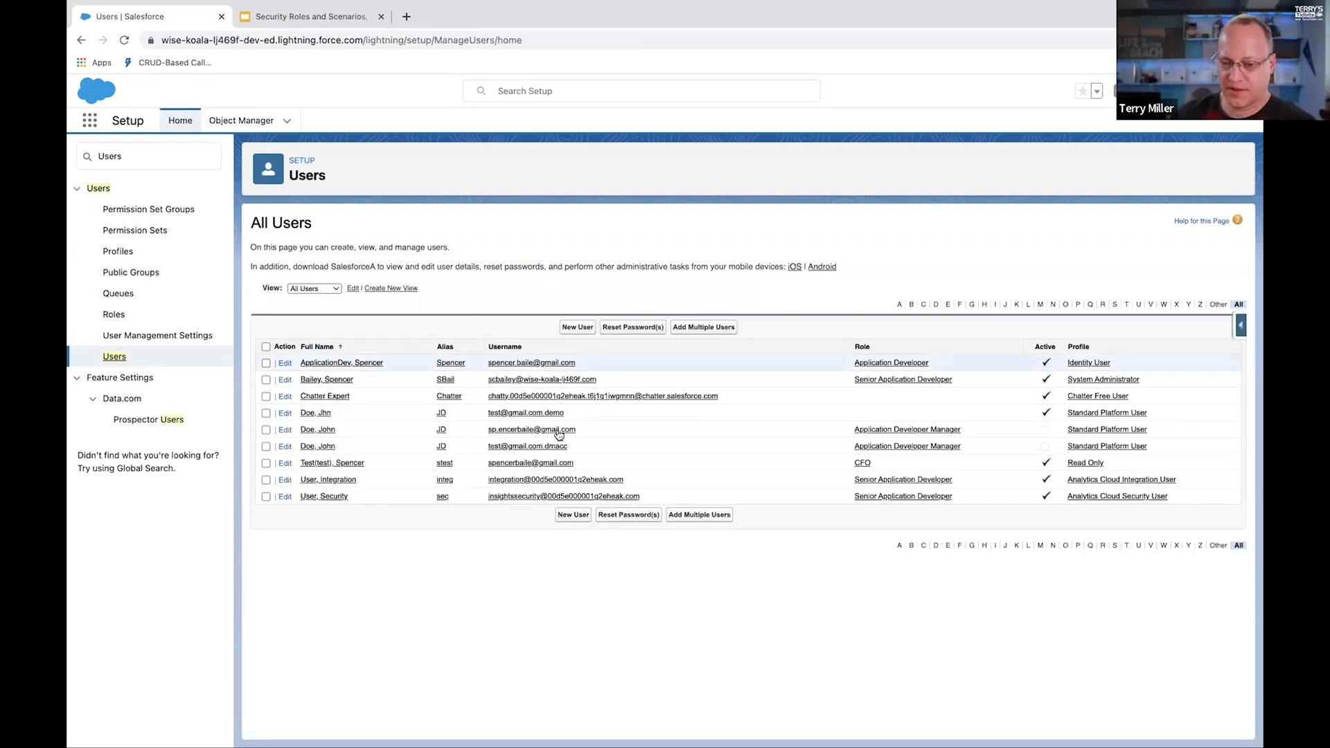
{"action": "left_click", "coordinate": [532, 414]}
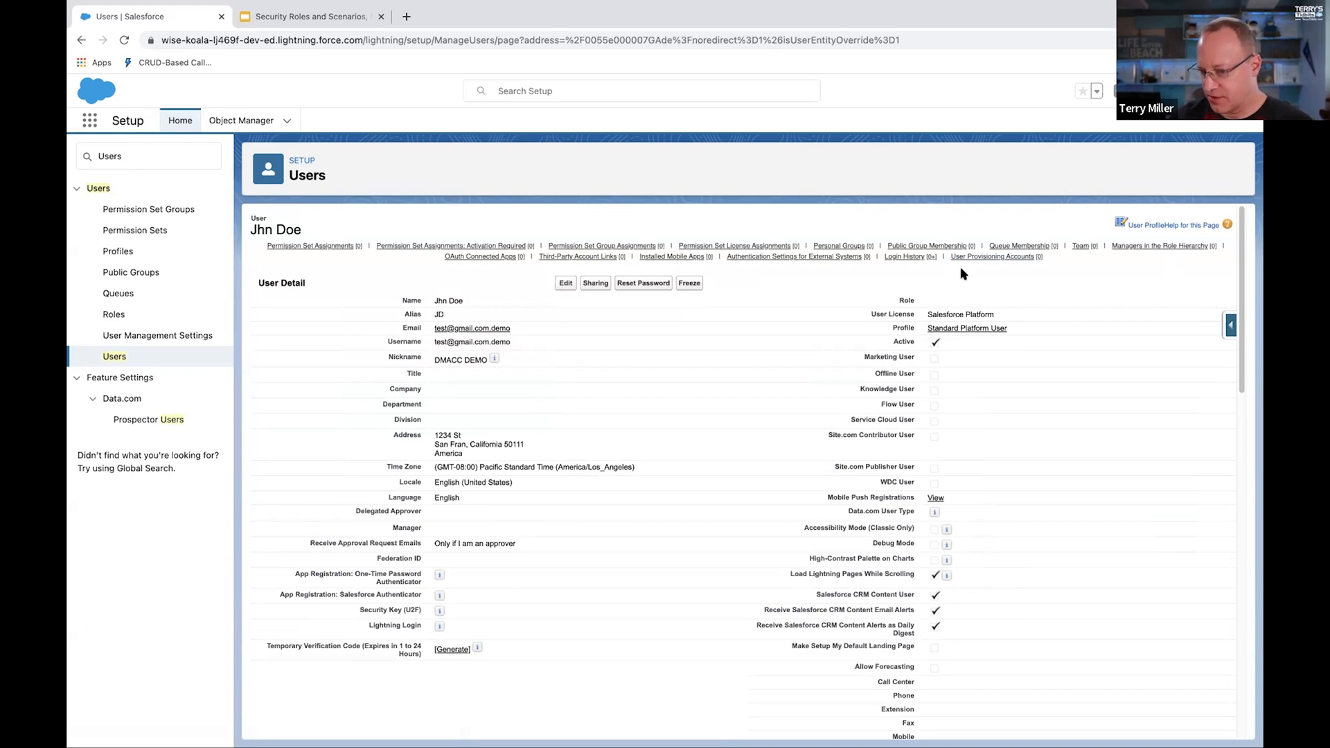
{"action": "scroll", "coordinate": [974, 460], "scroll_direction": "down", "scroll_amount": 5}
{"action": "scroll", "coordinate": [980, 443], "scroll_direction": "up", "scroll_amount": 2}
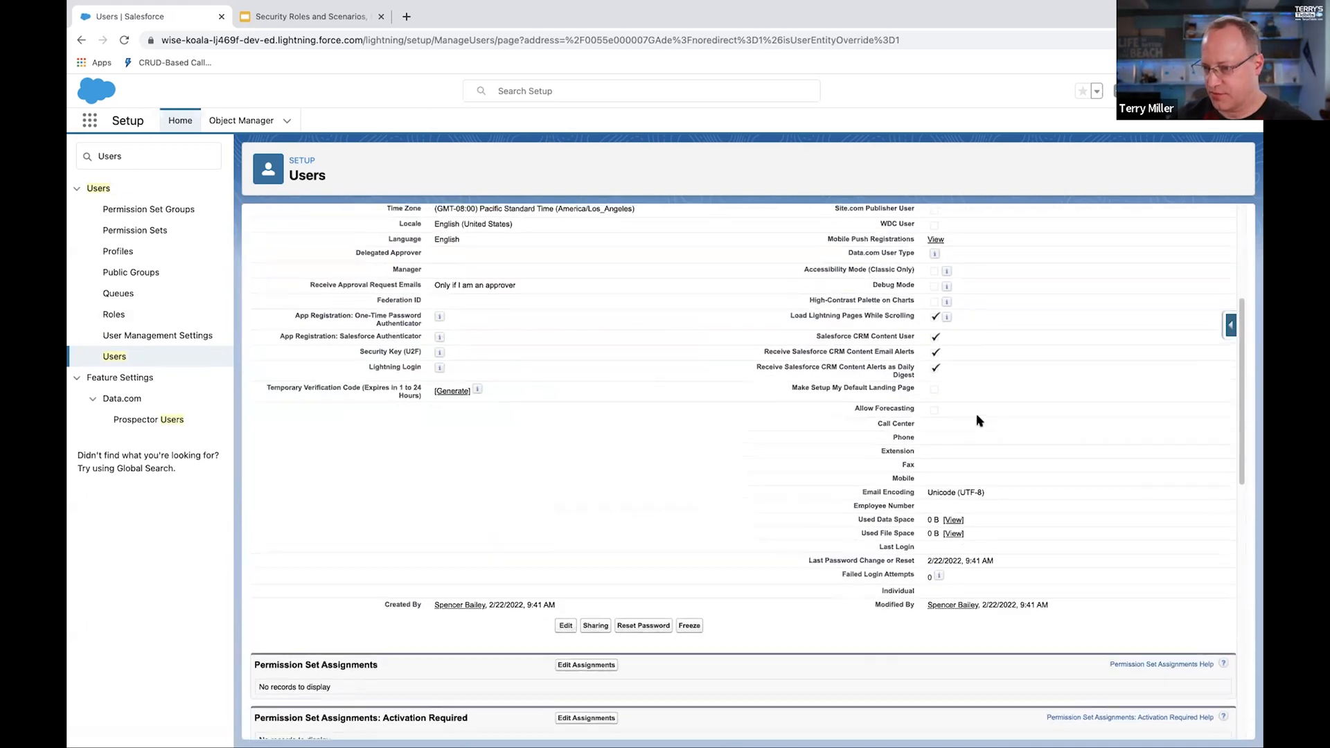
{"action": "scroll", "coordinate": [987, 414], "scroll_direction": "up", "scroll_amount": 1}
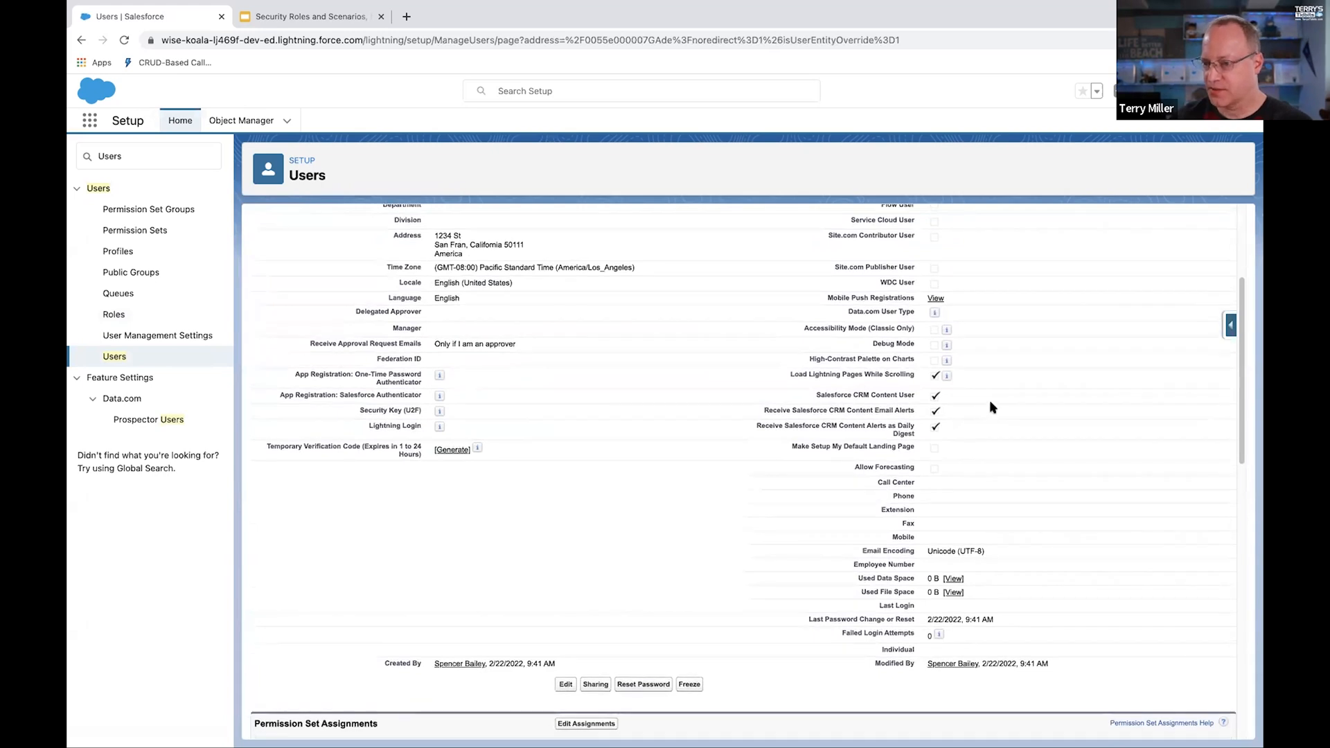
{"action": "scroll", "coordinate": [991, 397], "scroll_direction": "up", "scroll_amount": 1}
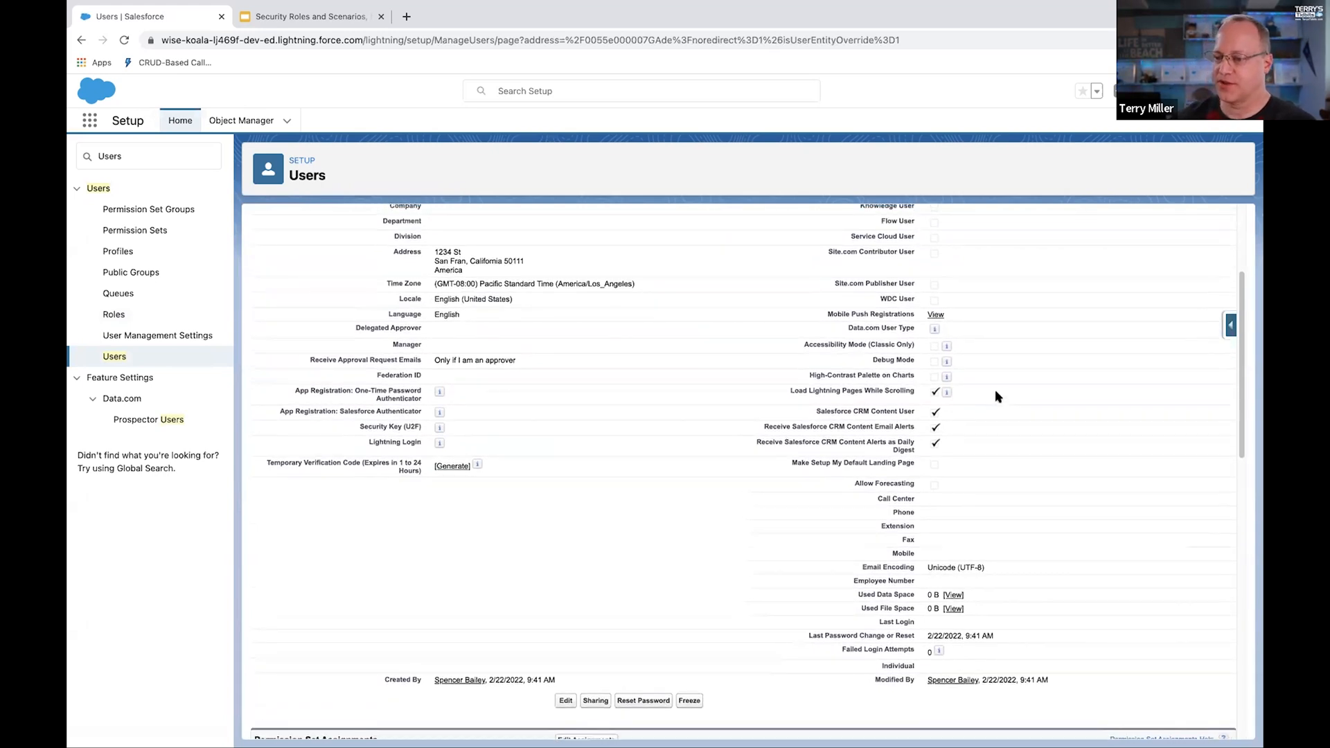
{"action": "scroll", "coordinate": [996, 385], "scroll_direction": "up", "scroll_amount": 2}
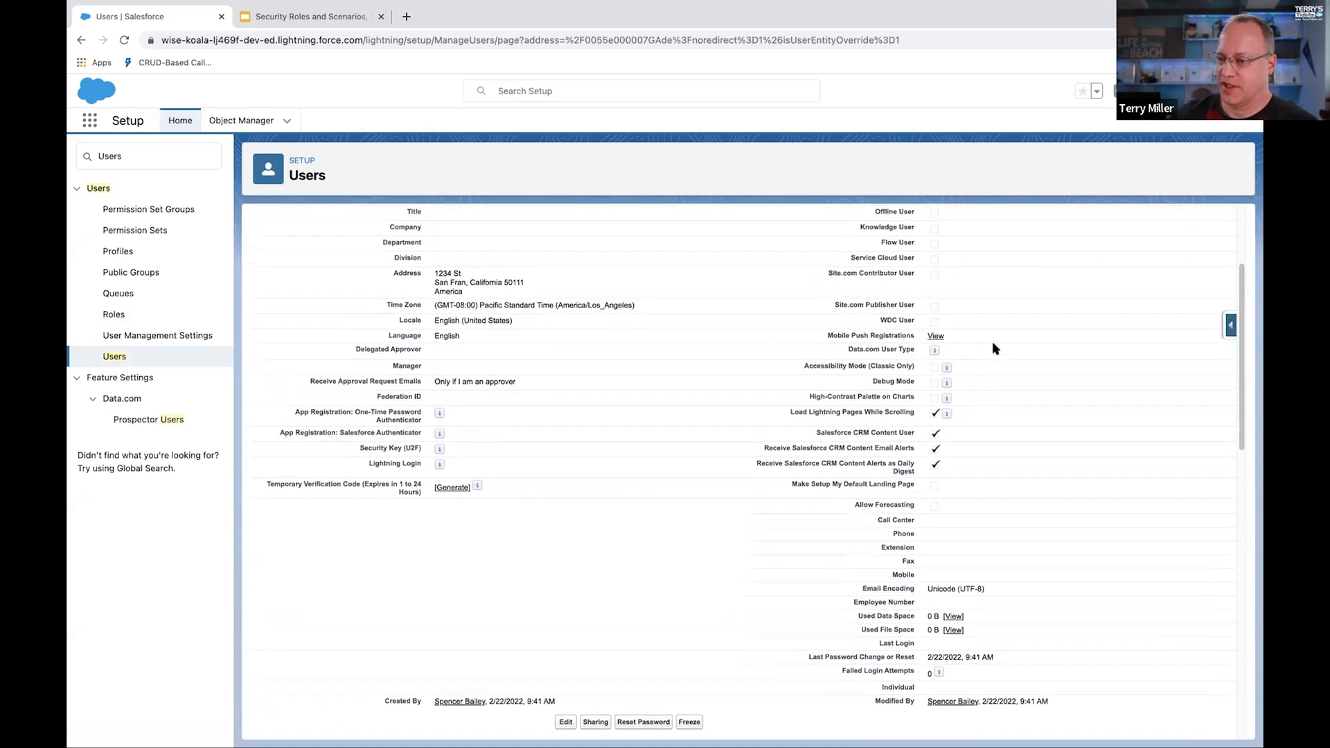
Step: Open the new user's record for editing and set the role to Senior Application Developer
{"action": "scroll", "coordinate": [994, 354], "scroll_direction": "up", "scroll_amount": 5}
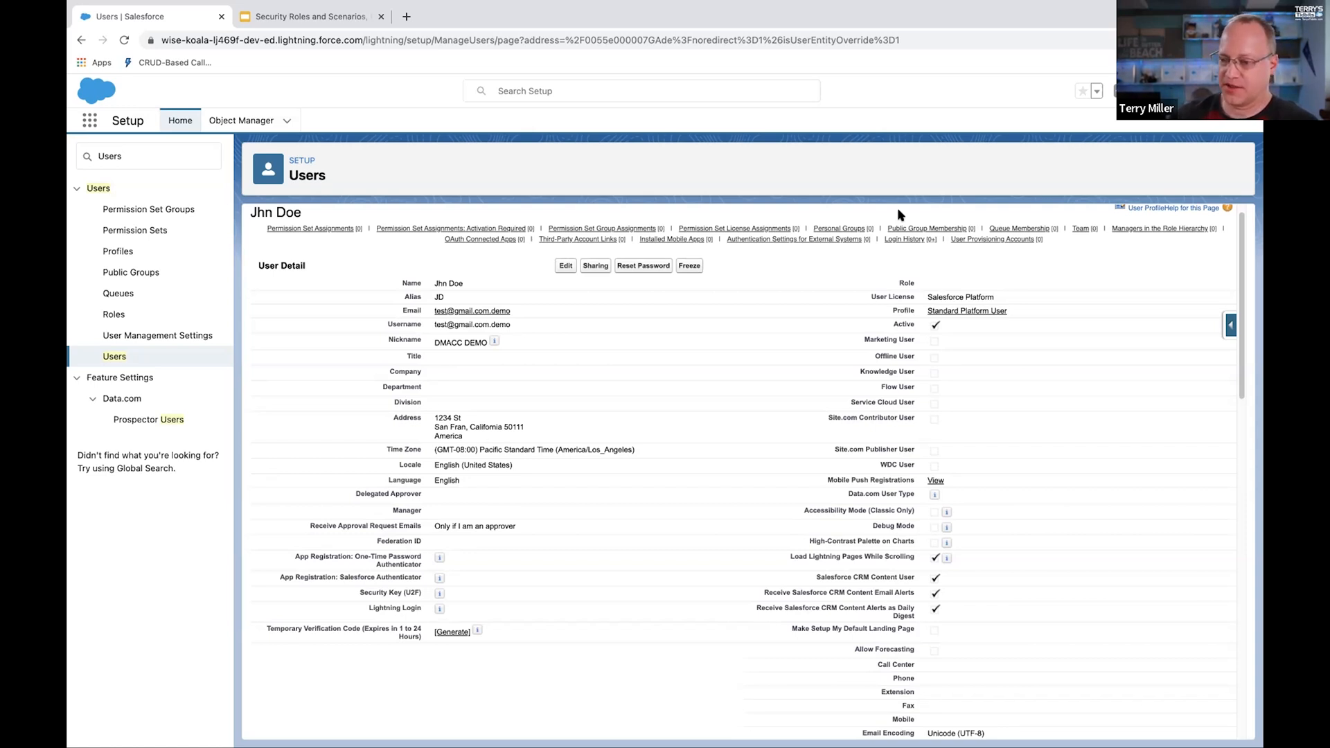
{"action": "mouse_move", "coordinate": [862, 230]}
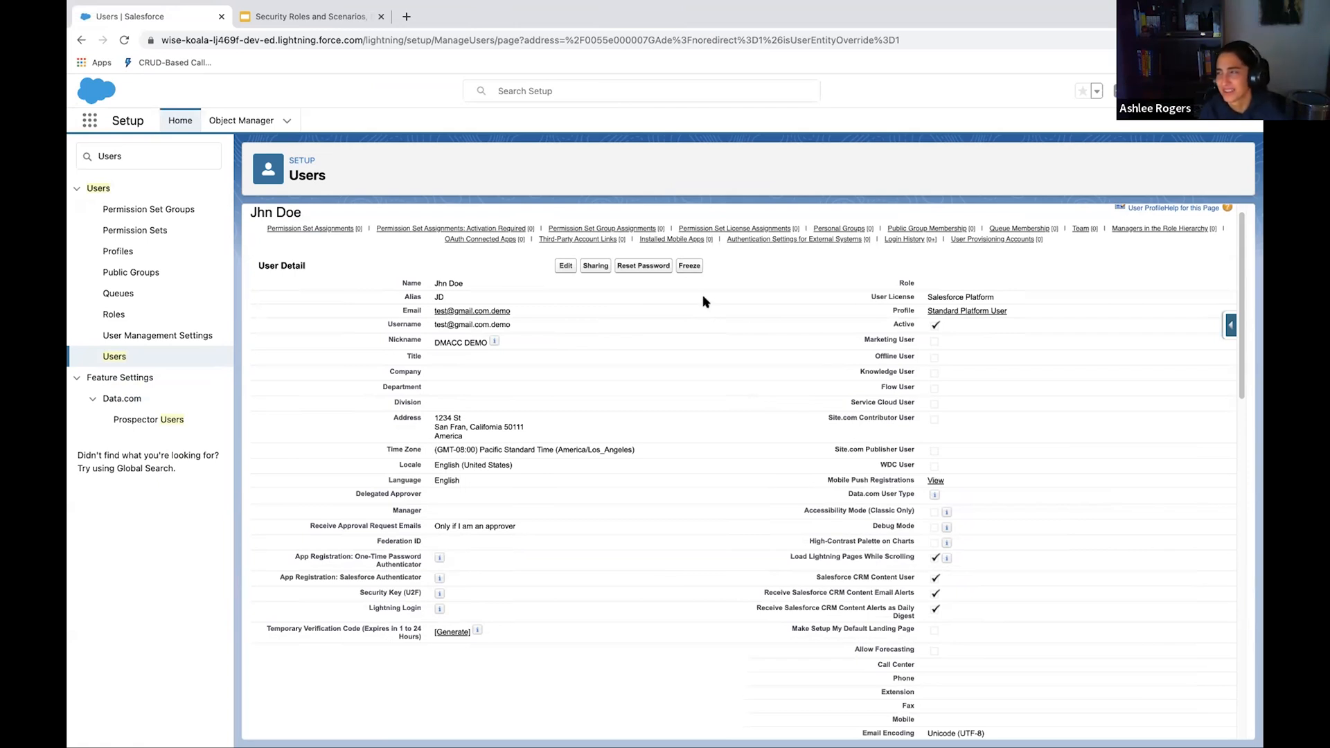
{"action": "mouse_move", "coordinate": [659, 247]}
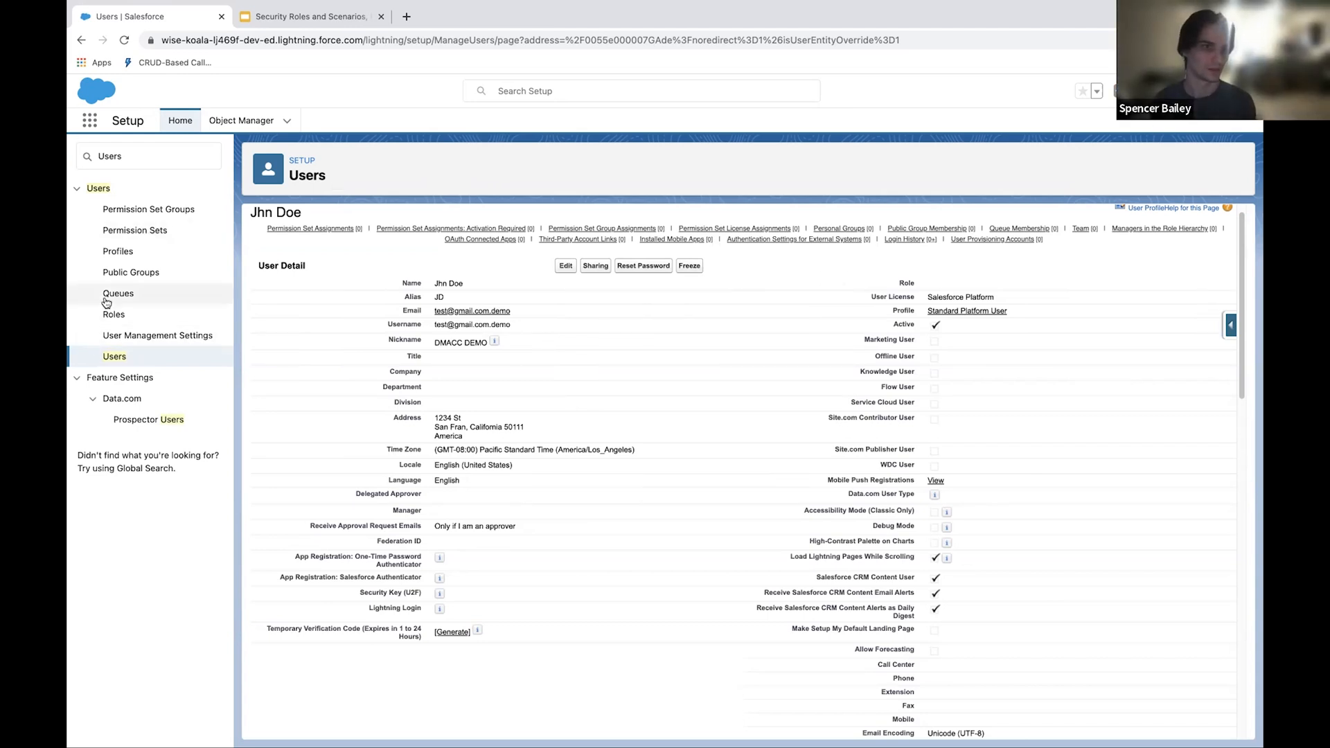
{"action": "left_click", "coordinate": [563, 267]}
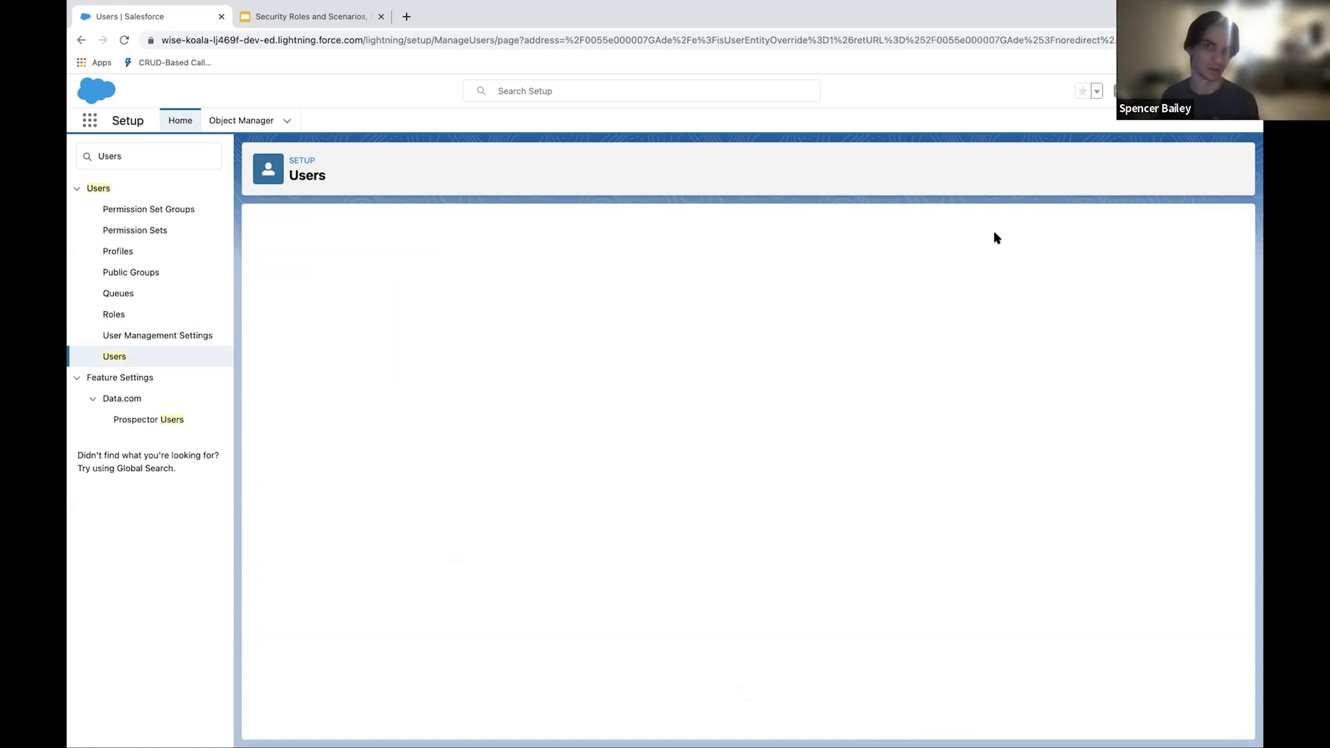
{"action": "left_click", "coordinate": [967, 302]}
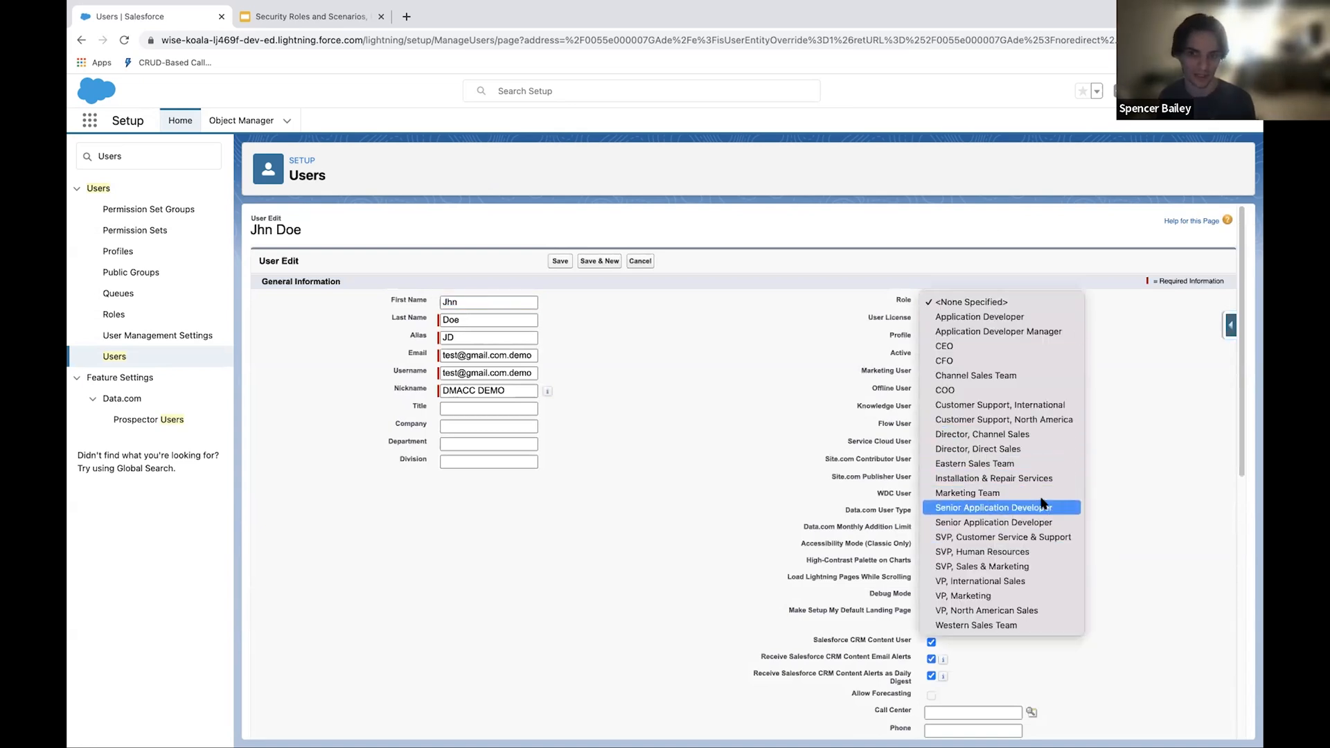
{"action": "left_click", "coordinate": [1059, 512]}
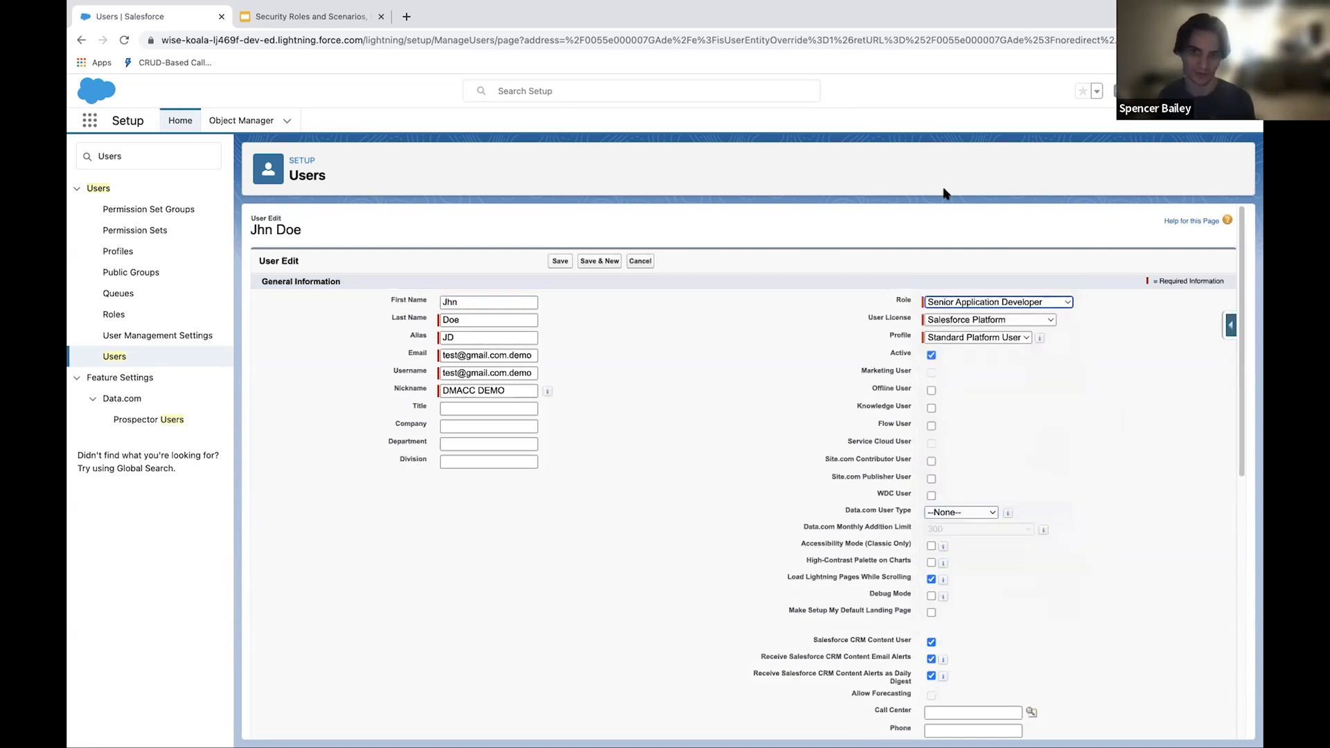
{"action": "scroll", "coordinate": [825, 400], "scroll_direction": "down", "scroll_amount": 10}
{"action": "scroll", "coordinate": [330, 386], "scroll_direction": "up", "scroll_amount": 10}
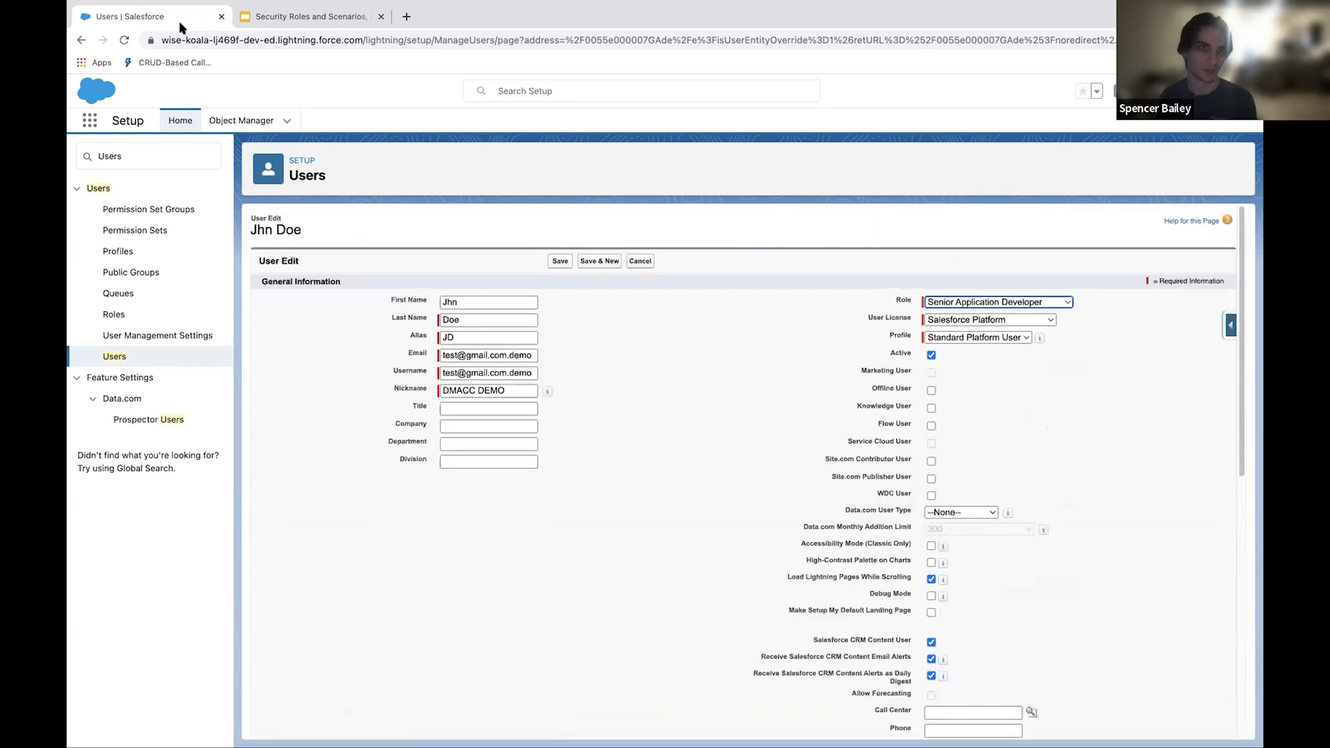
Step: Check the scenario slide in Google Slides, return to Salesforce and set the user's role to Application Developer Manager
{"action": "left_click", "coordinate": [291, 19]}
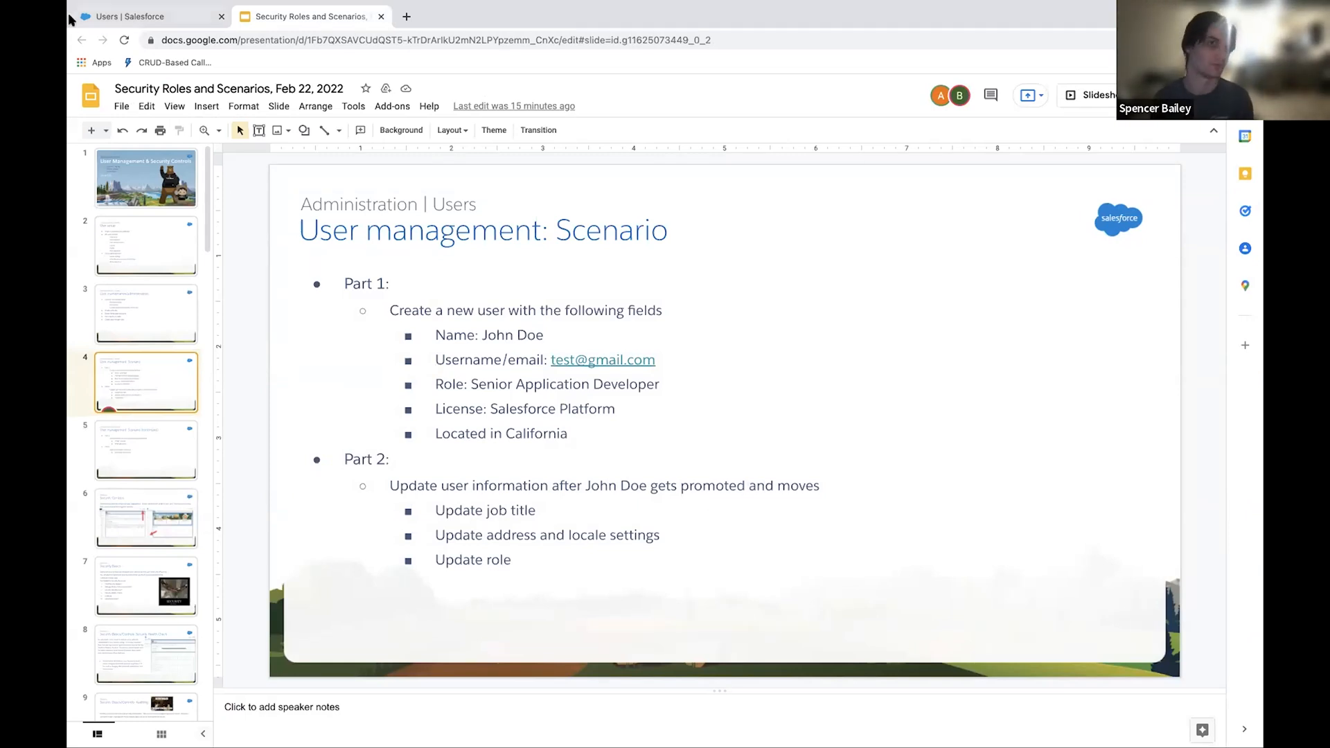
{"action": "key", "text": "ctrl+shift+Tab"}
{"action": "left_click", "coordinate": [1005, 310]}
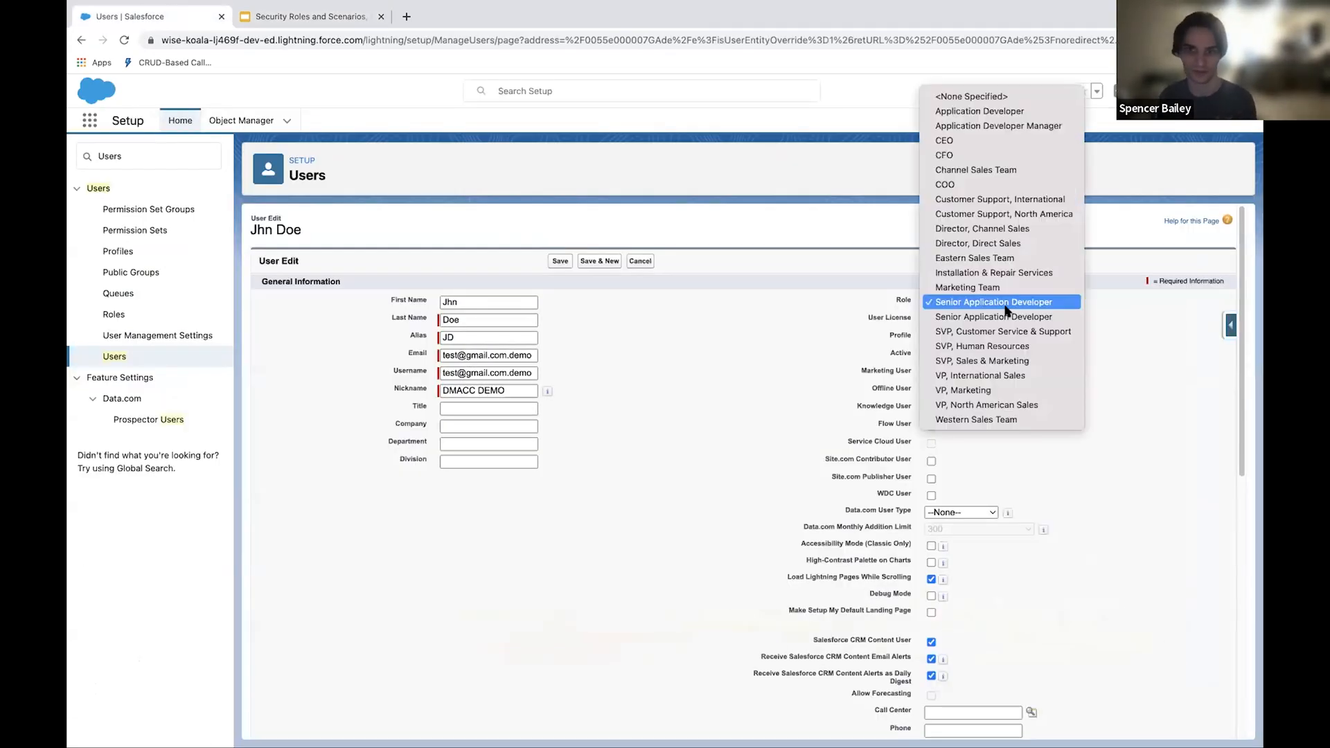
{"action": "left_click", "coordinate": [1035, 127]}
{"action": "scroll", "coordinate": [694, 398], "scroll_direction": "down", "scroll_amount": 7}
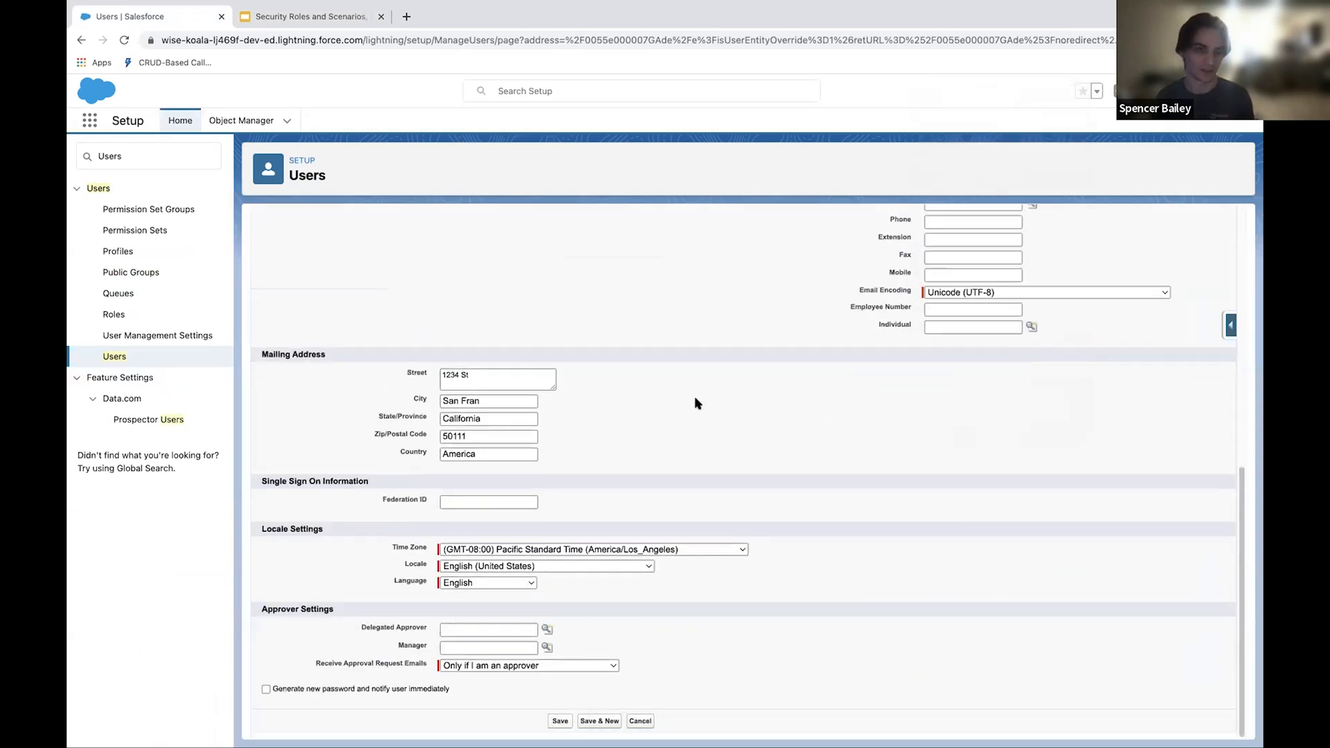
{"action": "scroll", "coordinate": [676, 351], "scroll_direction": "up", "scroll_amount": 10}
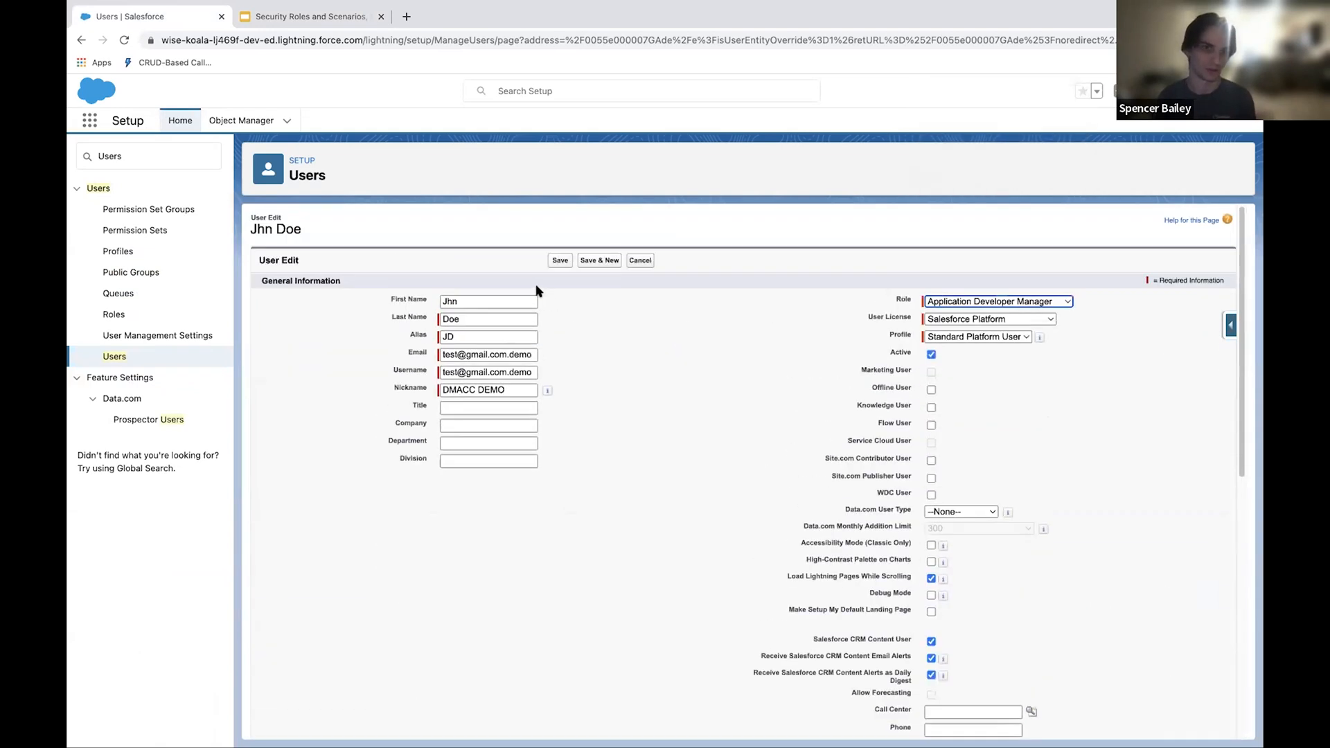
Step: Change the State/Province in the user's mailing address to Iowa
{"action": "scroll", "coordinate": [567, 416], "scroll_direction": "down", "scroll_amount": 8}
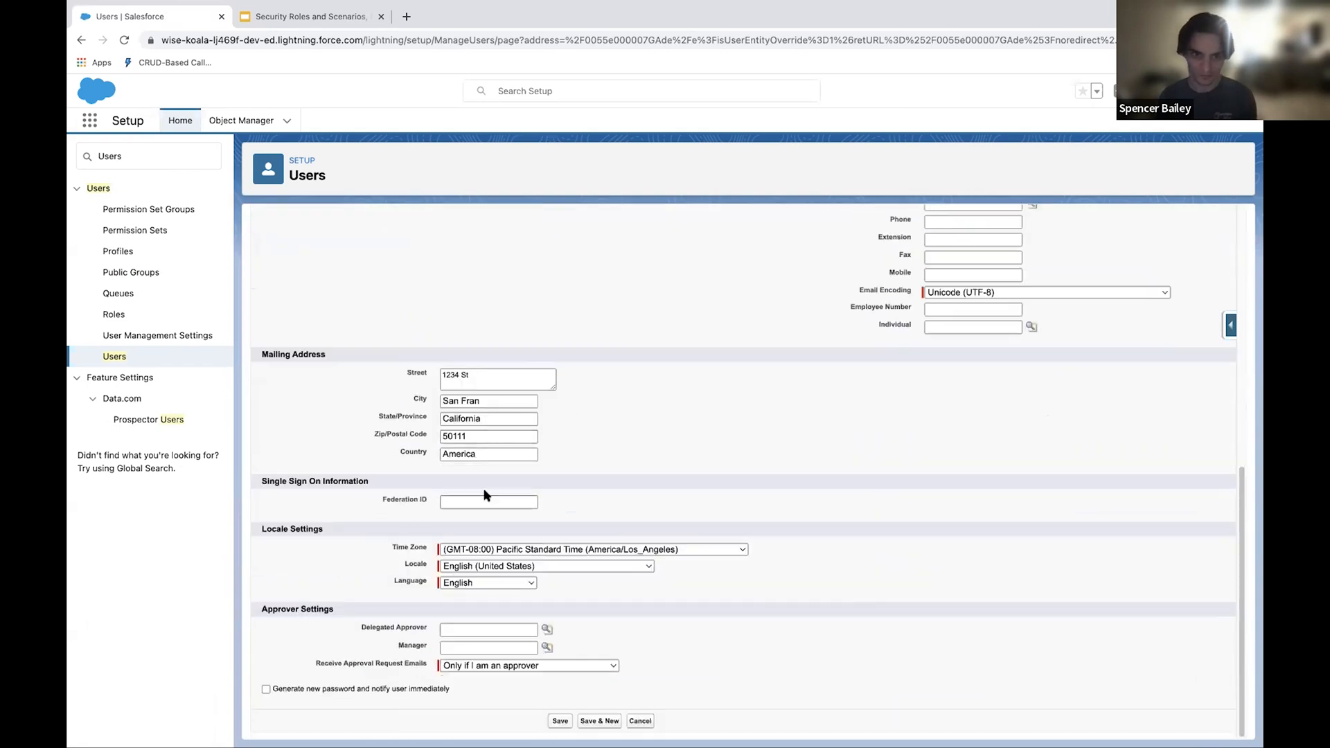
{"action": "double_click", "coordinate": [492, 424]}
{"action": "type", "text": "Iowa"}
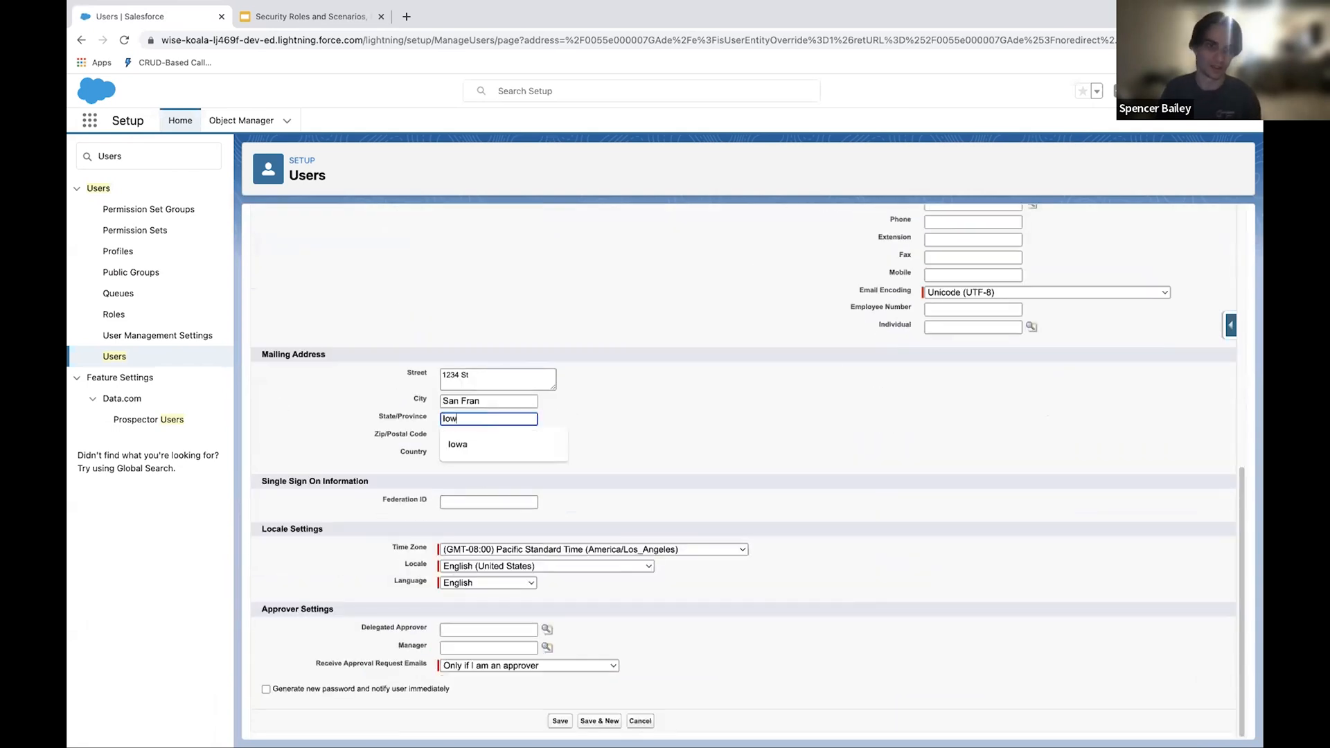
{"action": "key", "text": "Tab"}
Step: Set the user's time zone to (GMT-06:00) Central Standard Time (America/Managua) and try to save the record
{"action": "left_click", "coordinate": [692, 549]}
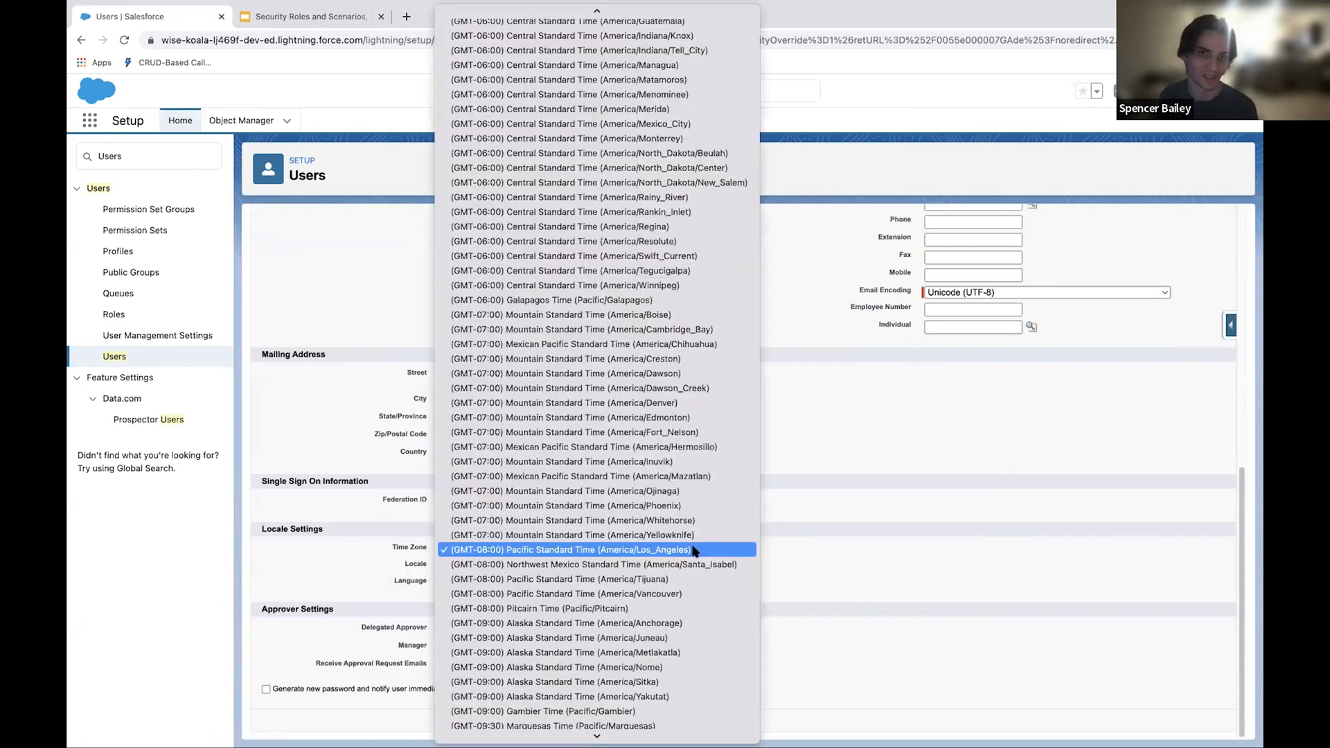
{"action": "scroll", "coordinate": [648, 273], "scroll_direction": "up", "scroll_amount": 2}
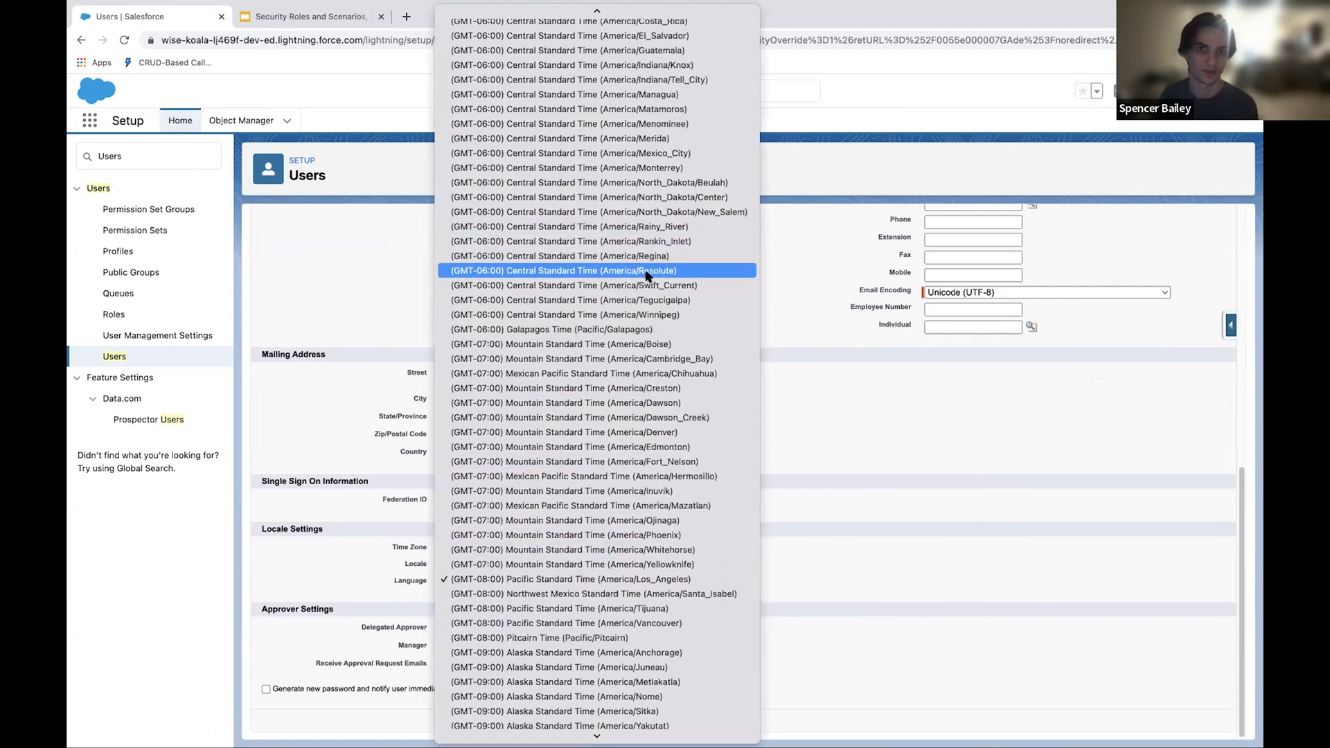
{"action": "scroll", "coordinate": [653, 225], "scroll_direction": "up", "scroll_amount": 1}
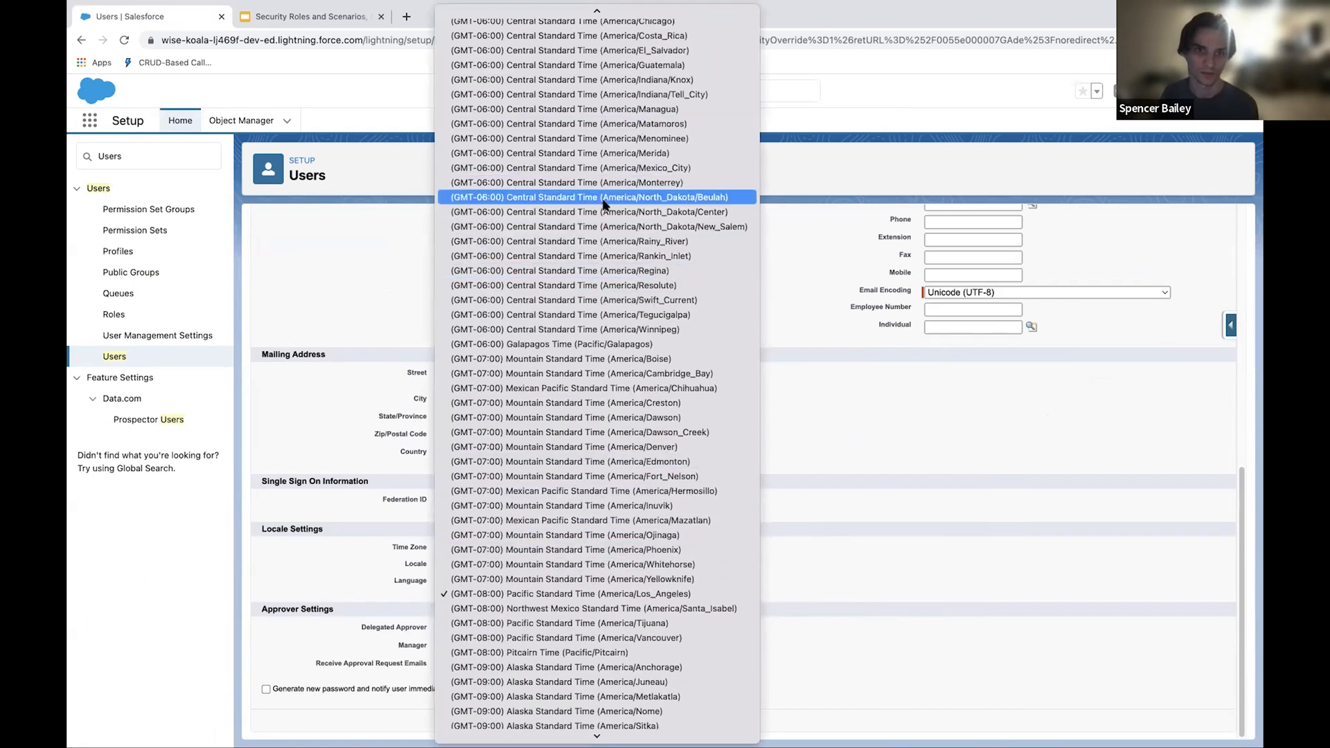
{"action": "left_click", "coordinate": [626, 110]}
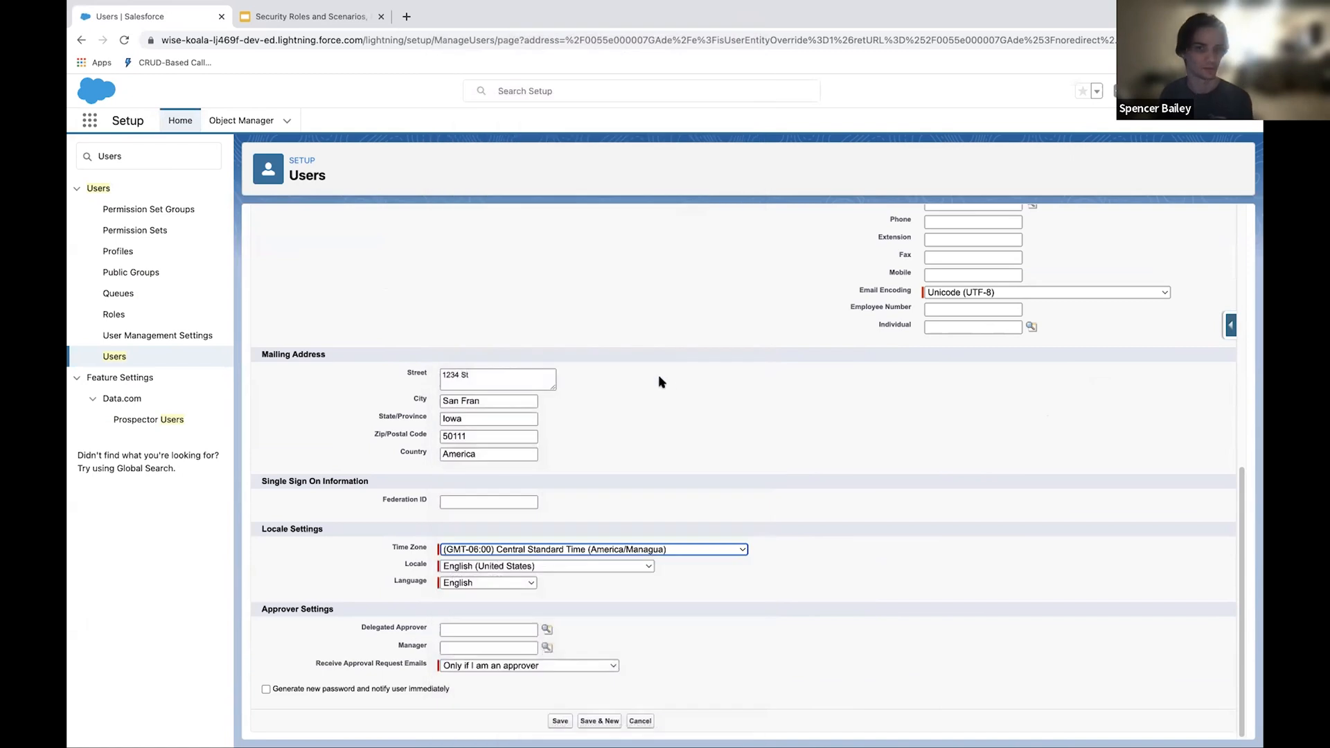
{"action": "left_click", "coordinate": [561, 723]}
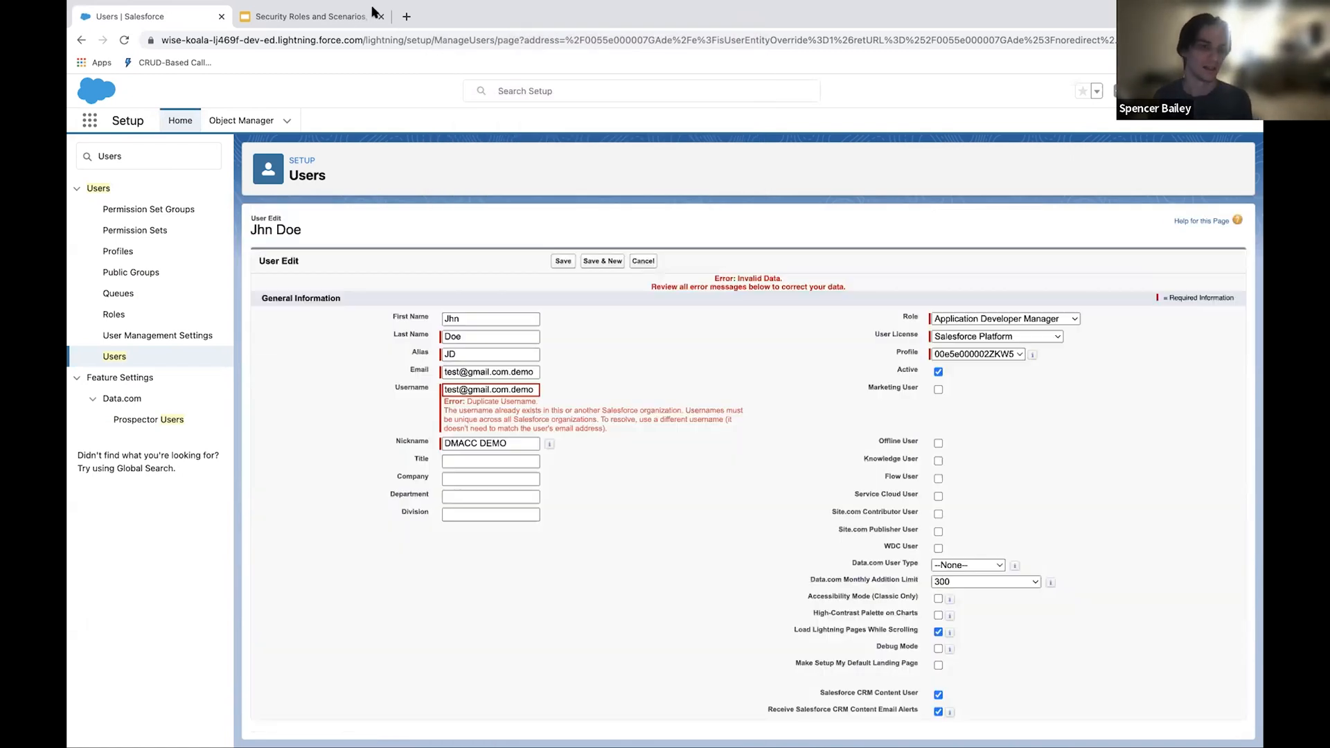
Step: Append 1 to the username, try to save the user again, and cancel the edit
{"action": "scroll", "coordinate": [696, 492], "scroll_direction": "down", "scroll_amount": 1}
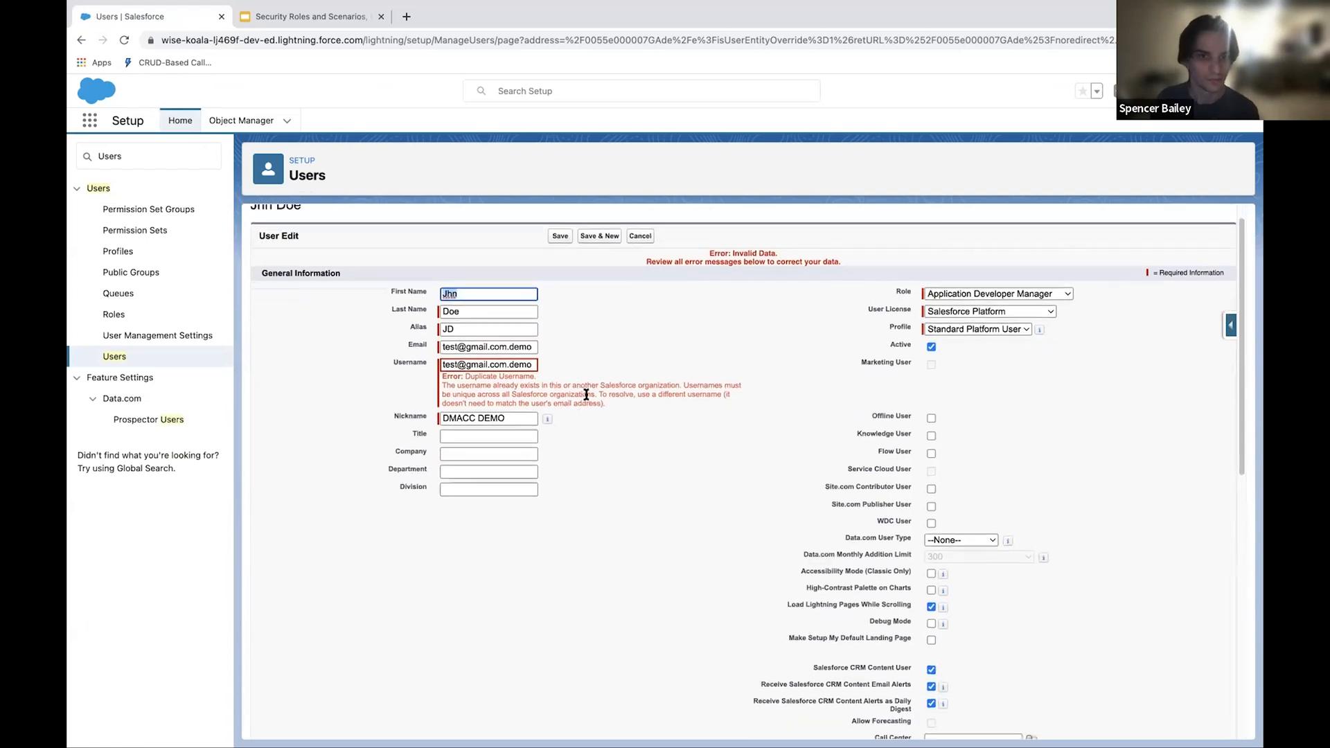
{"action": "left_click", "coordinate": [531, 363]}
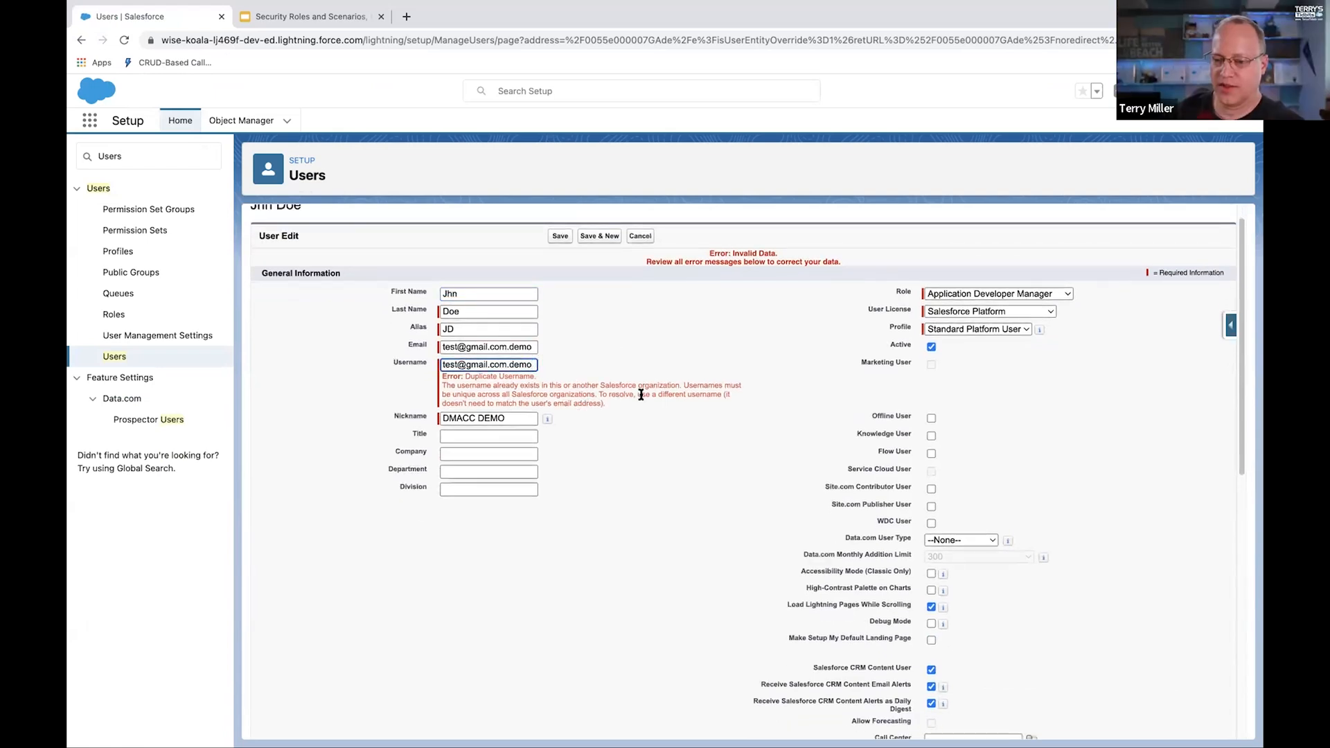
{"action": "type", "text": "1"}
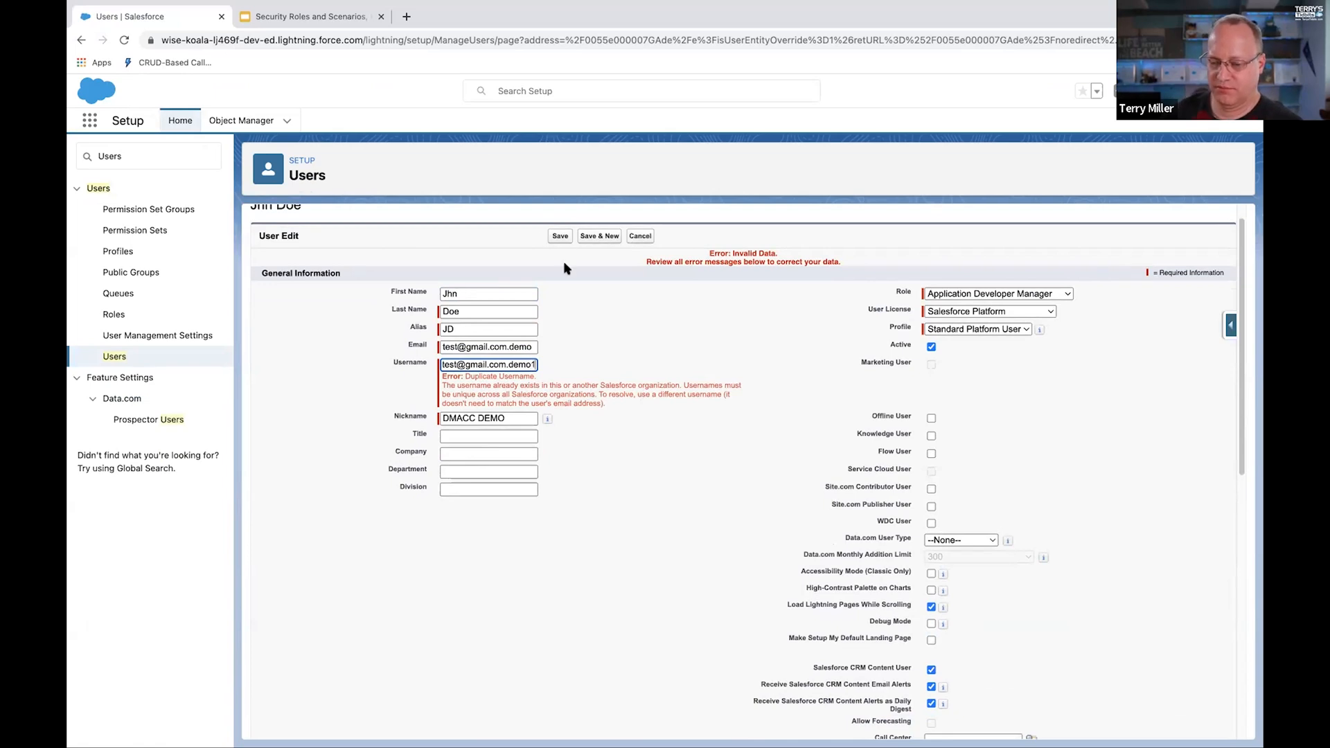
{"action": "left_click", "coordinate": [559, 236]}
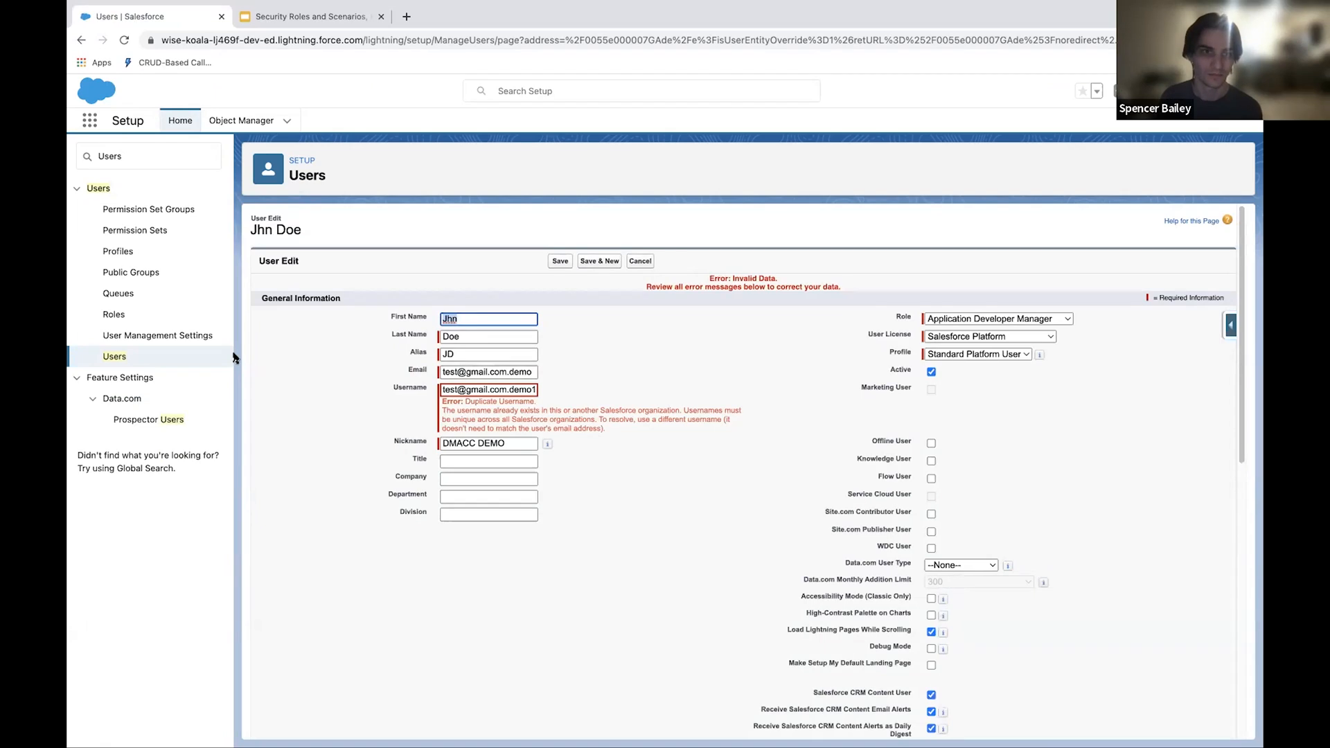
{"action": "left_click", "coordinate": [636, 264]}
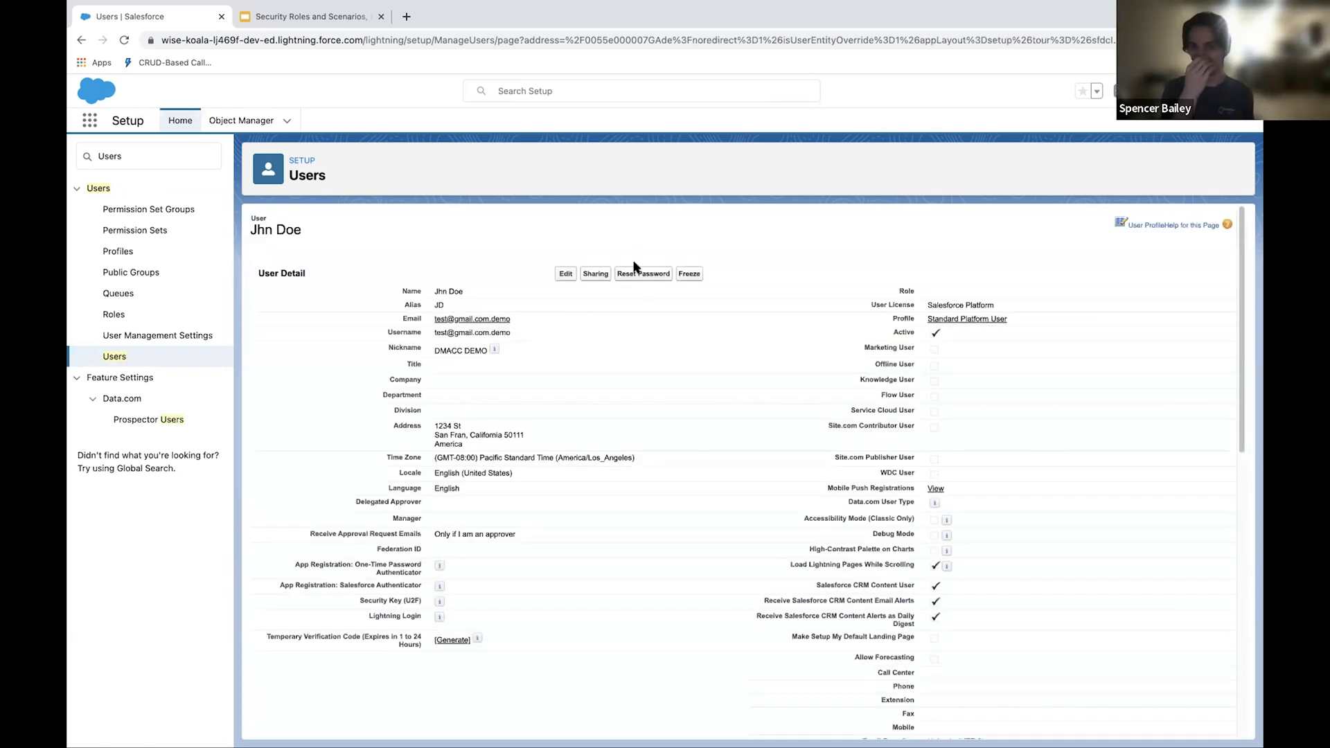
Step: Following Part 3 on the next scenario slide, freeze the user's account in Salesforce and reset the user's password
{"action": "left_click", "coordinate": [272, 26]}
{"action": "key", "text": "Down"}
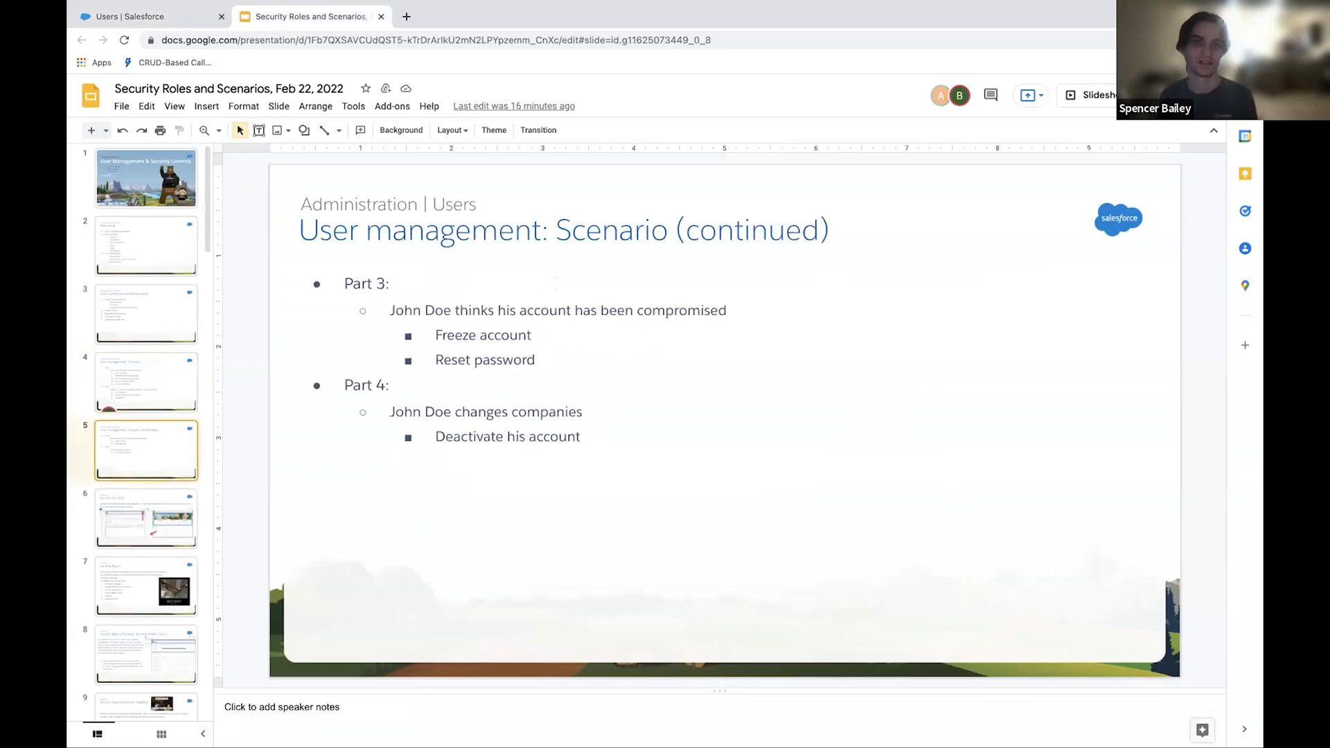
{"action": "left_click", "coordinate": [131, 18]}
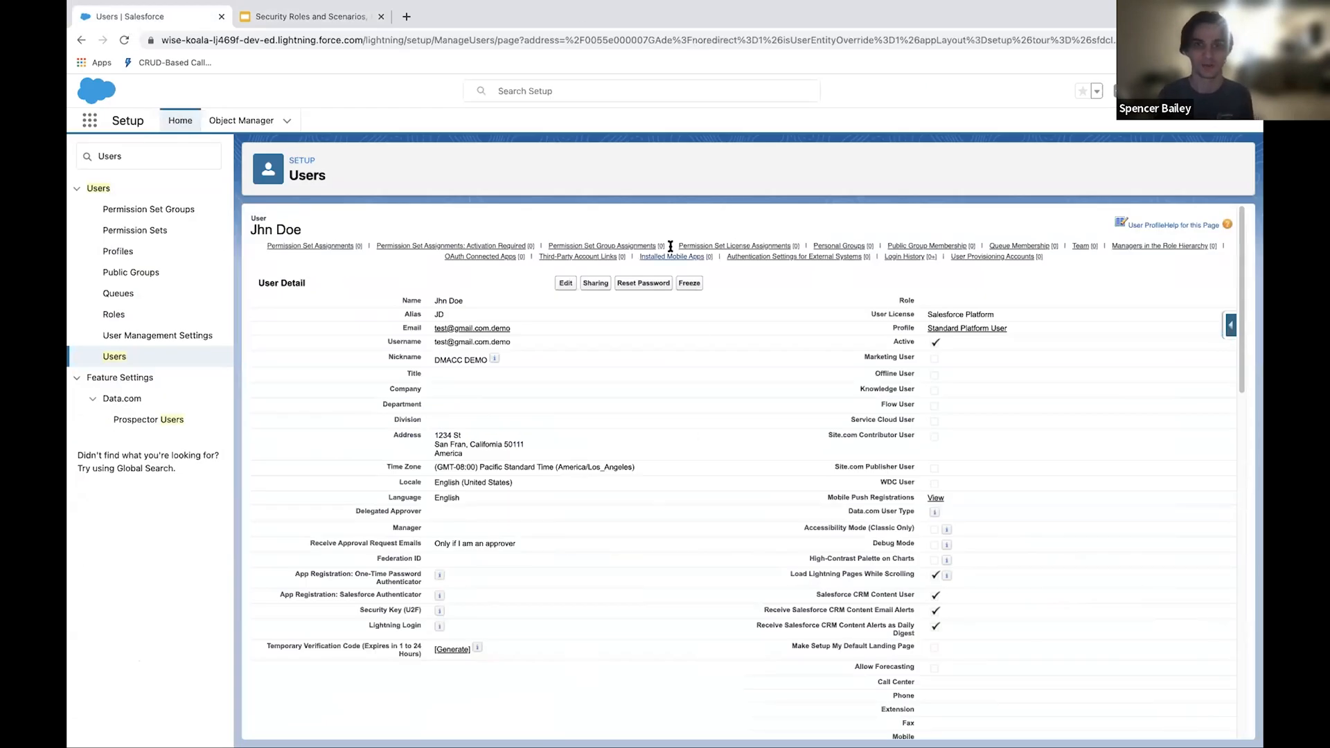
{"action": "left_click", "coordinate": [689, 282]}
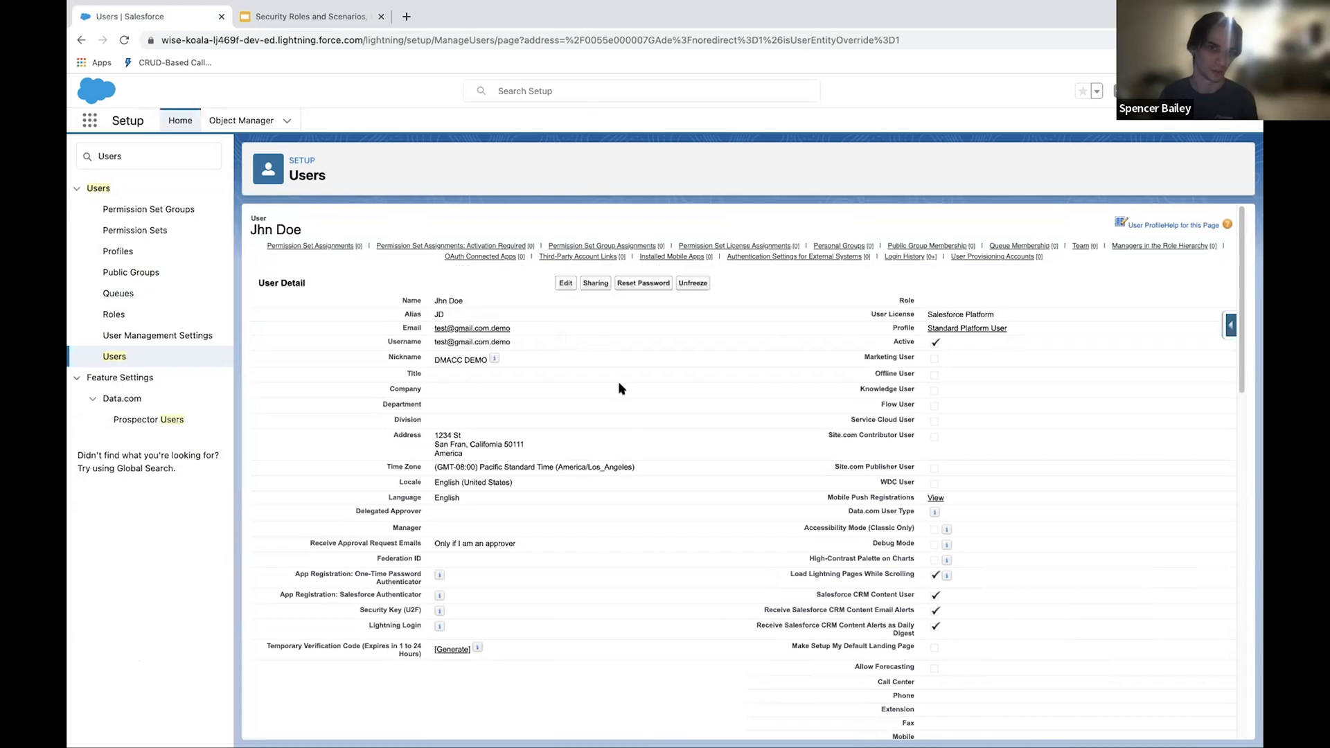
{"action": "left_click", "coordinate": [639, 284]}
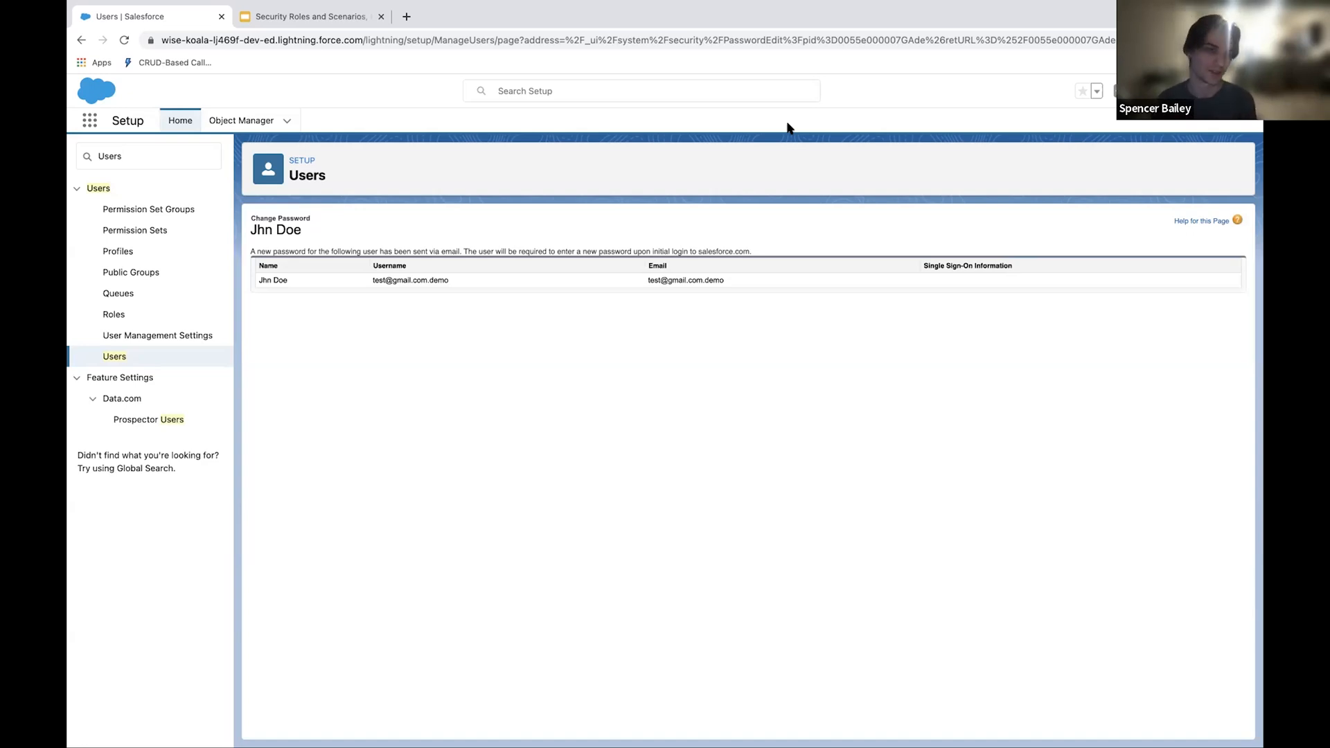
Step: Following Part 4 on the scenario slide, try to deactivate the user by clearing Active and saving, and cancel the edit
{"action": "left_click", "coordinate": [303, 19]}
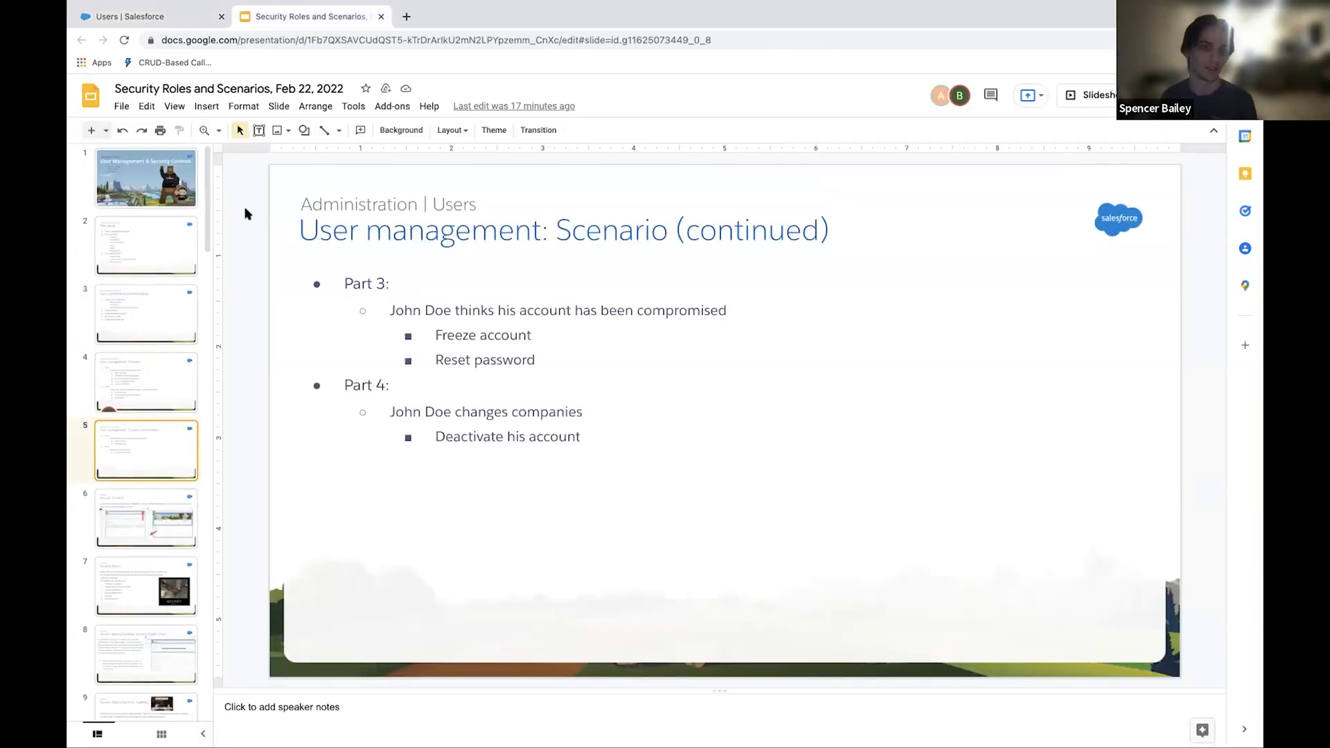
{"action": "left_click", "coordinate": [154, 22]}
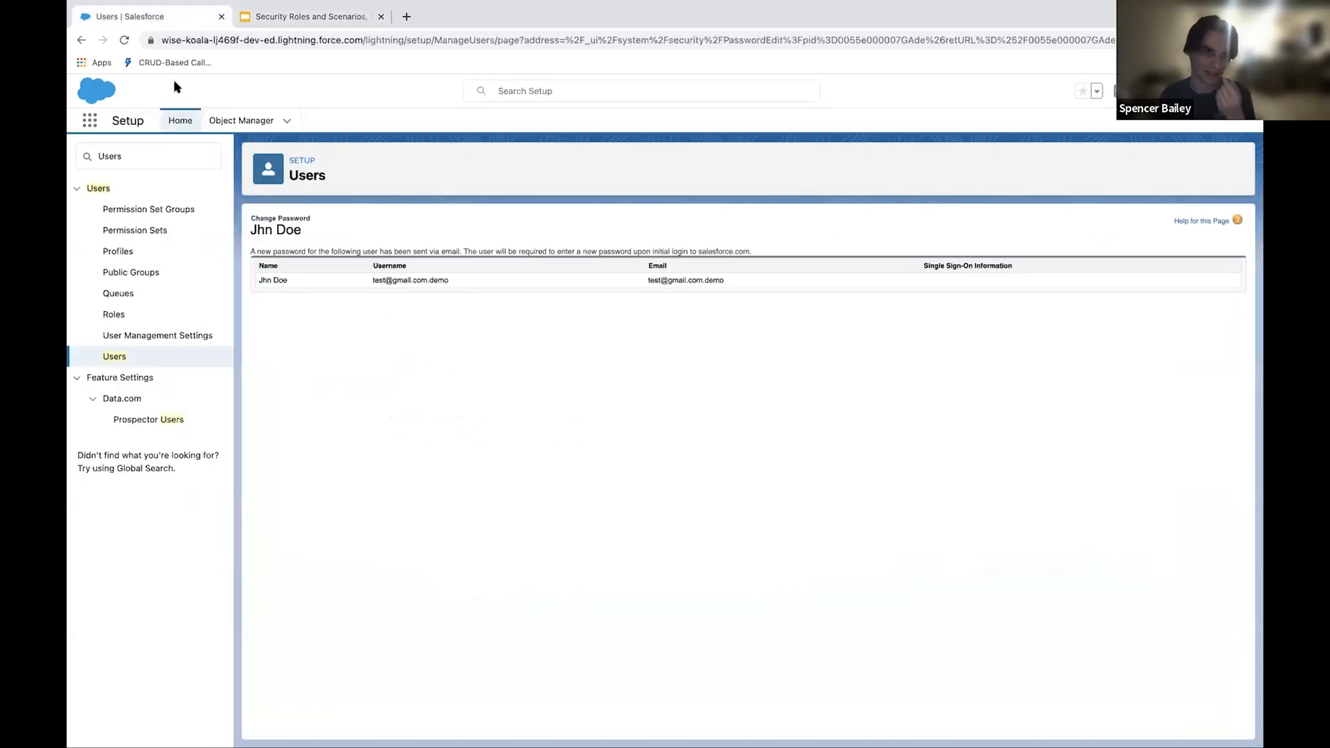
{"action": "left_click", "coordinate": [115, 356]}
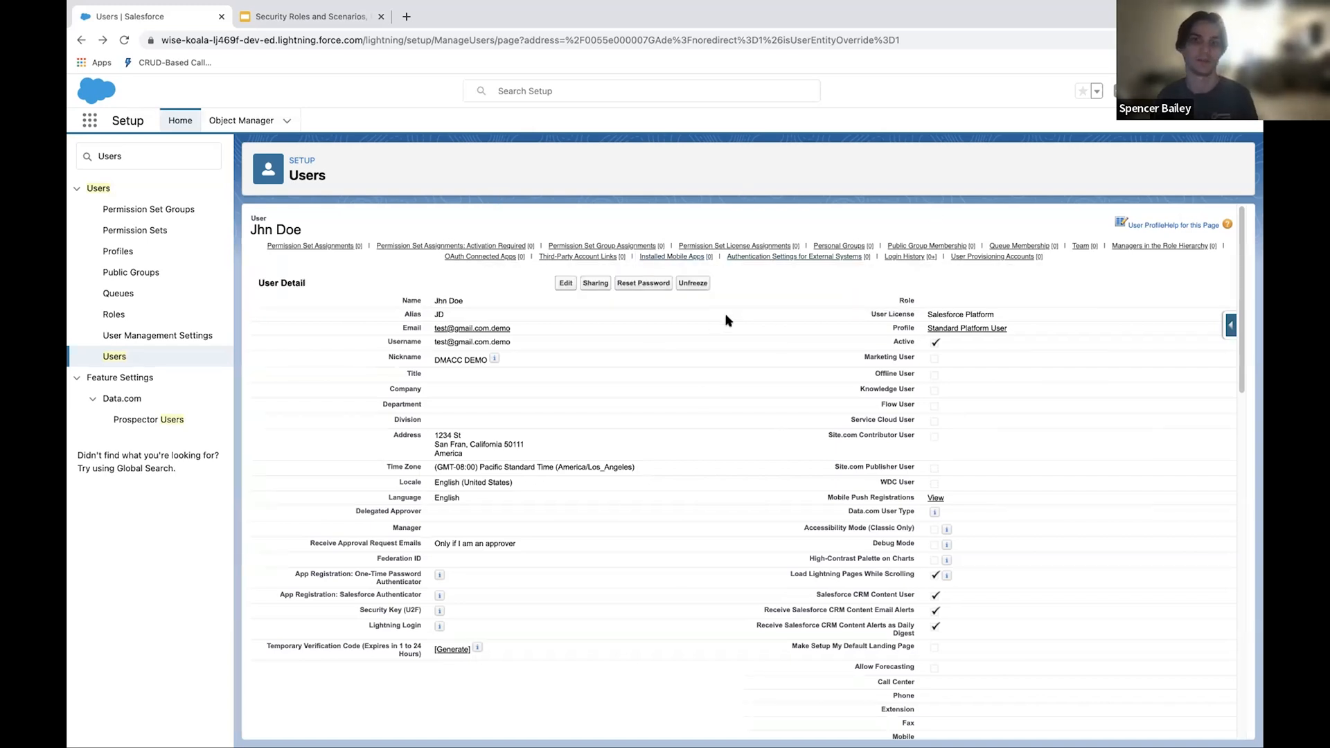
{"action": "left_click", "coordinate": [566, 284]}
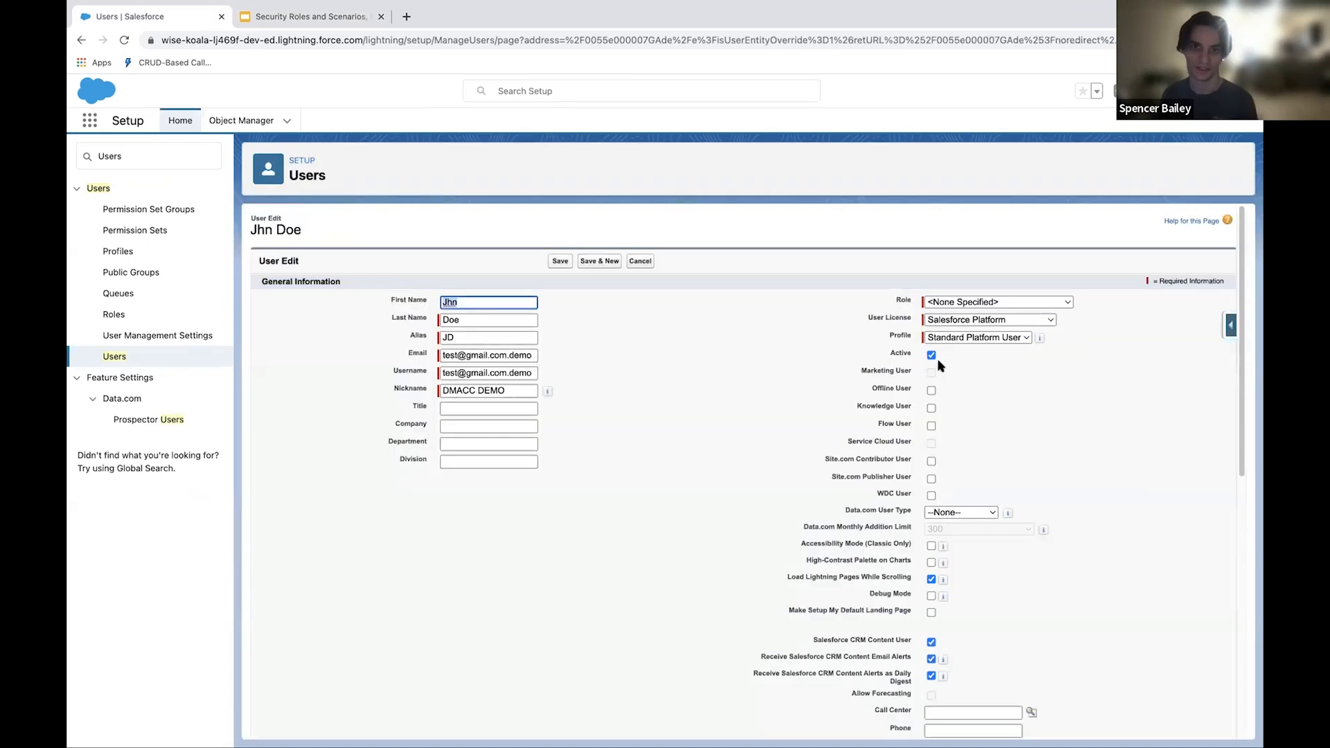
{"action": "left_click", "coordinate": [932, 355]}
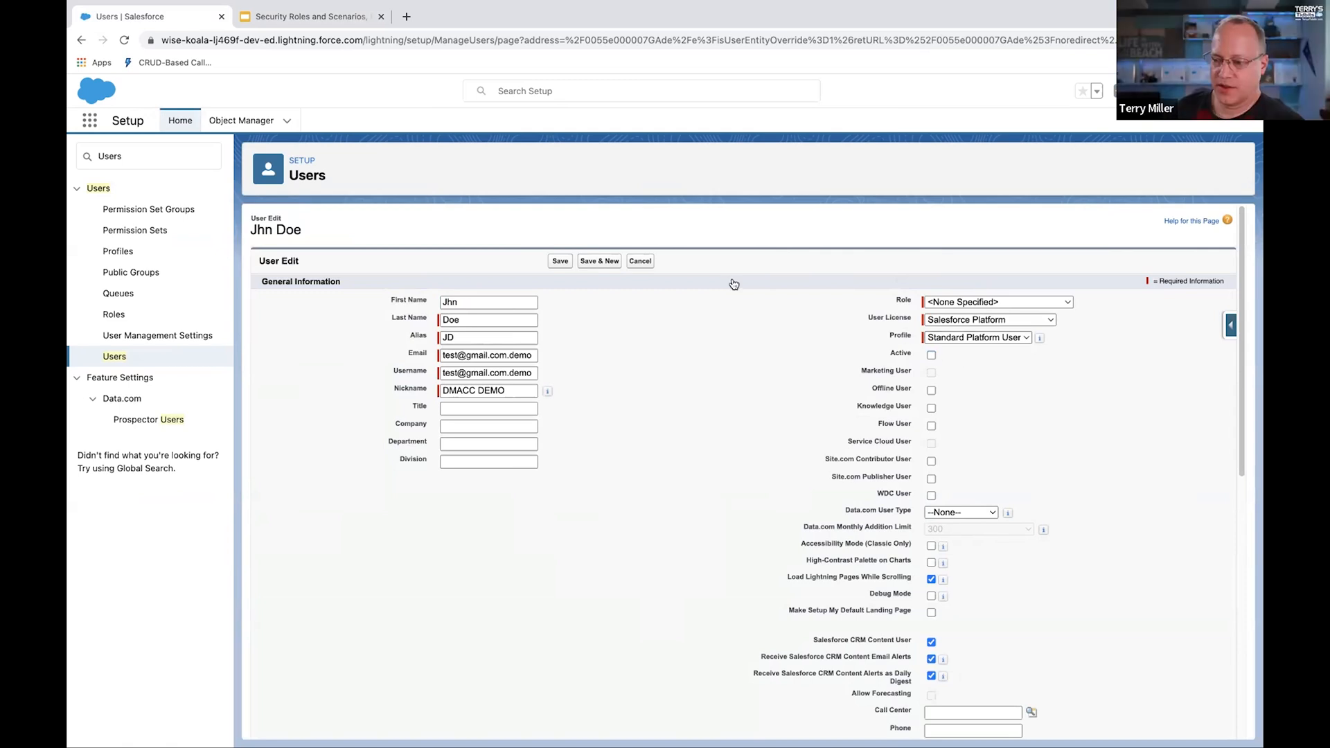
{"action": "left_click", "coordinate": [551, 260]}
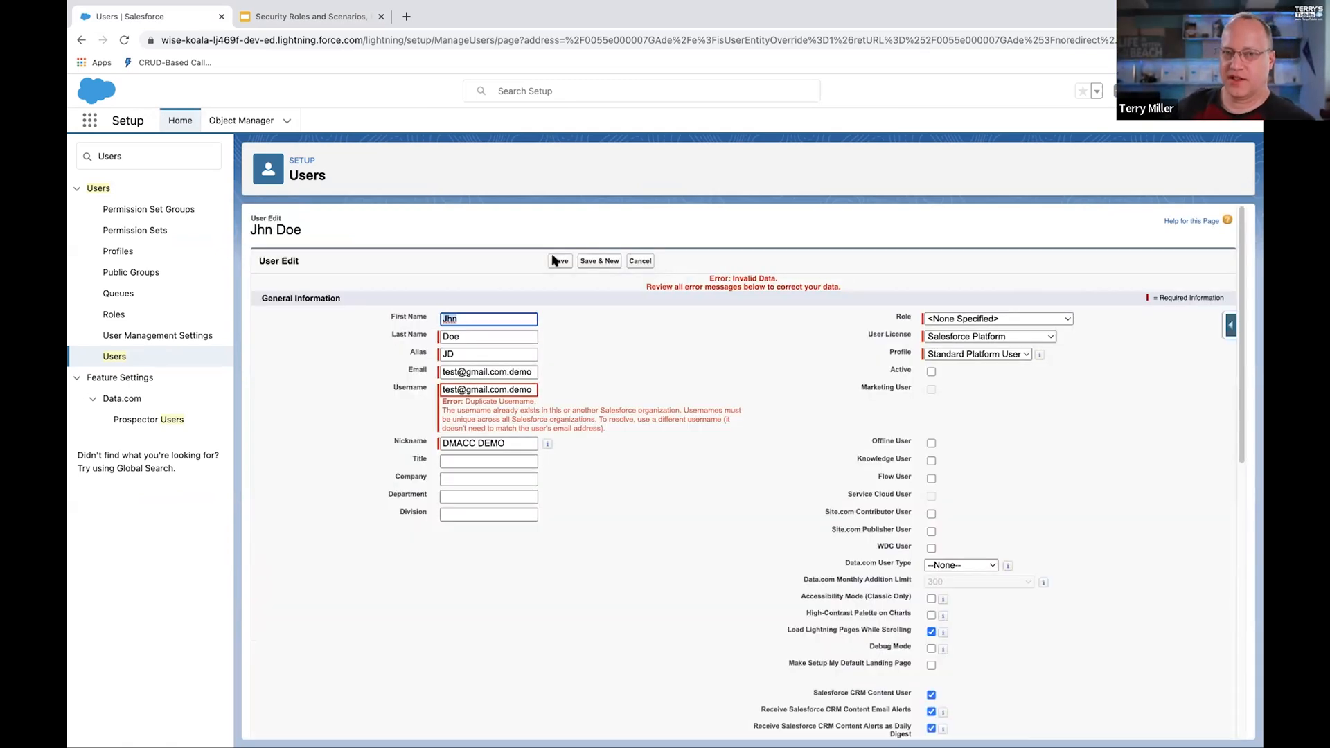
{"action": "left_click", "coordinate": [644, 262]}
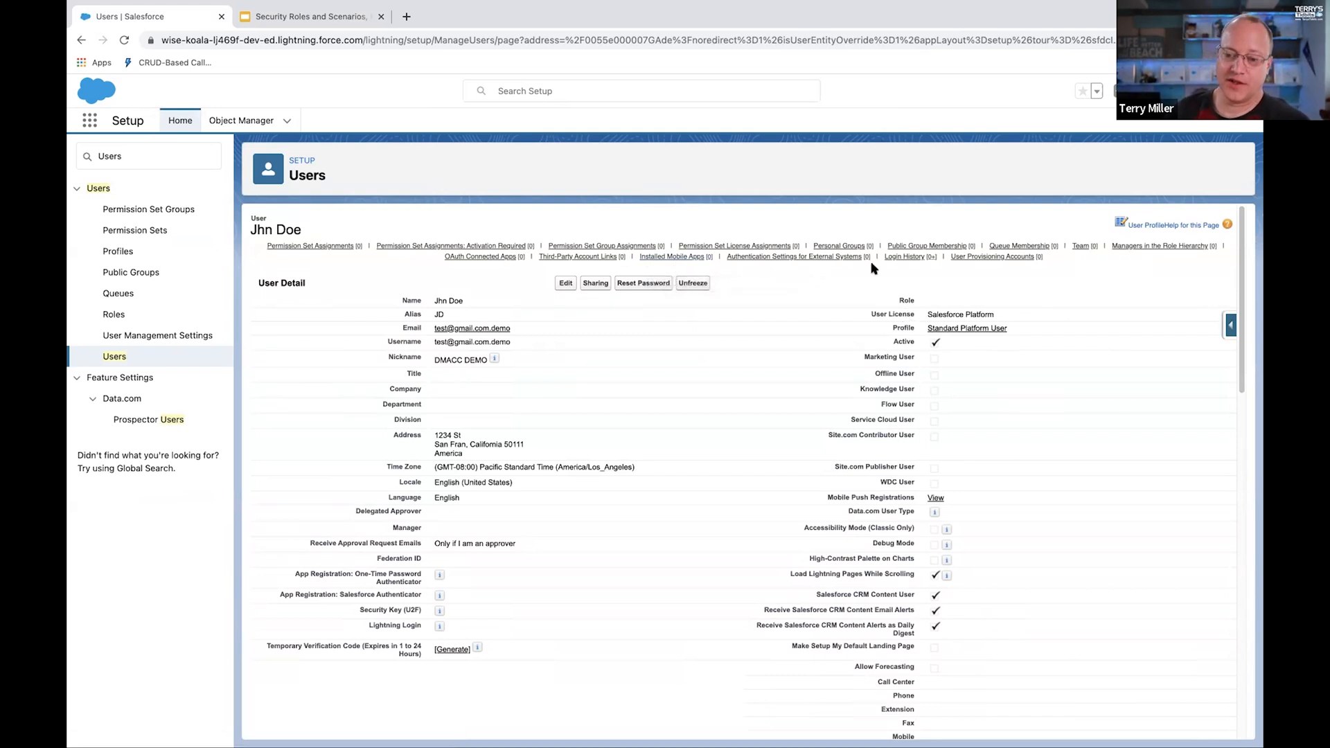
Step: Switch back to the continued user management scenario slide in Google Slides
{"action": "mouse_move", "coordinate": [841, 259]}
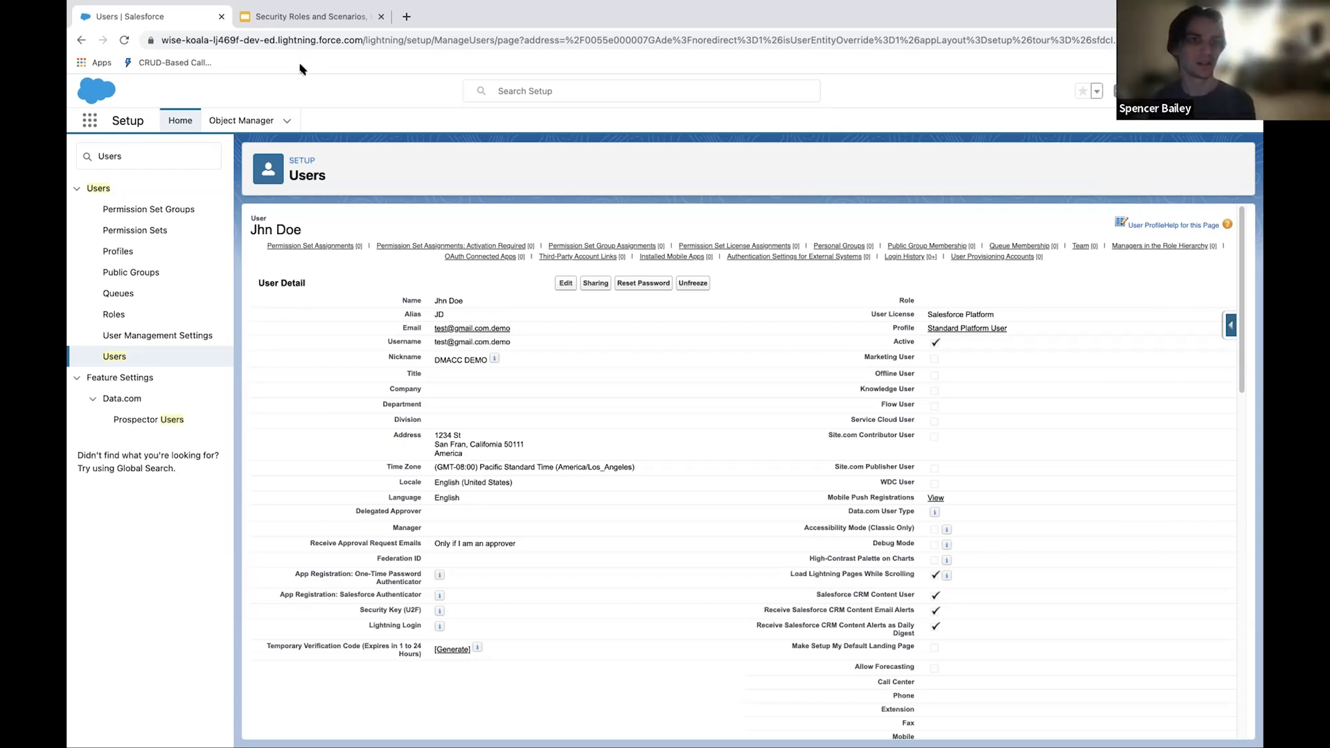
{"action": "left_click", "coordinate": [330, 21]}
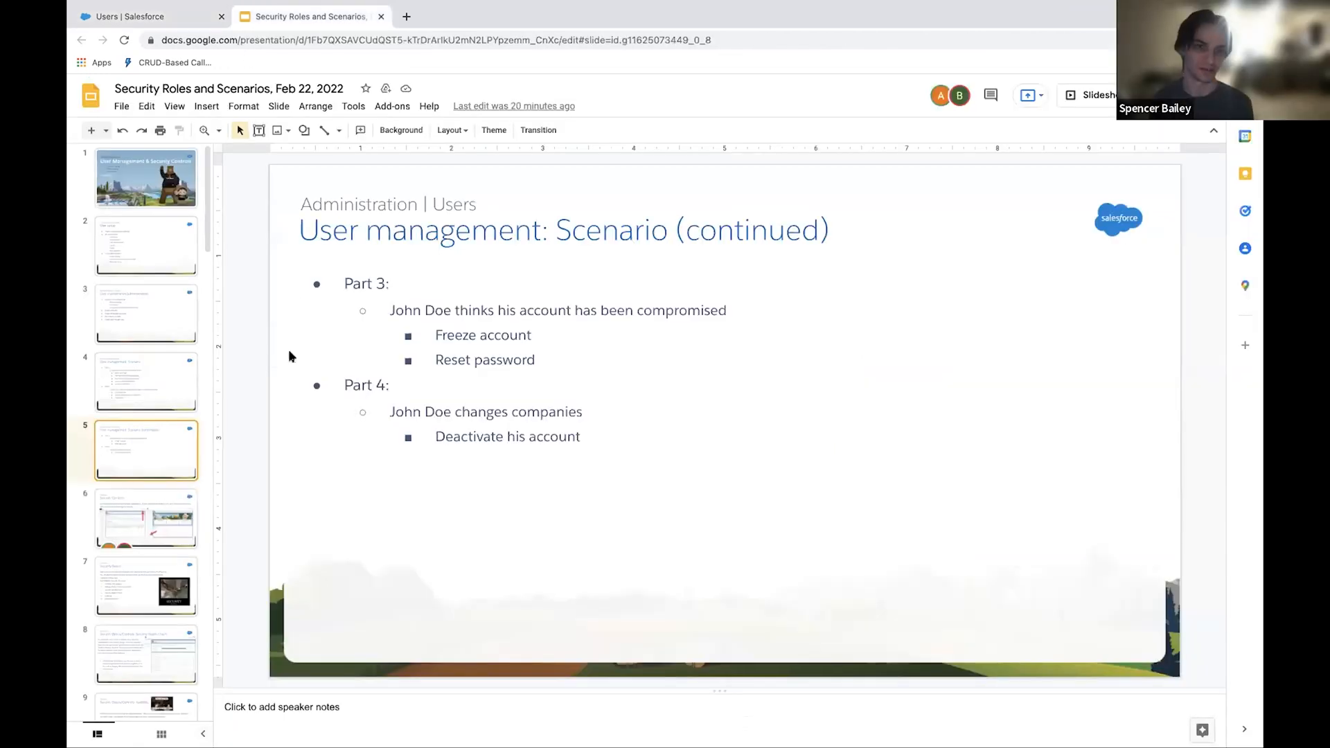
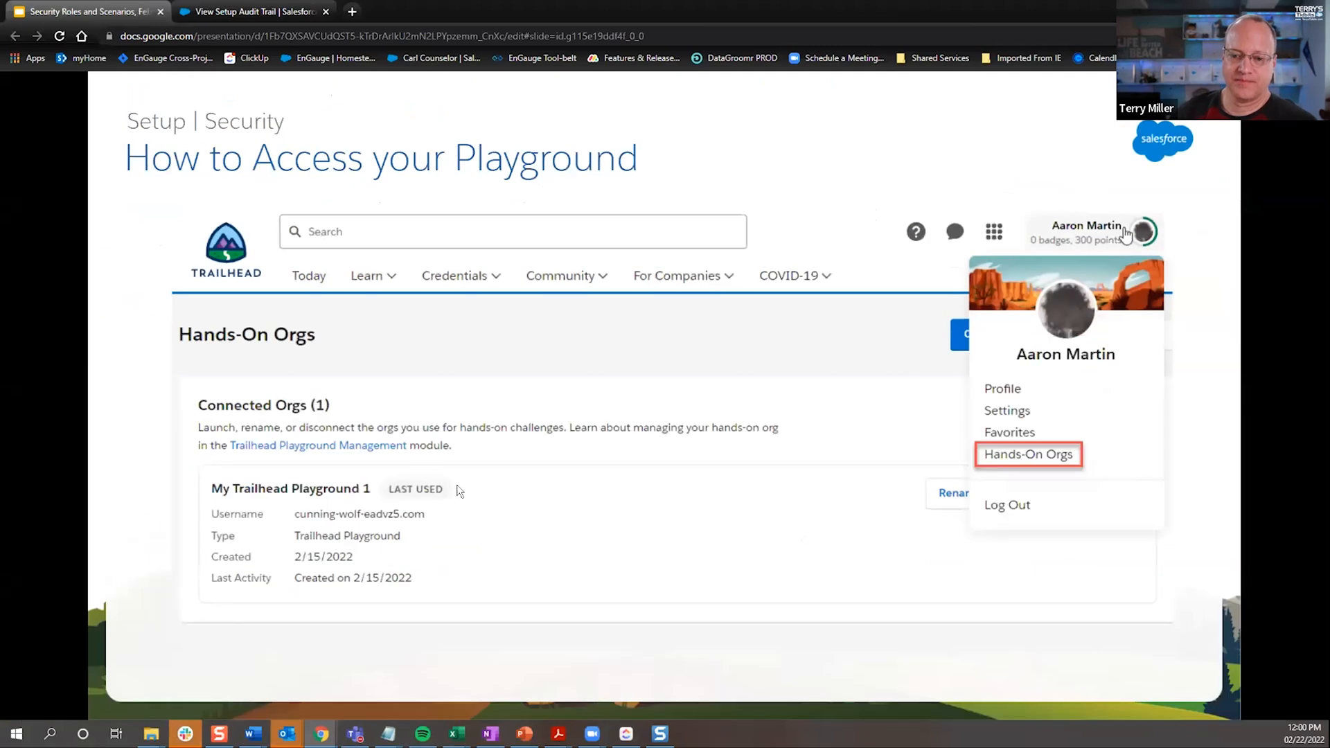
{"action": "key", "text": "Escape"}
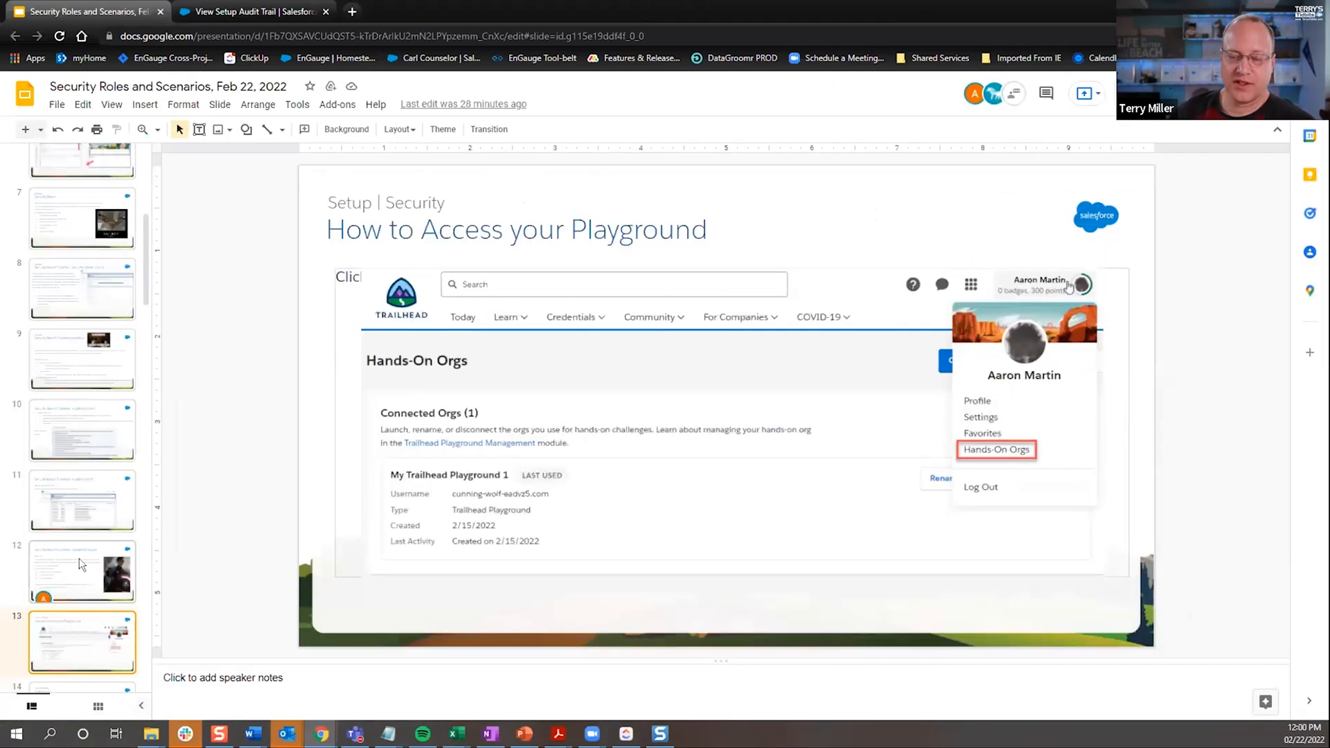
{"action": "left_click", "coordinate": [43, 589]}
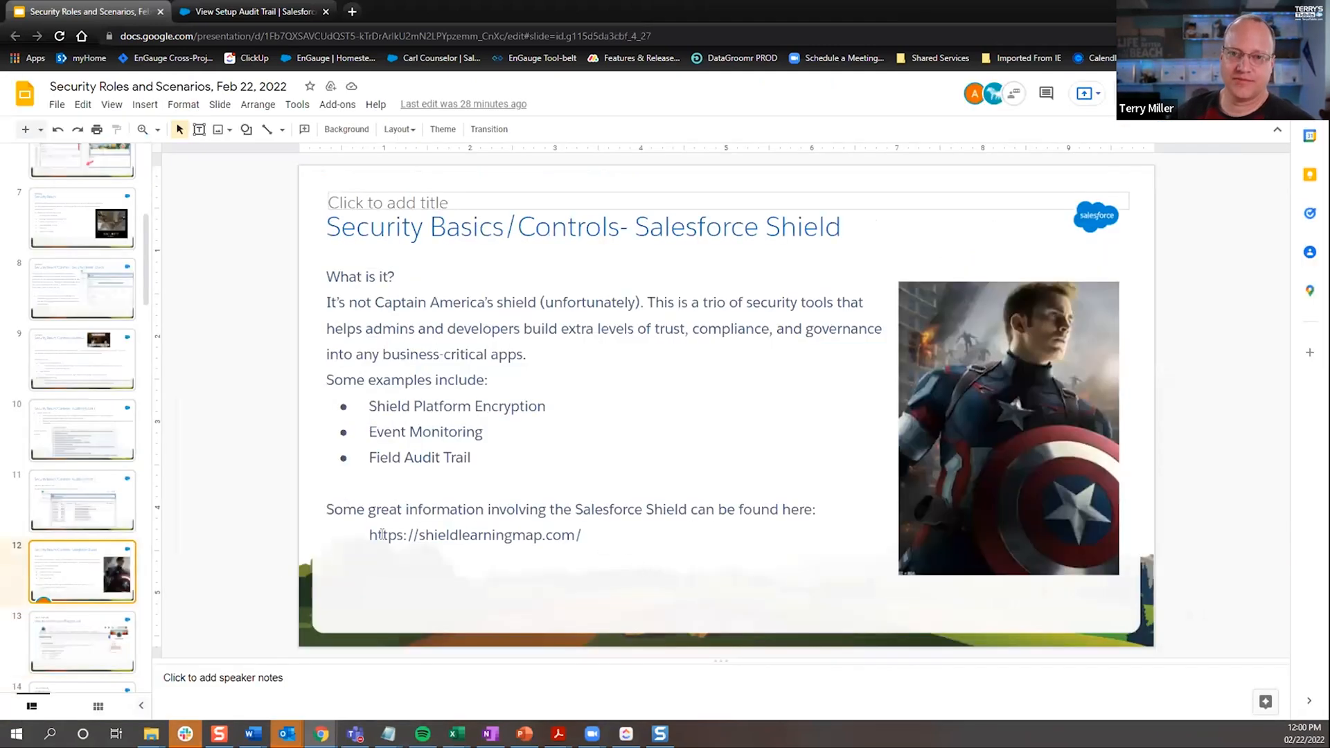
{"action": "left_click_drag", "start_coordinate": [582, 535], "coordinate": [380, 535]}
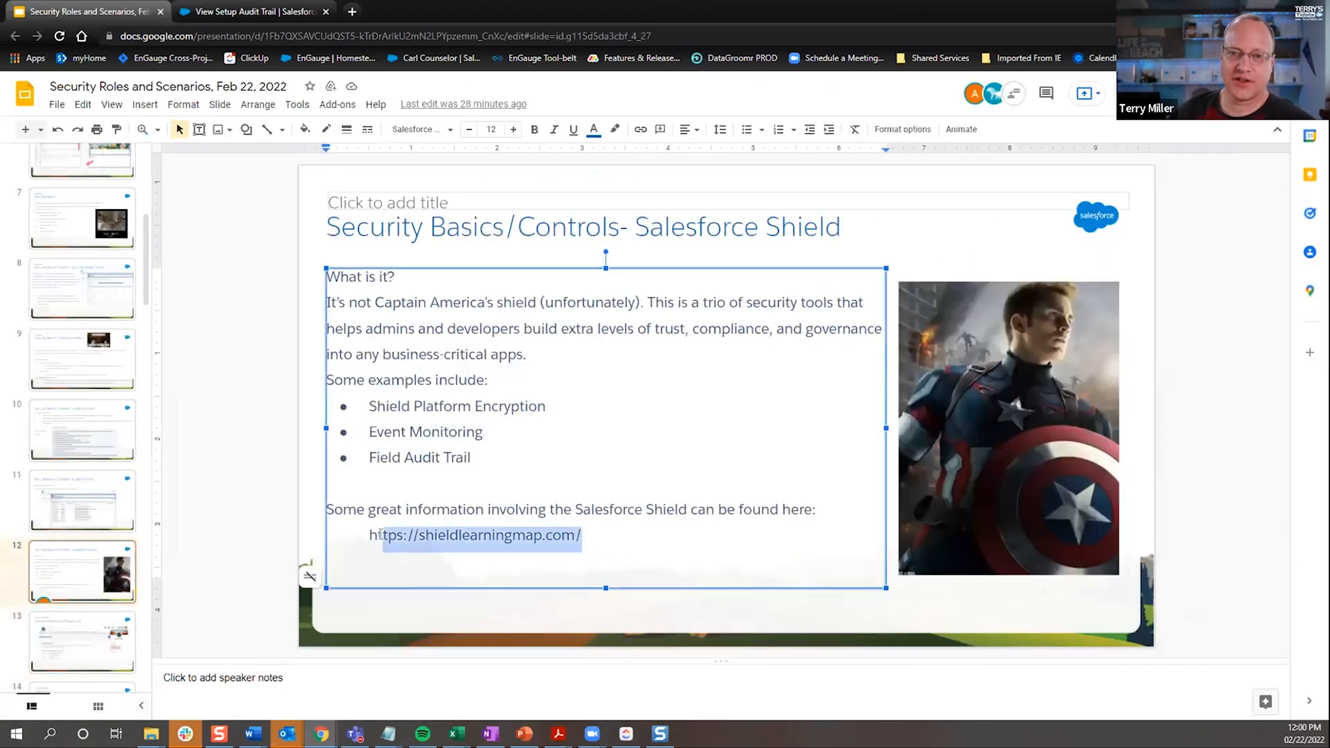
{"action": "left_click", "coordinate": [584, 535]}
{"action": "left_click_drag", "start_coordinate": [438, 535], "coordinate": [347, 530]}
{"action": "key", "text": "ctrl+c"}
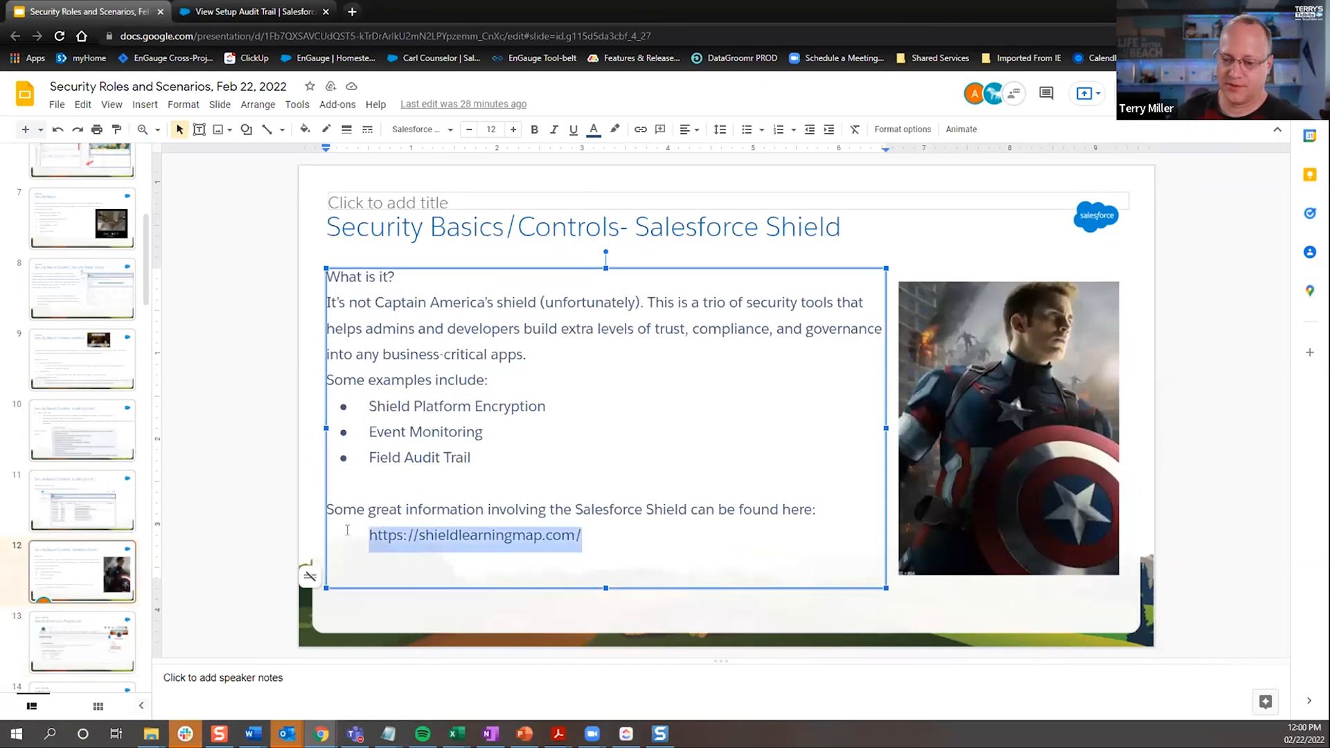
{"action": "left_click", "coordinate": [353, 12]}
{"action": "key", "text": "ctrl+v"}
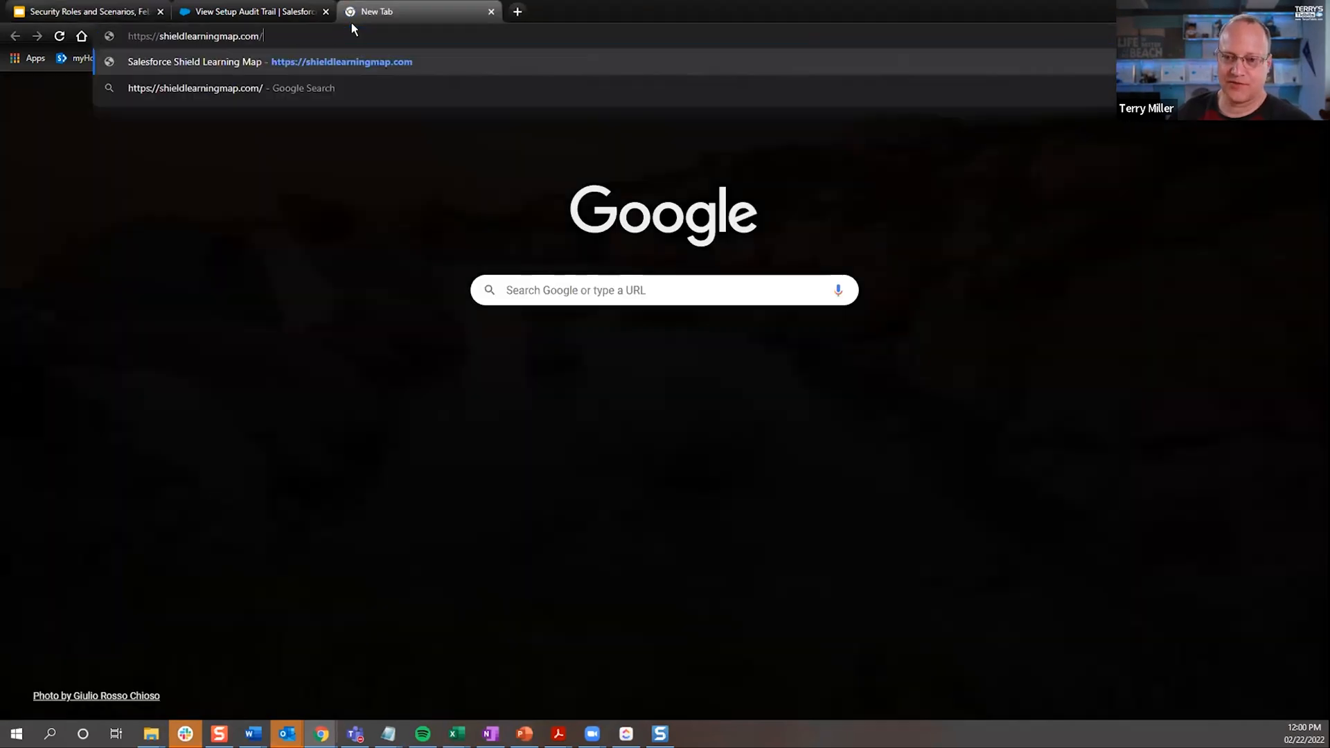
{"action": "key", "text": "Return"}
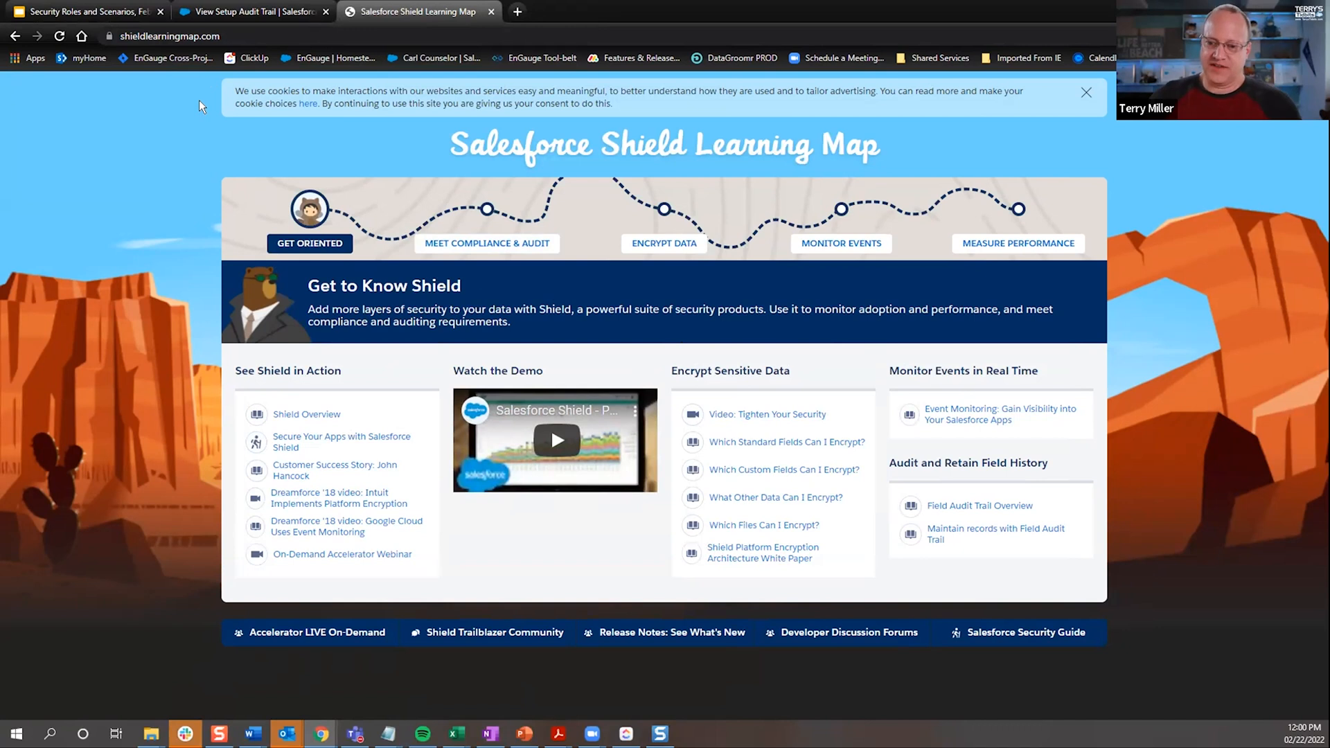
Step: Switch to Salesforce Setup and expand Platform Encryption and Event Monitoring under Security to show their sub-pages
{"action": "left_click", "coordinate": [248, 14]}
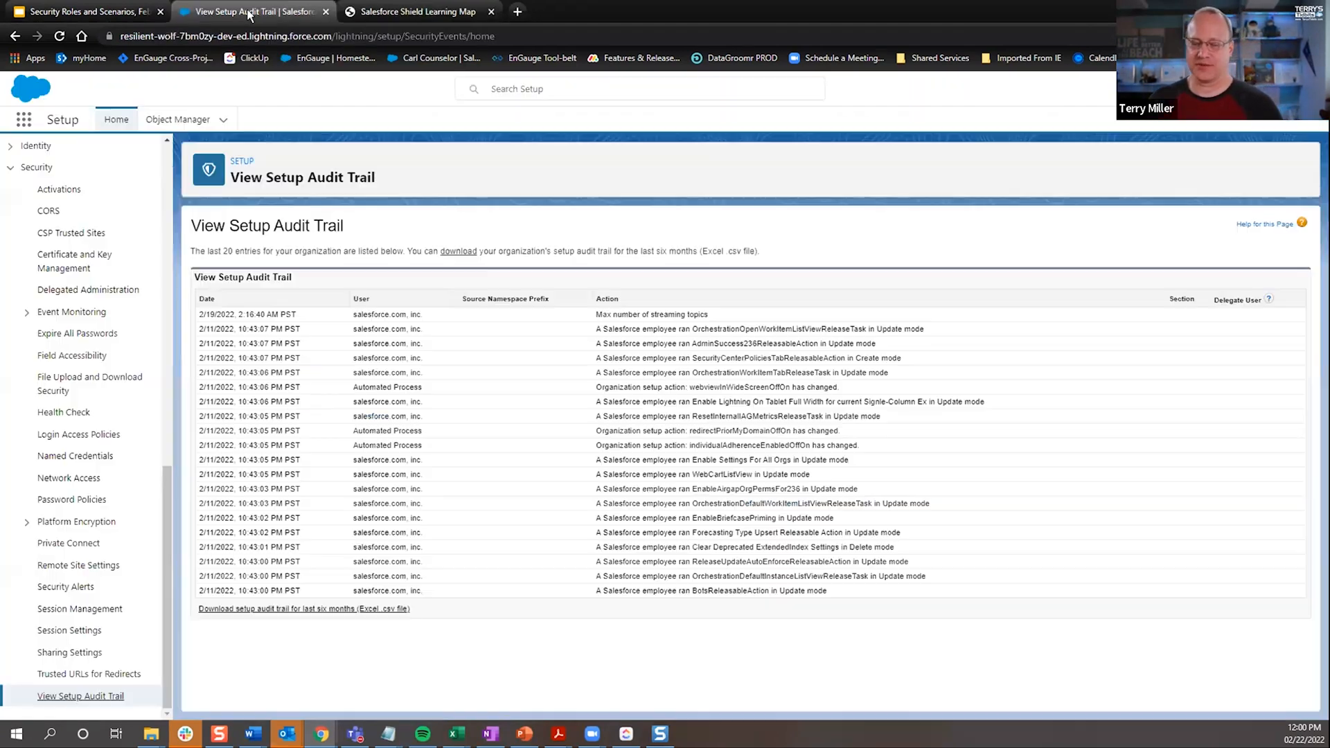
{"action": "left_click", "coordinate": [28, 523]}
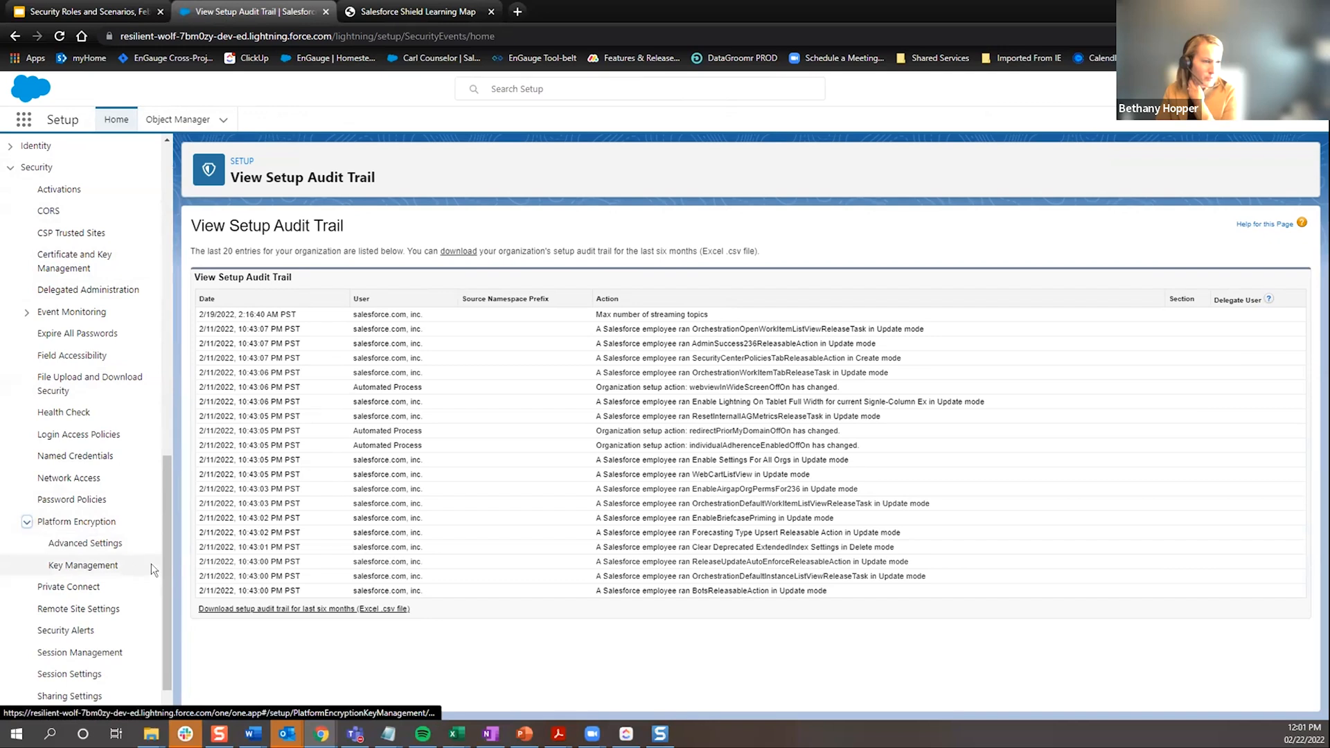
{"action": "scroll", "coordinate": [166, 567], "scroll_direction": "down", "scroll_amount": 2}
{"action": "left_click", "coordinate": [27, 268]}
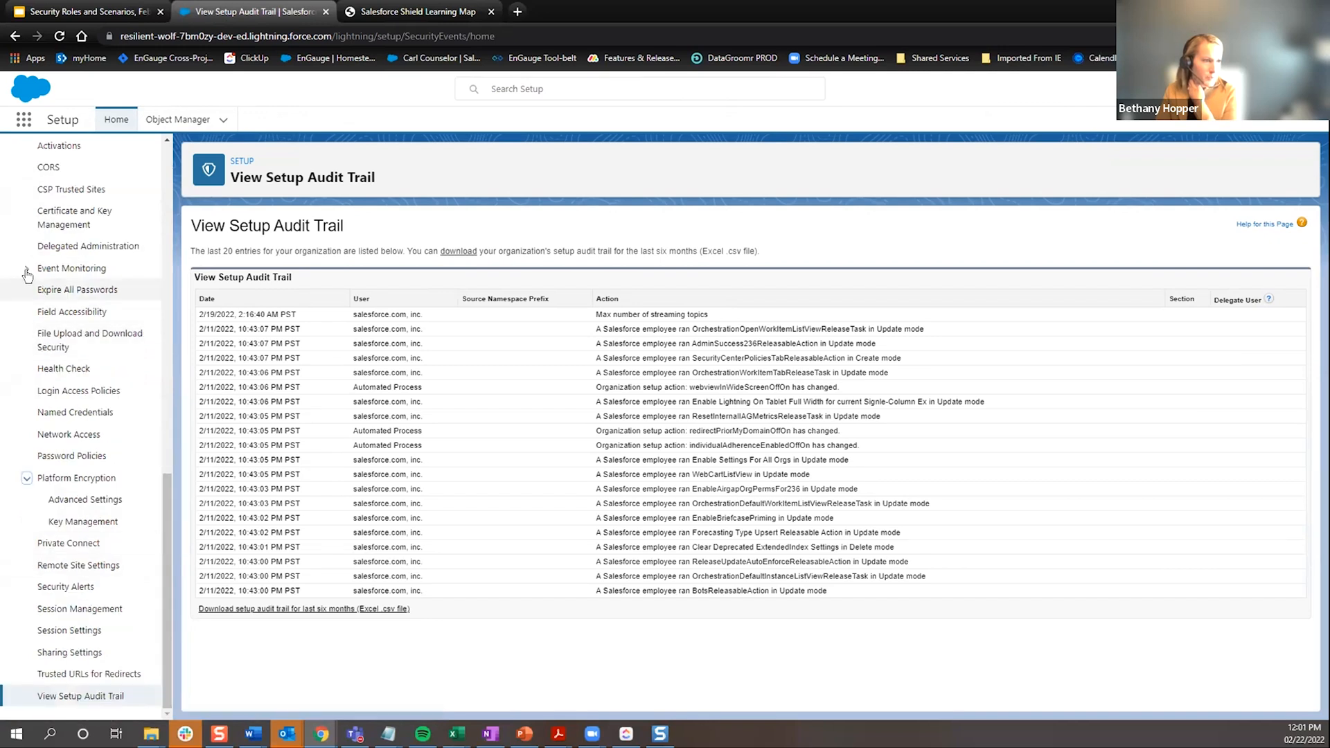
{"action": "scroll", "coordinate": [104, 541], "scroll_direction": "down", "scroll_amount": 2}
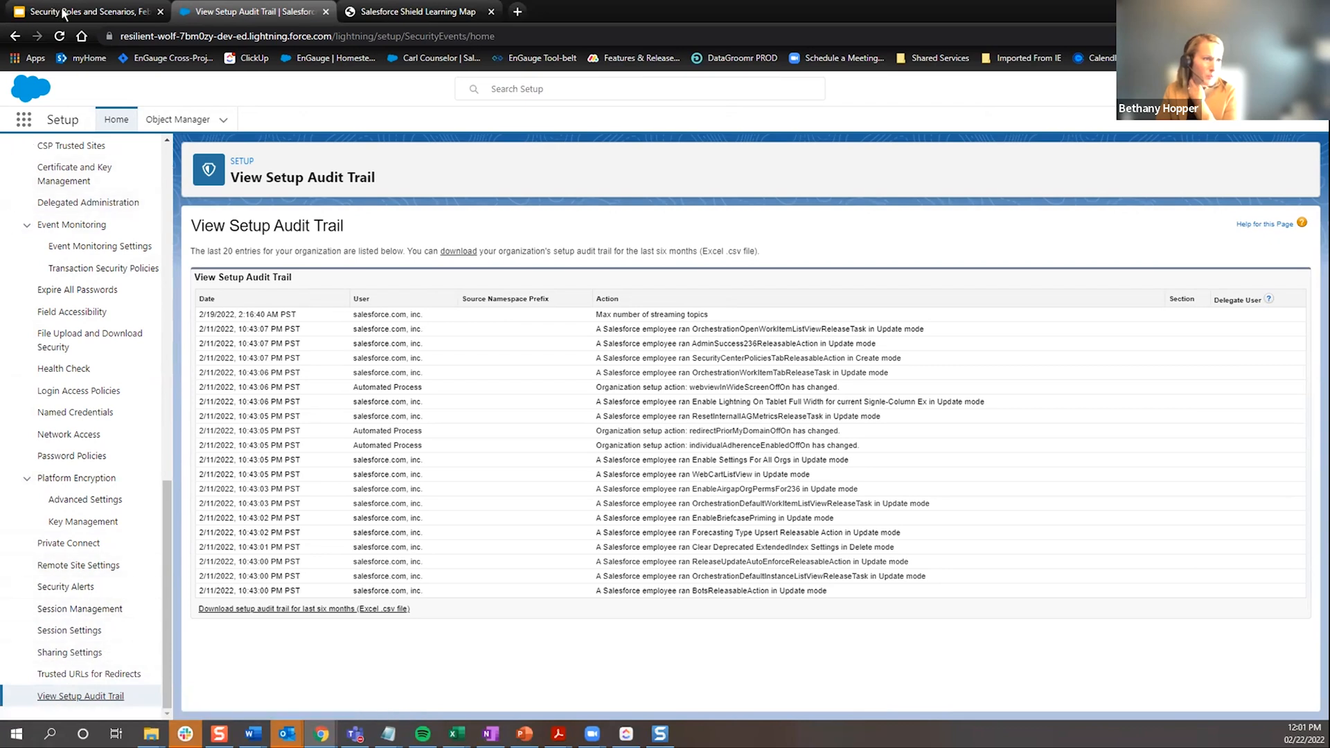
Step: Switch back to the Google Slides presentation and bring up the Activations slide, number 14
{"action": "left_click", "coordinate": [142, 14]}
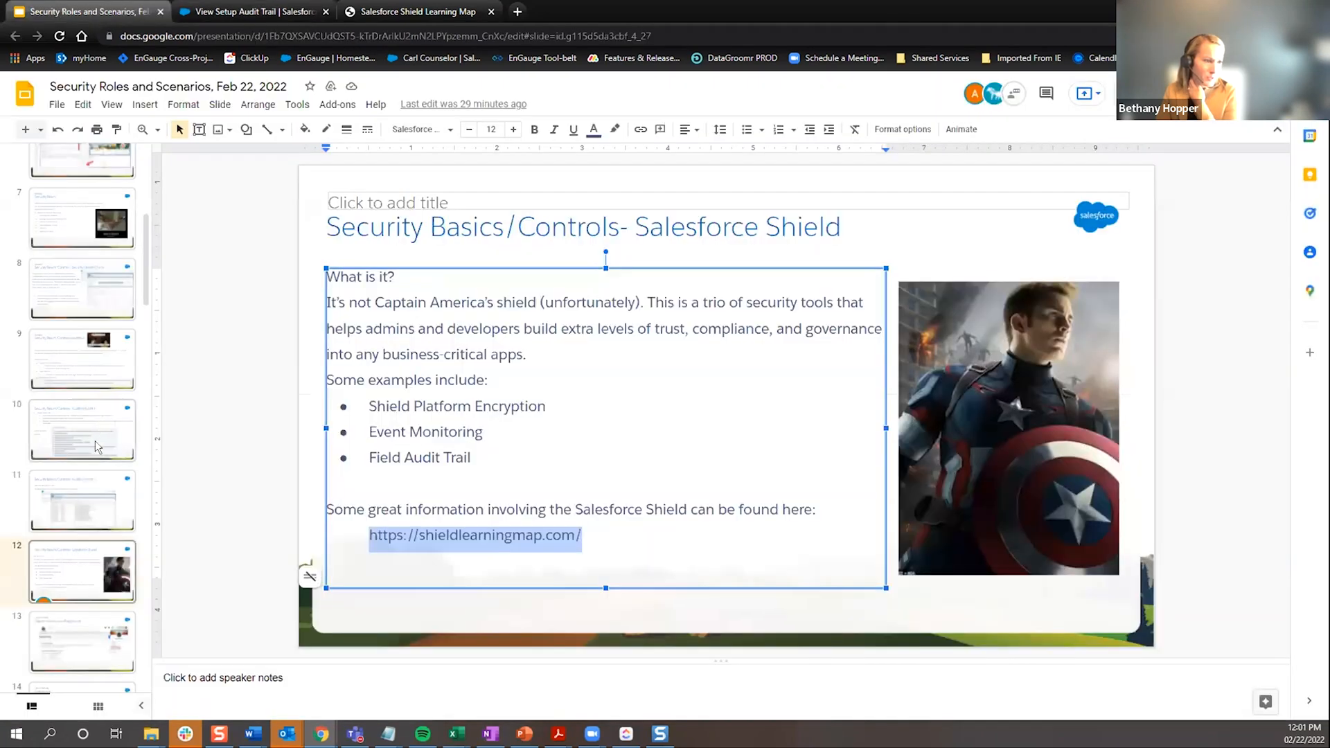
{"action": "scroll", "coordinate": [95, 440], "scroll_direction": "down", "scroll_amount": 2}
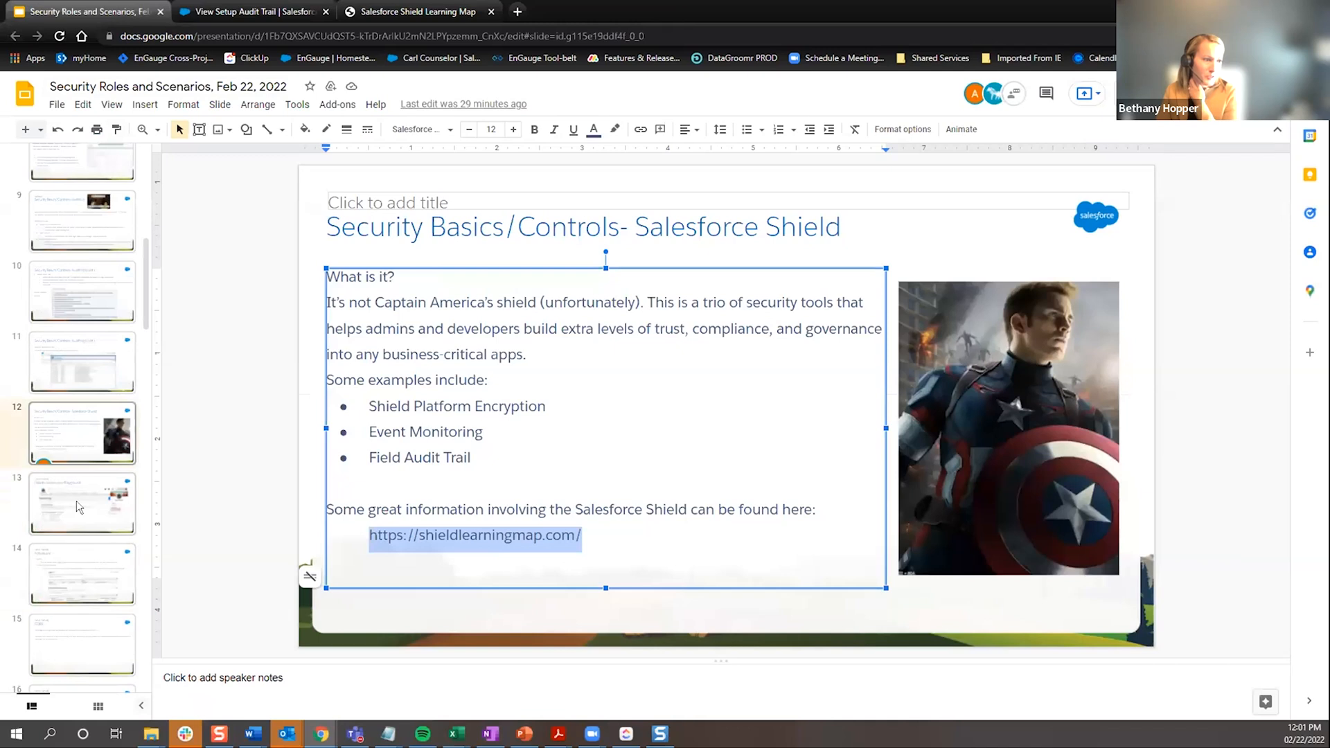
{"action": "left_click", "coordinate": [76, 501]}
{"action": "scroll", "coordinate": [92, 508], "scroll_direction": "down", "scroll_amount": 1}
{"action": "left_click", "coordinate": [99, 525]}
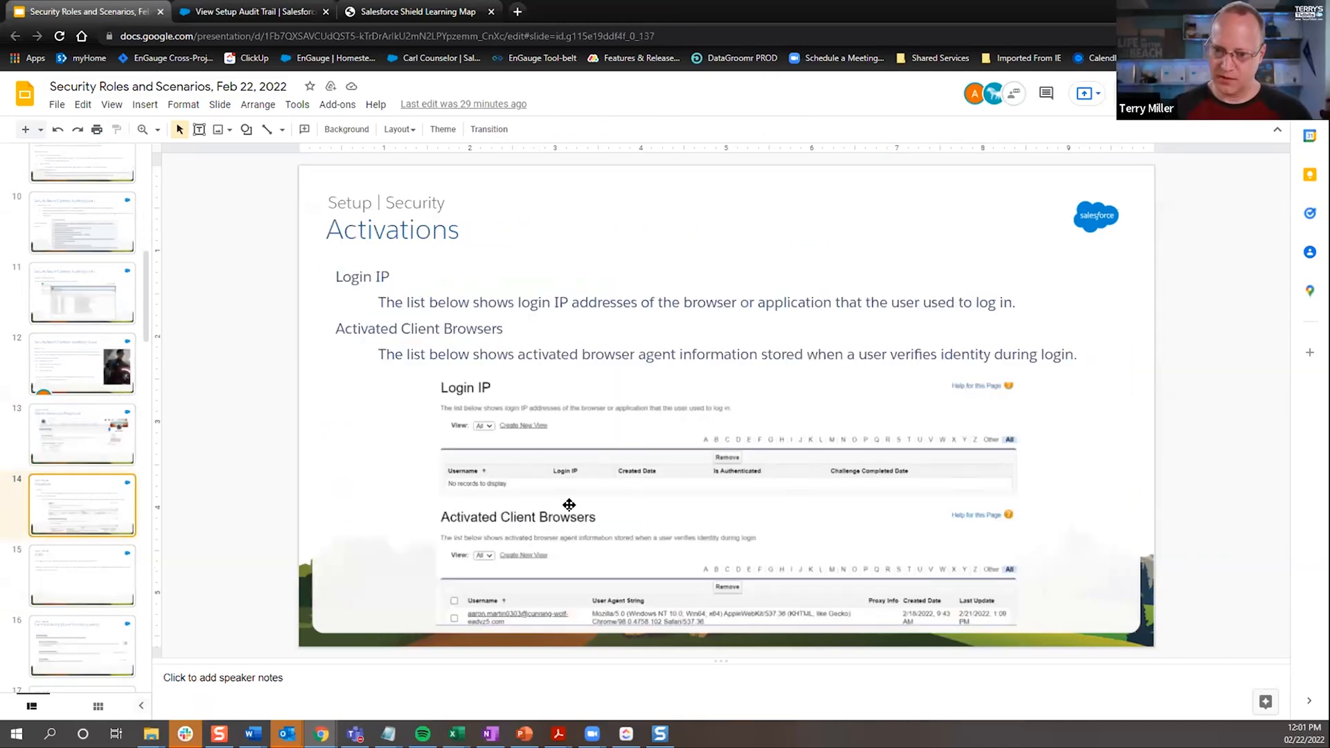
Step: Return to Salesforce Setup and collapse the Event Monitoring and Platform Encryption groups under Security
{"action": "left_click", "coordinate": [228, 12]}
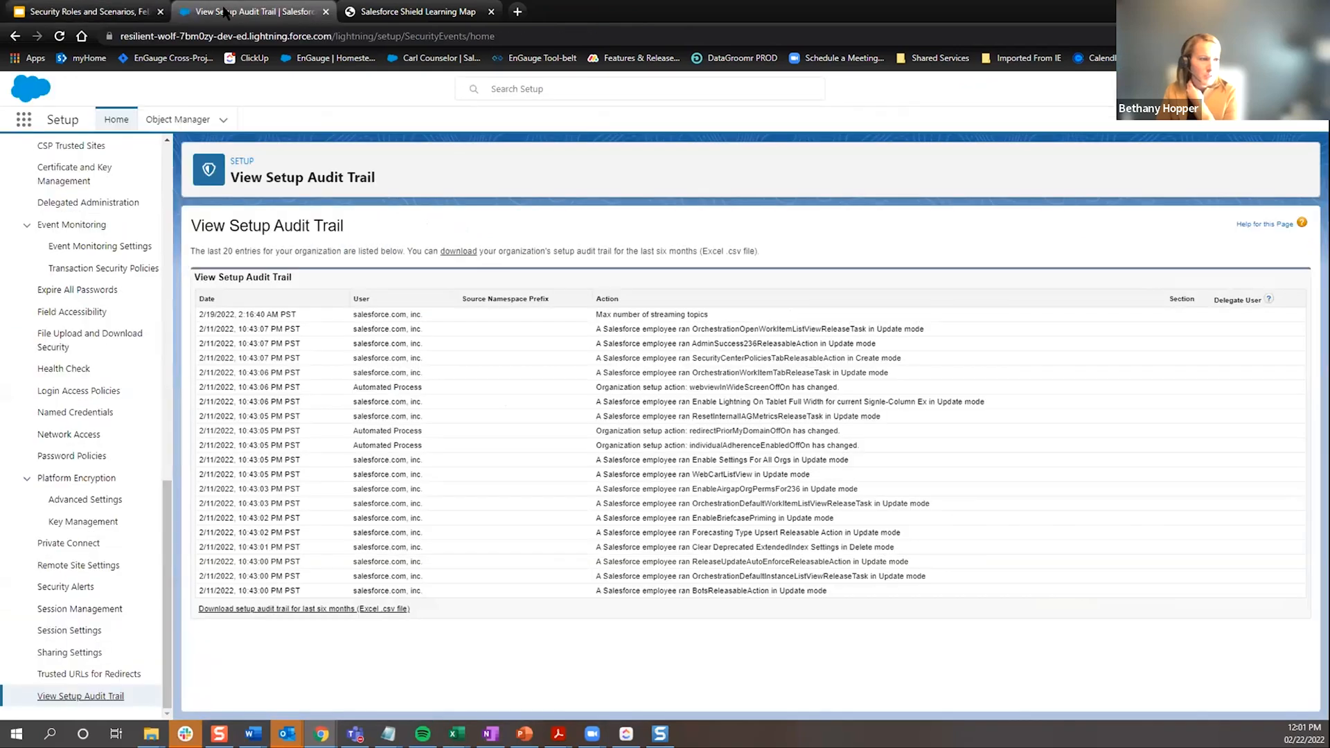
{"action": "scroll", "coordinate": [115, 460], "scroll_direction": "up", "scroll_amount": 2}
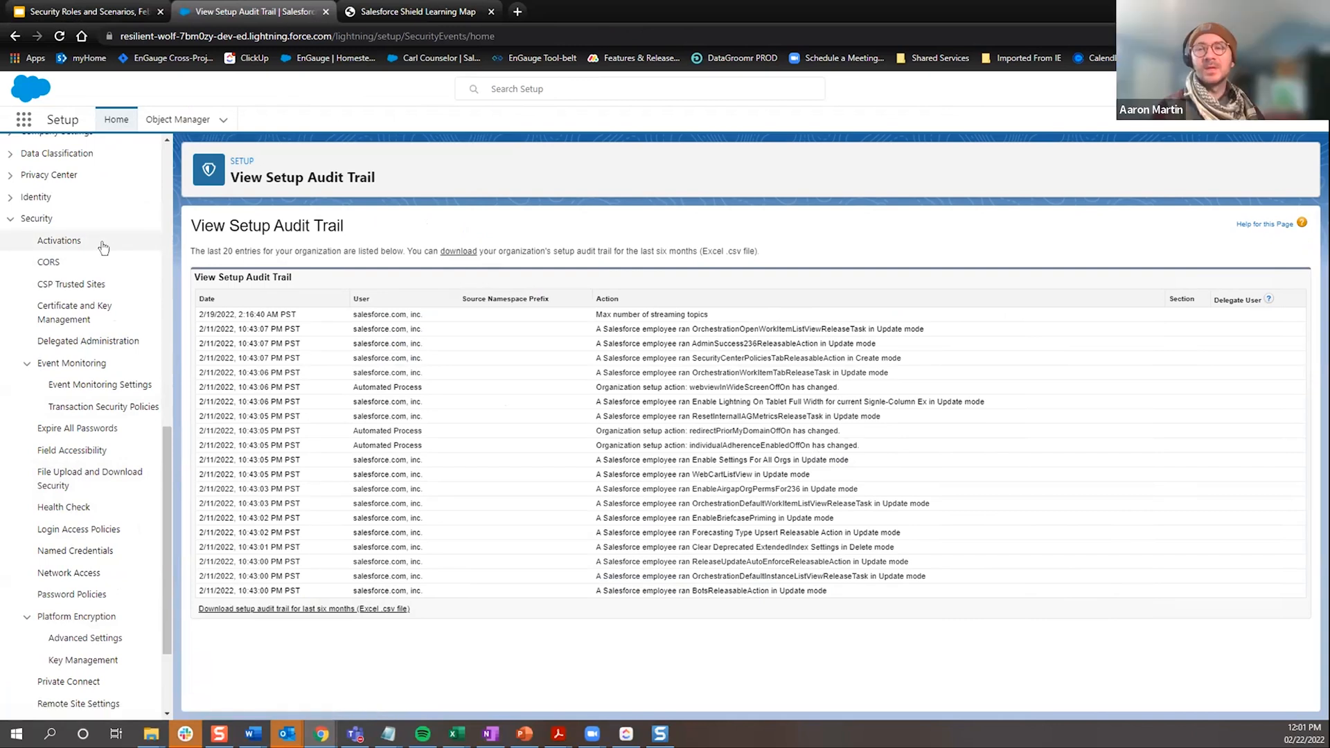
{"action": "scroll", "coordinate": [169, 492], "scroll_direction": "up", "scroll_amount": 2}
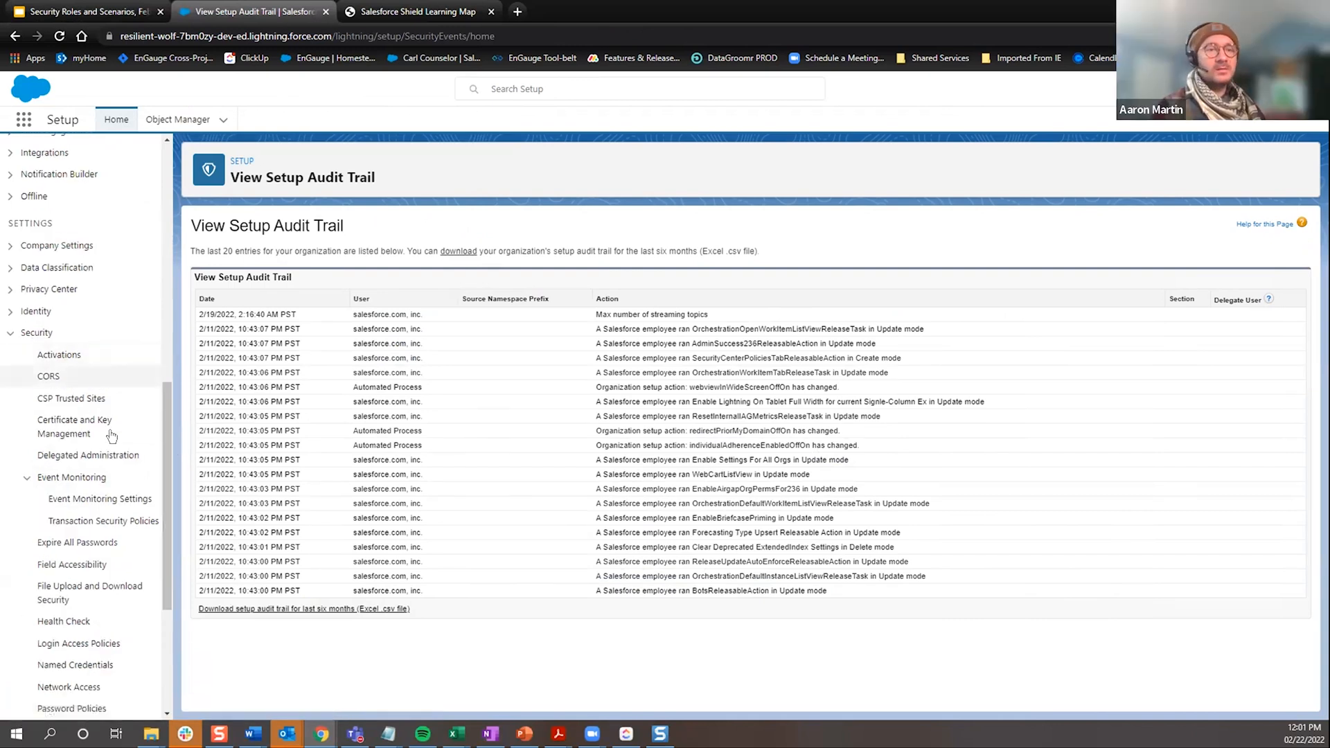
{"action": "left_click_drag", "start_coordinate": [163, 485], "coordinate": [168, 600]}
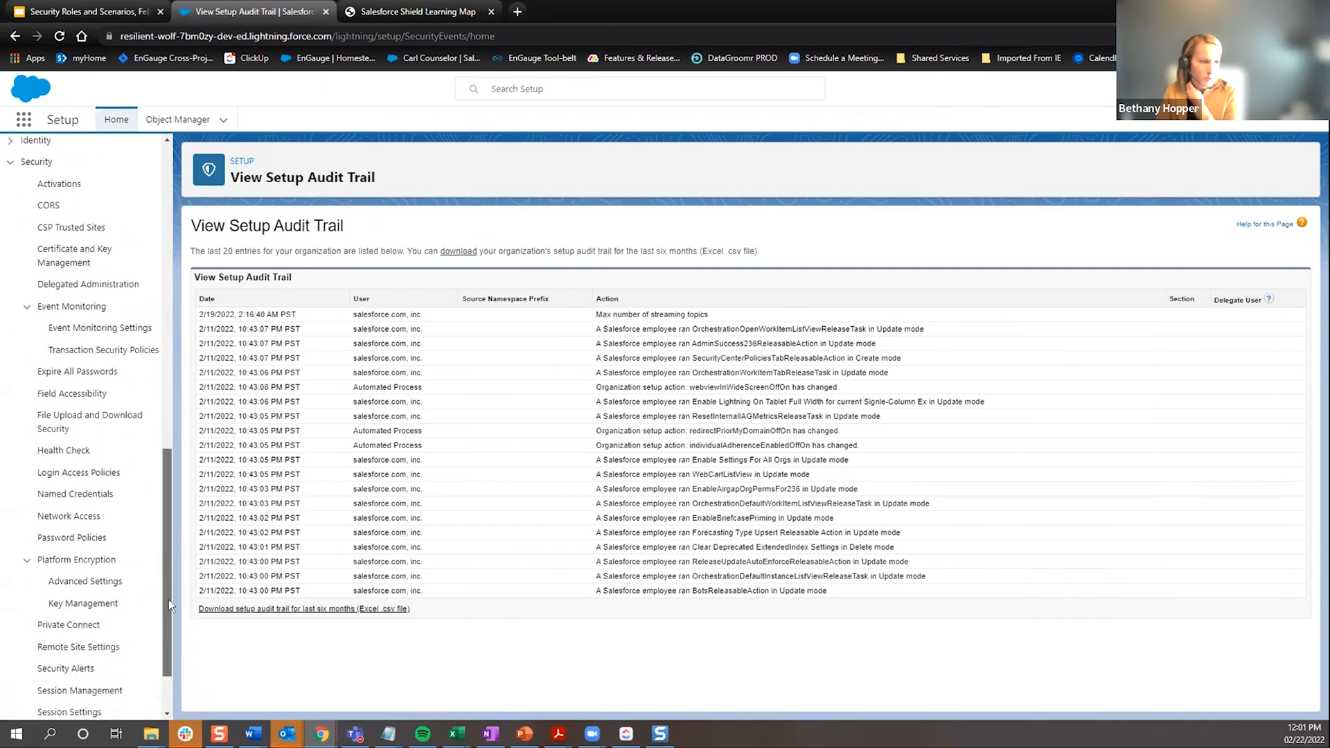
{"action": "left_click", "coordinate": [27, 306]}
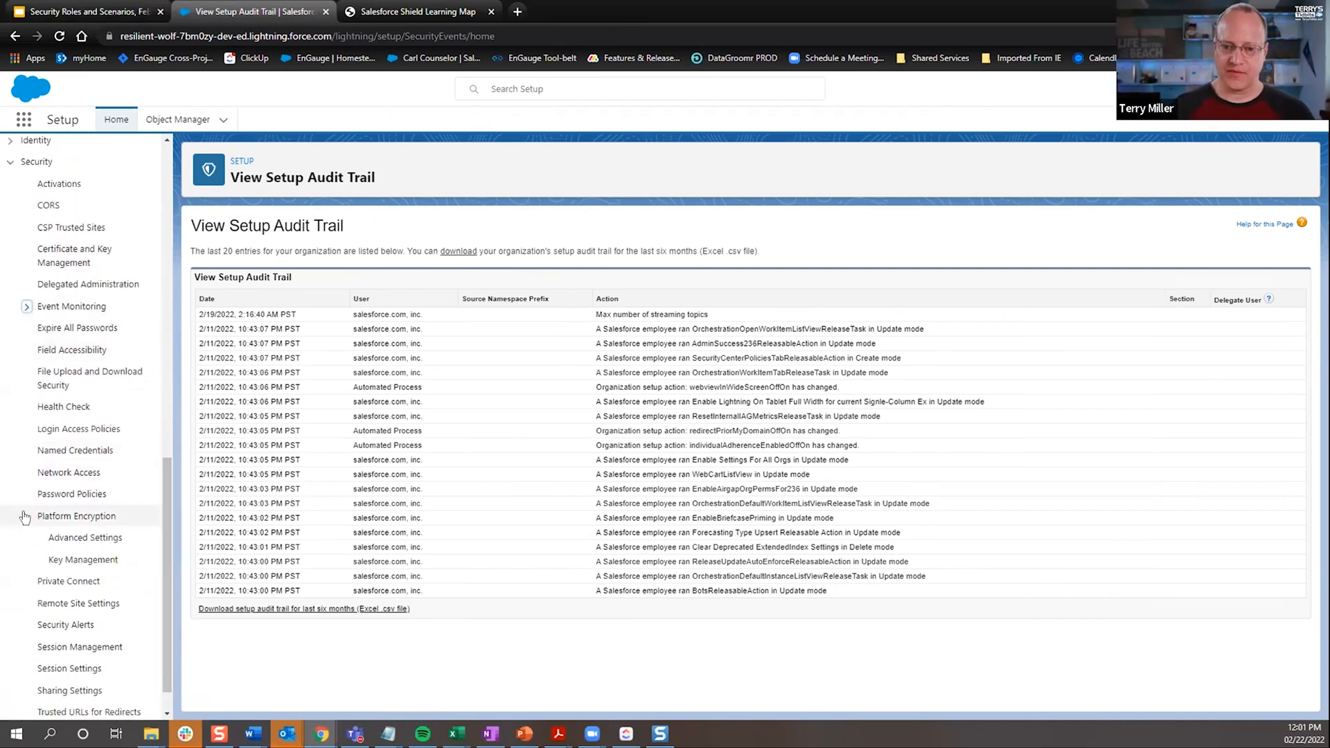
{"action": "left_click", "coordinate": [25, 517]}
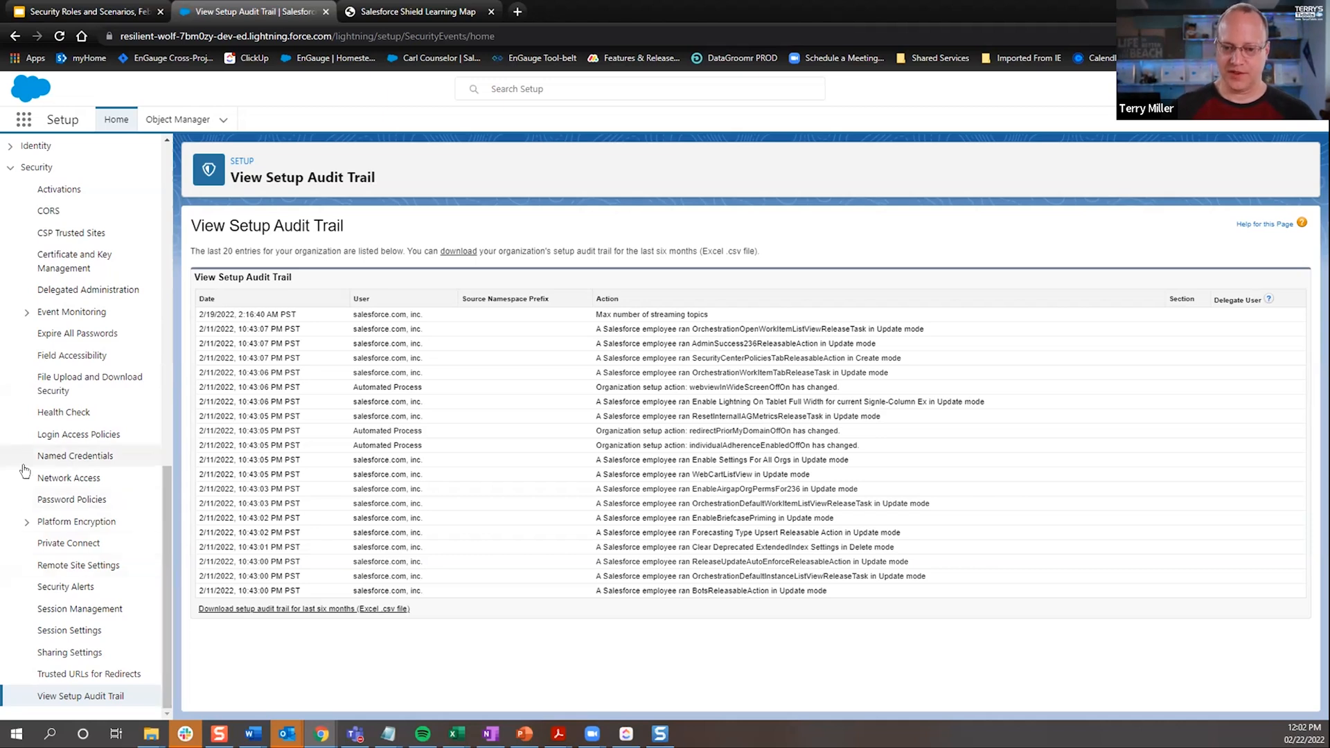
Step: Open Delegated Administration, view the form for a new delegated group, and cancel it
{"action": "left_click", "coordinate": [61, 291]}
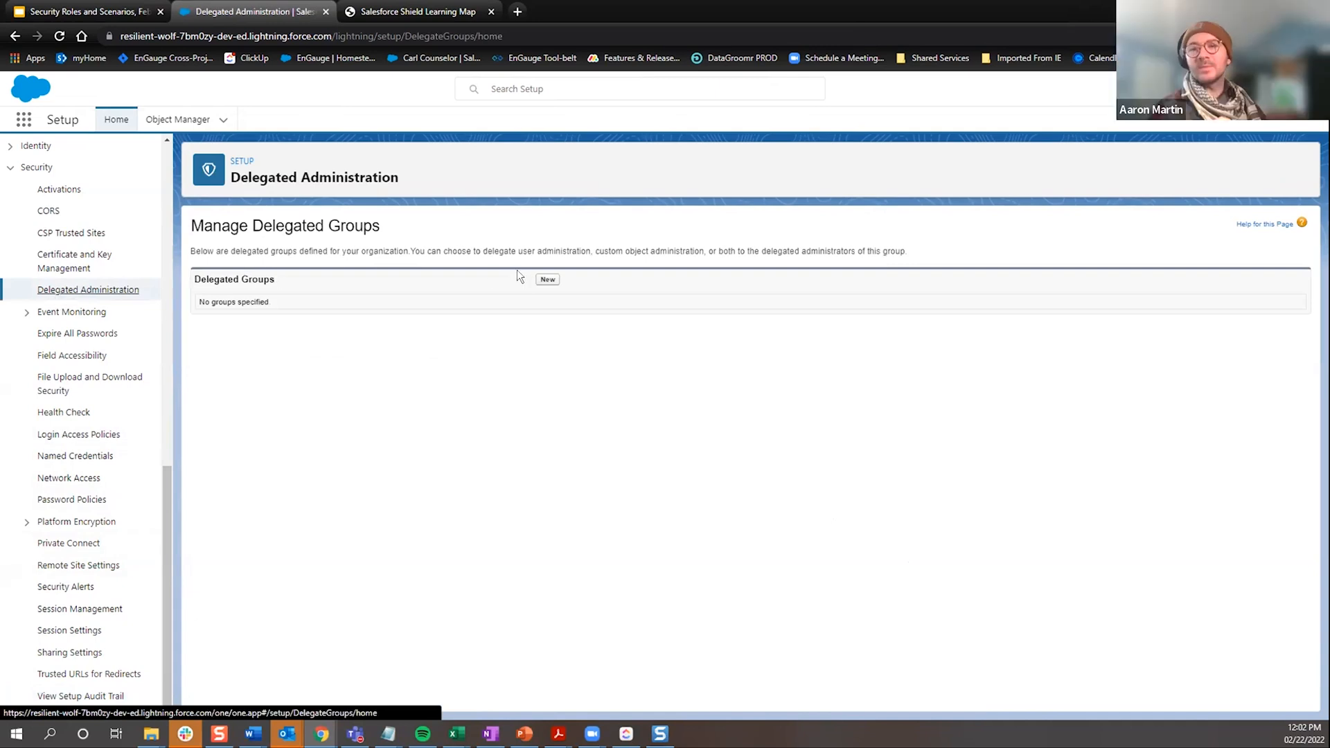
{"action": "left_click", "coordinate": [546, 280]}
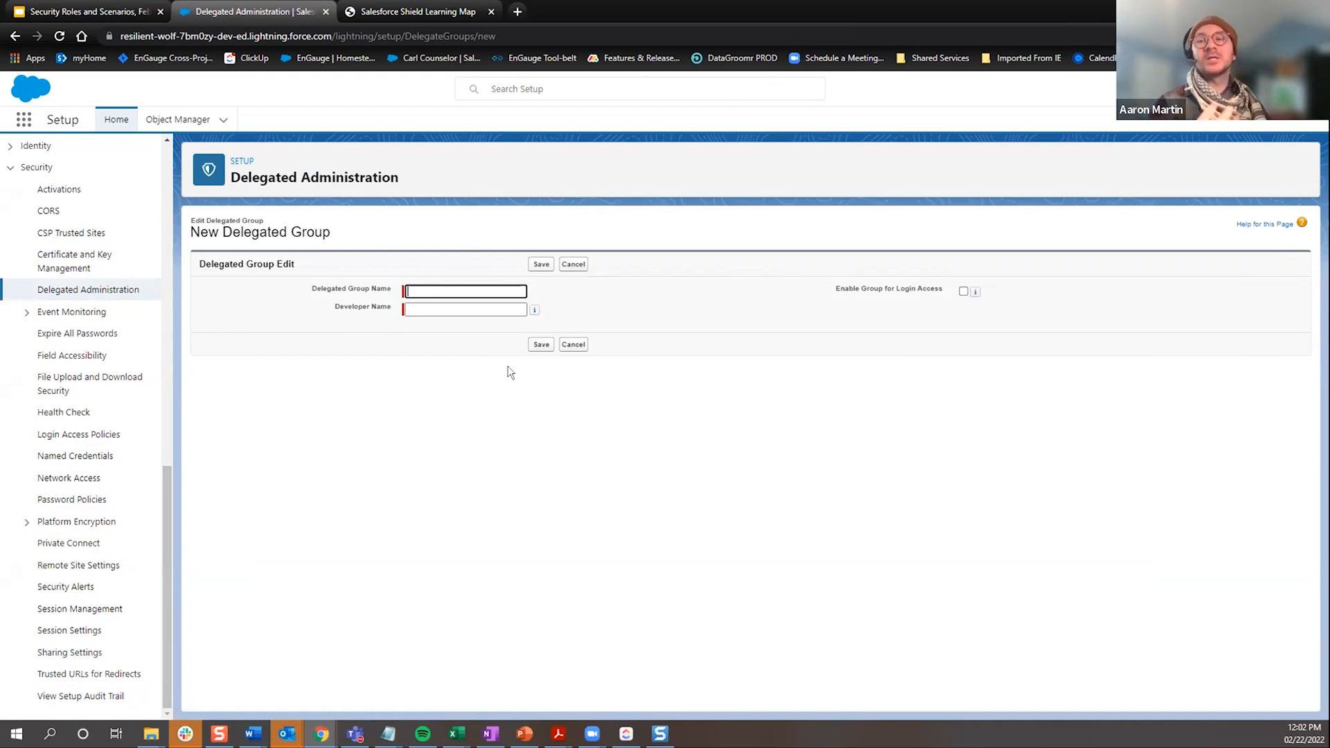
{"action": "left_click", "coordinate": [572, 345]}
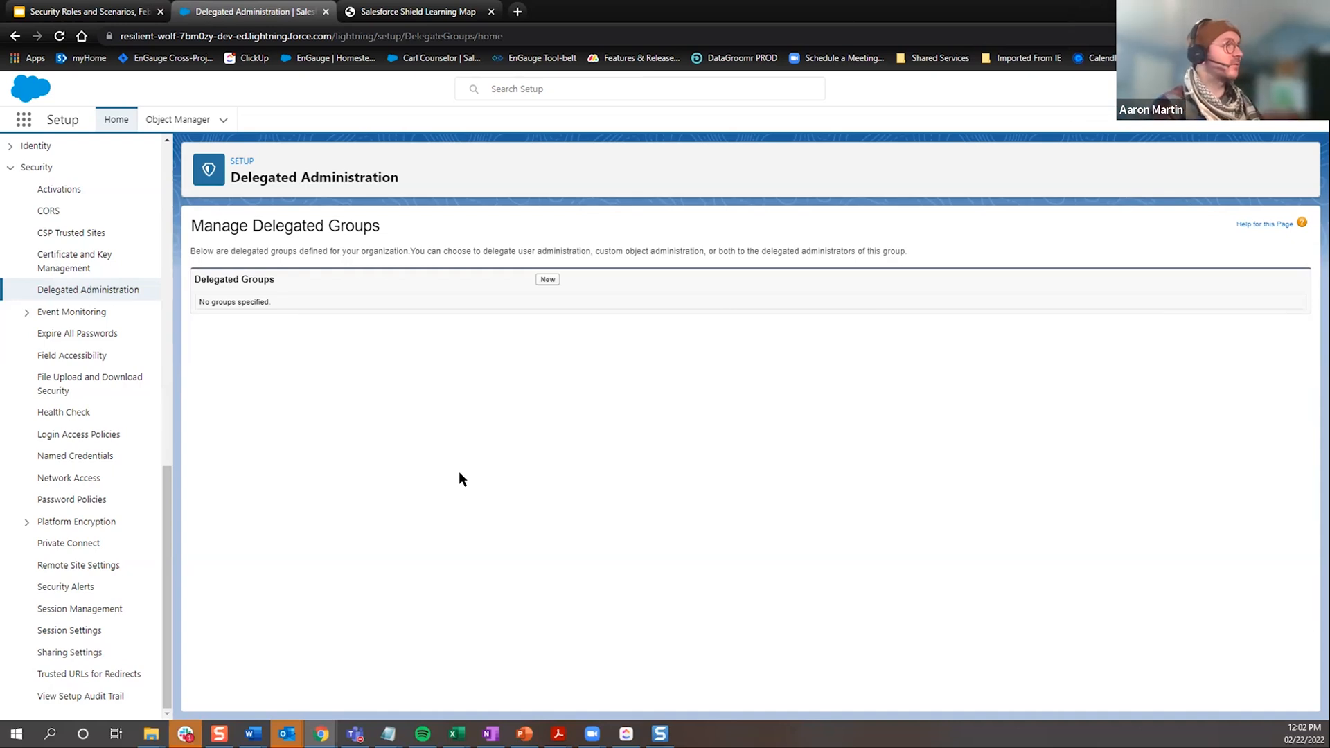
Step: Review the Activations, CORS, Network Access and Password Policies pages under Security in Setup
{"action": "left_click", "coordinate": [70, 189]}
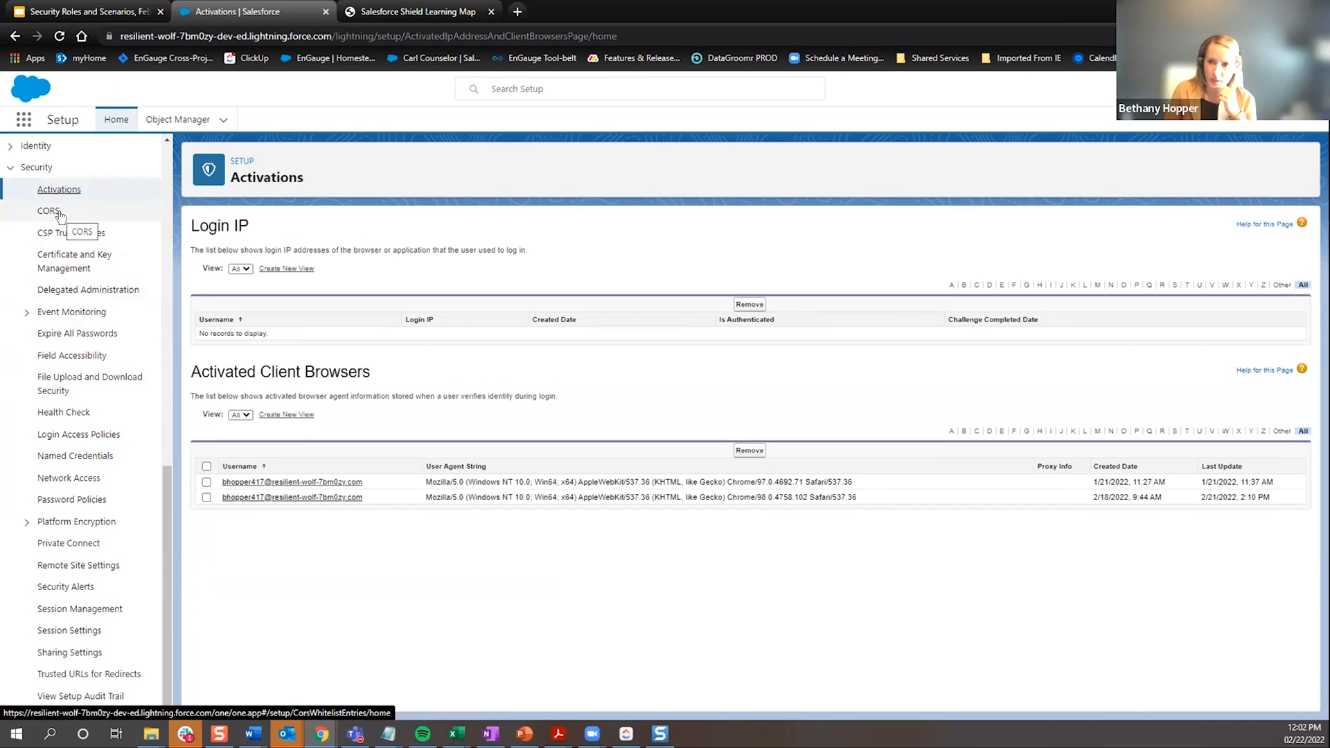
{"action": "left_click", "coordinate": [49, 211]}
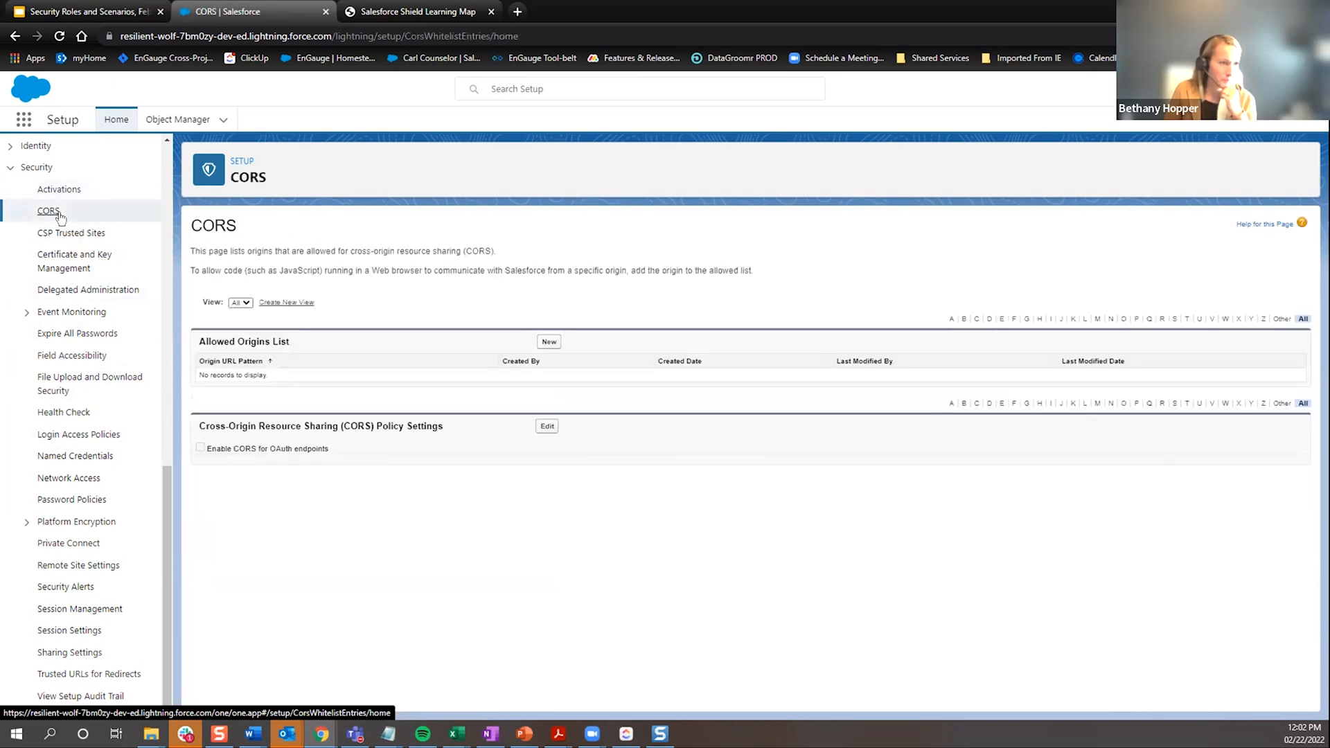
{"action": "left_click", "coordinate": [69, 478]}
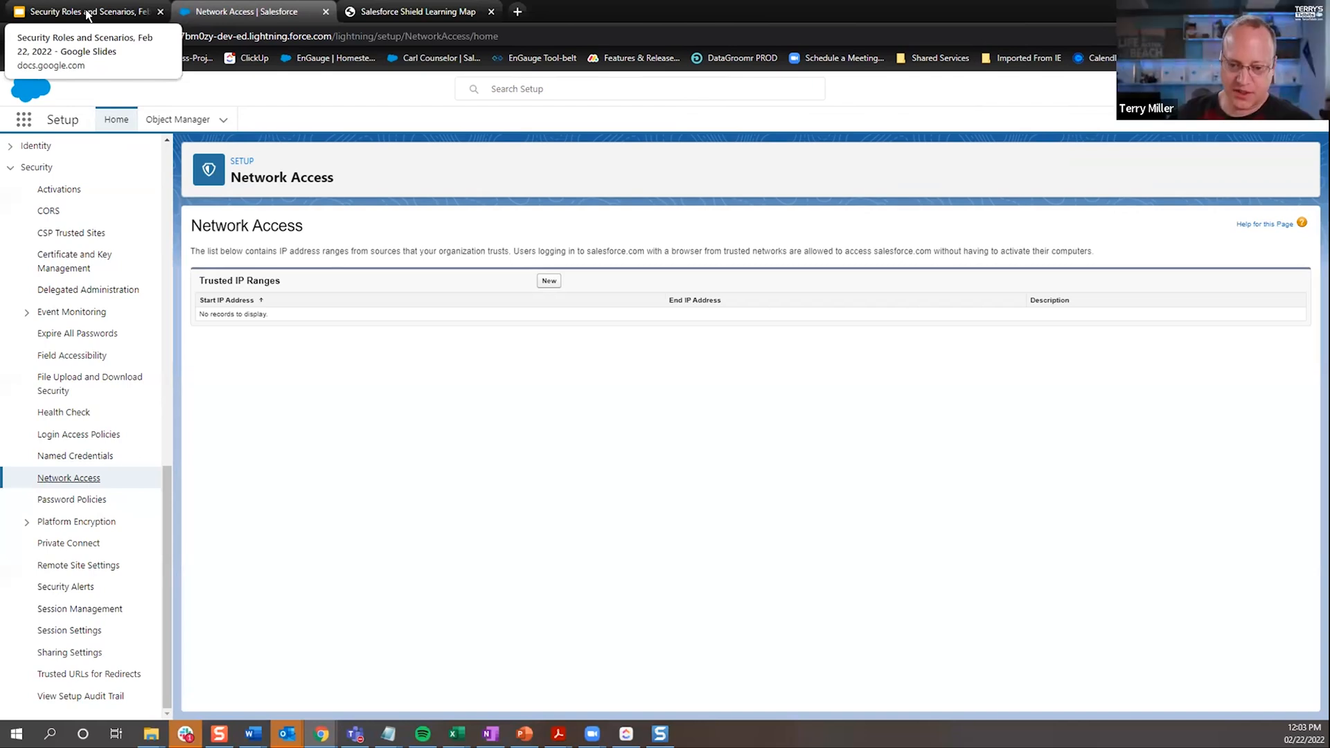
{"action": "left_click", "coordinate": [67, 502]}
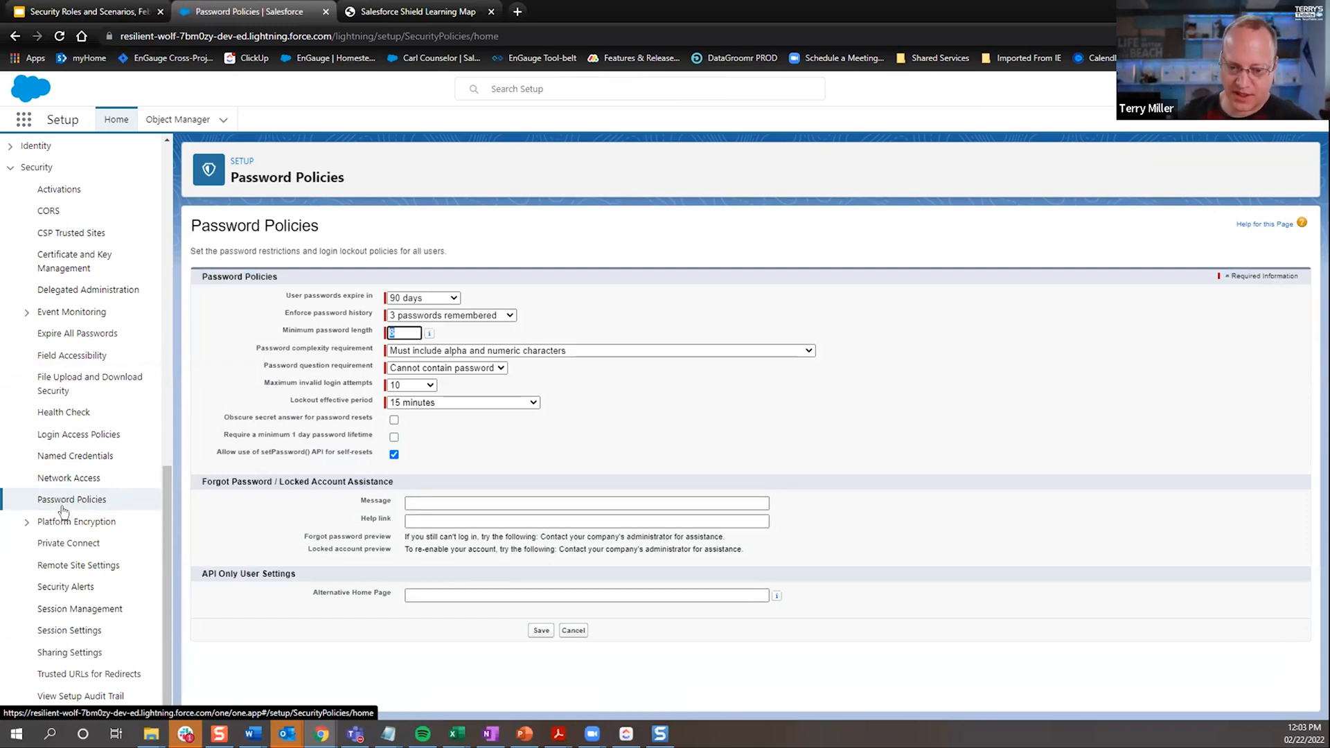
Step: Examine the organization-wide defaults in Sharing Settings, and switch back to the Activations slide in Google Slides
{"action": "left_click", "coordinate": [83, 654]}
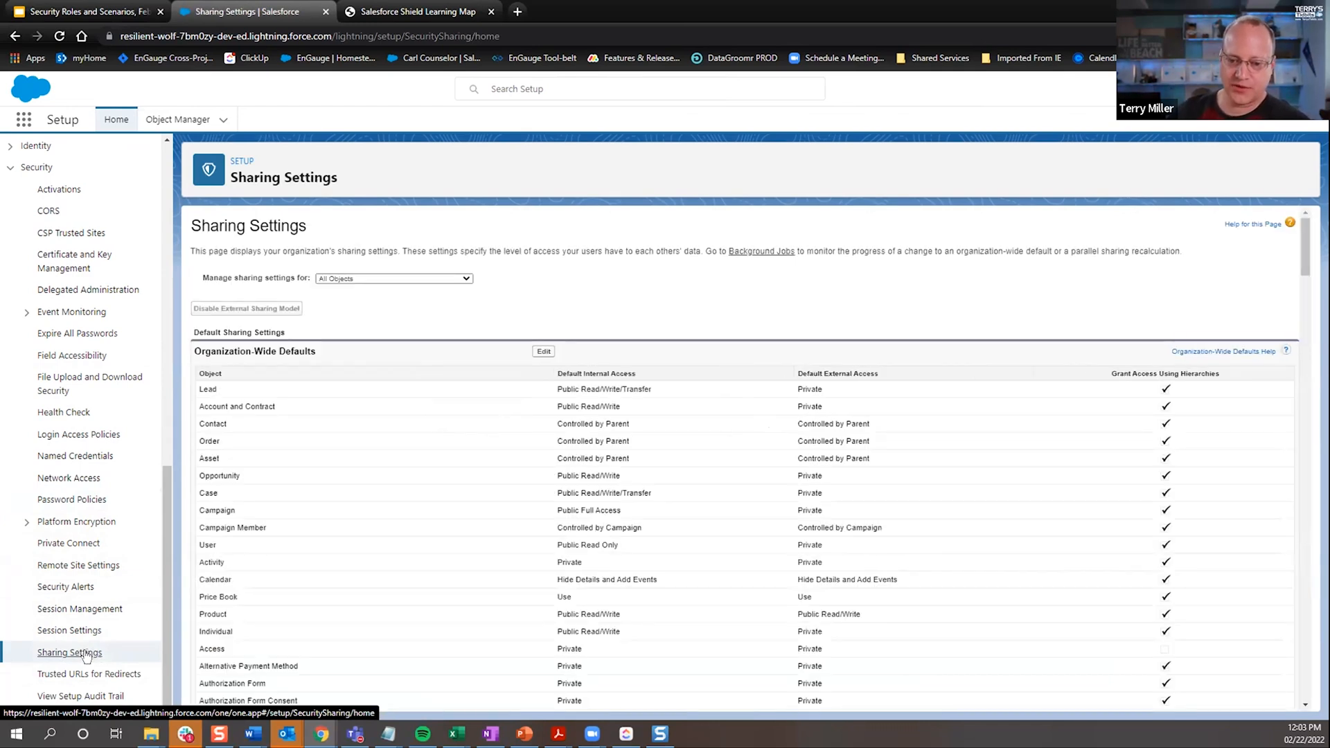
{"action": "scroll", "coordinate": [455, 491], "scroll_direction": "down", "scroll_amount": 10}
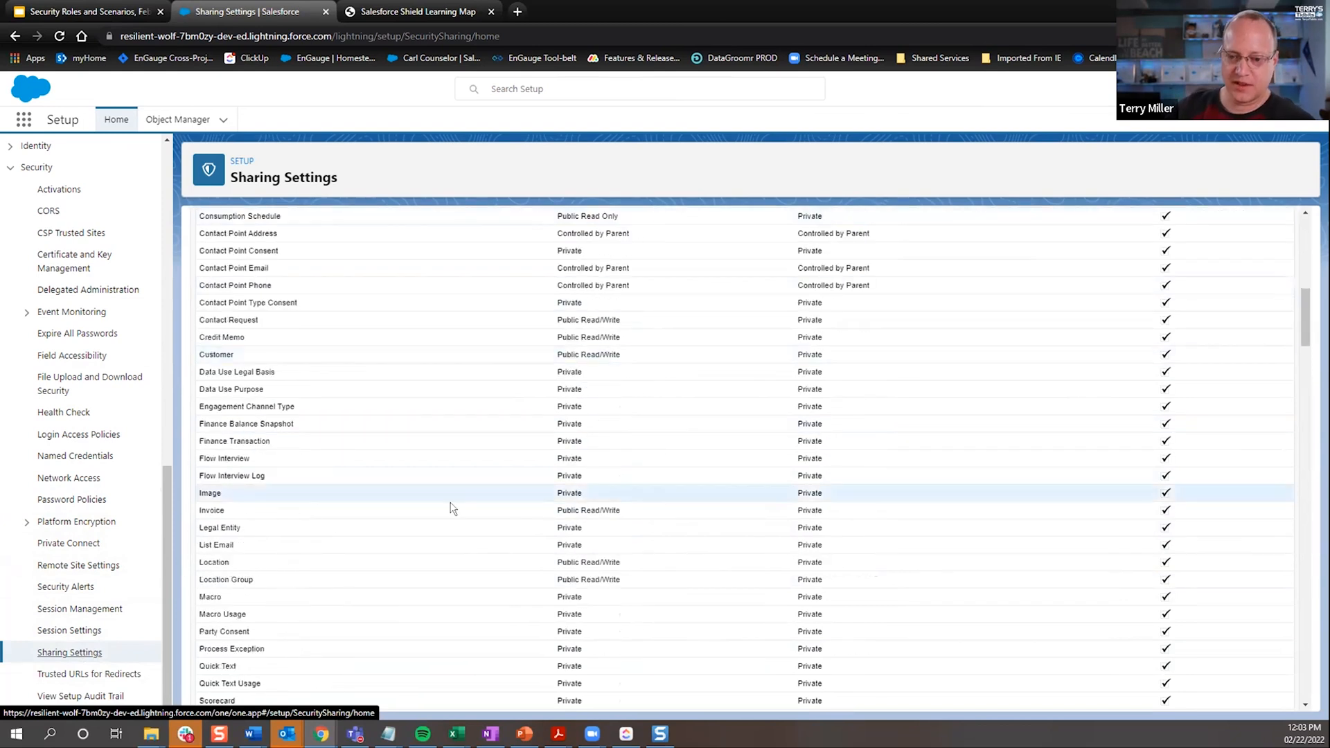
{"action": "scroll", "coordinate": [450, 508], "scroll_direction": "down", "scroll_amount": 15}
{"action": "scroll", "coordinate": [447, 509], "scroll_direction": "up", "scroll_amount": 20}
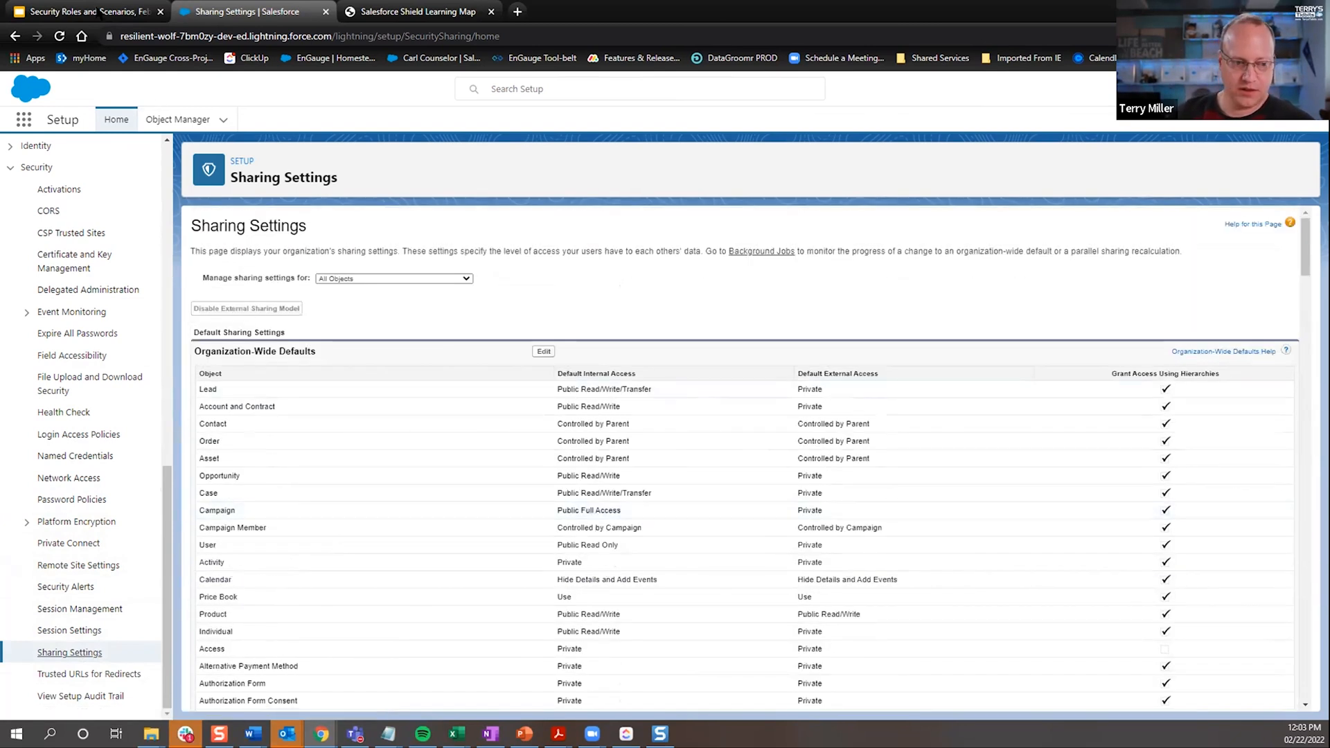
{"action": "left_click", "coordinate": [96, 14]}
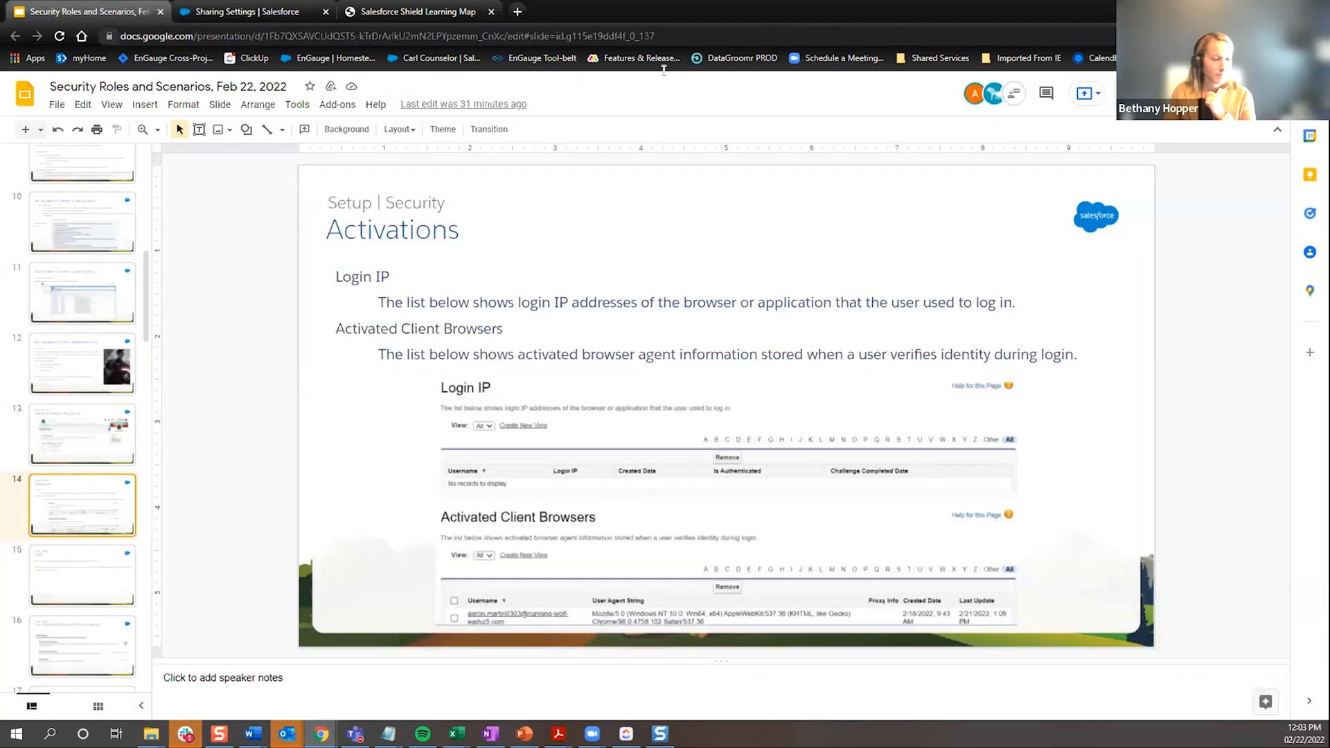
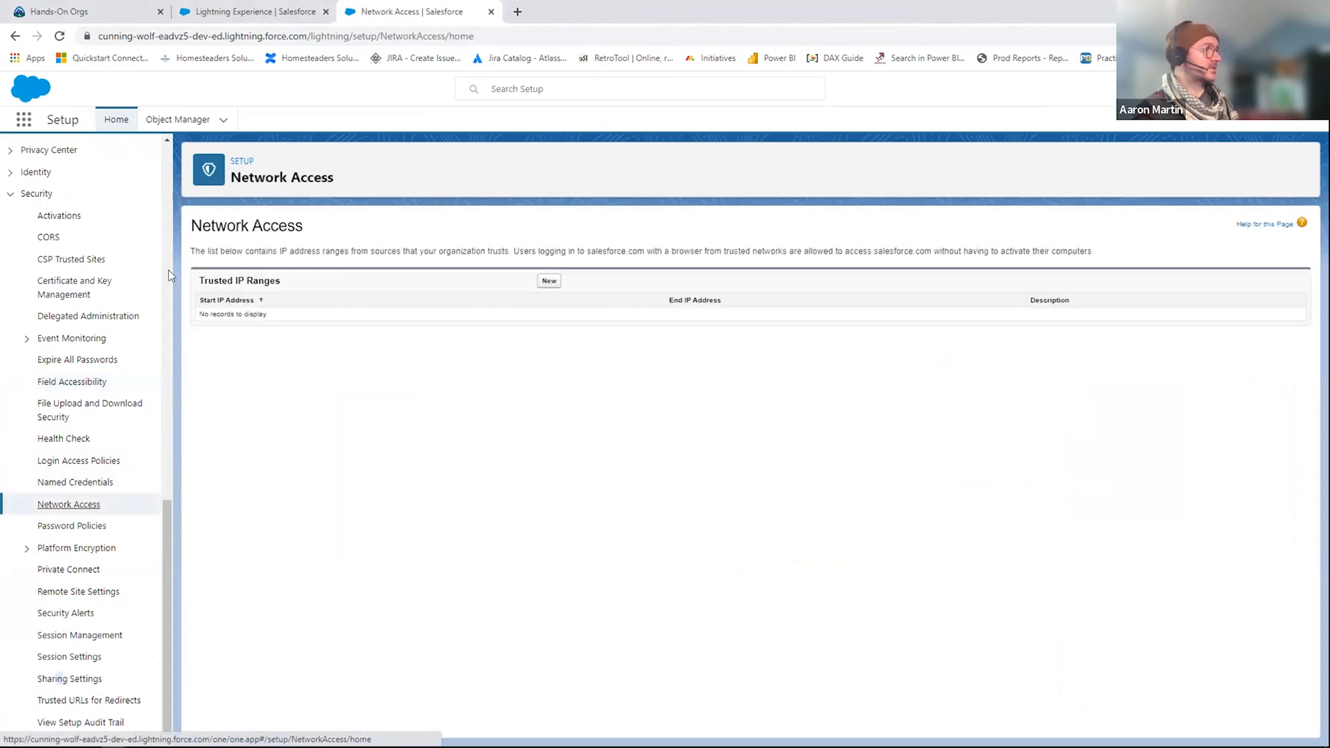
Step: Switch to Google Slides and change "Network Security" to "Network Access" in the Org Access line of the layered access slide
{"action": "key", "text": "alt+Tab"}
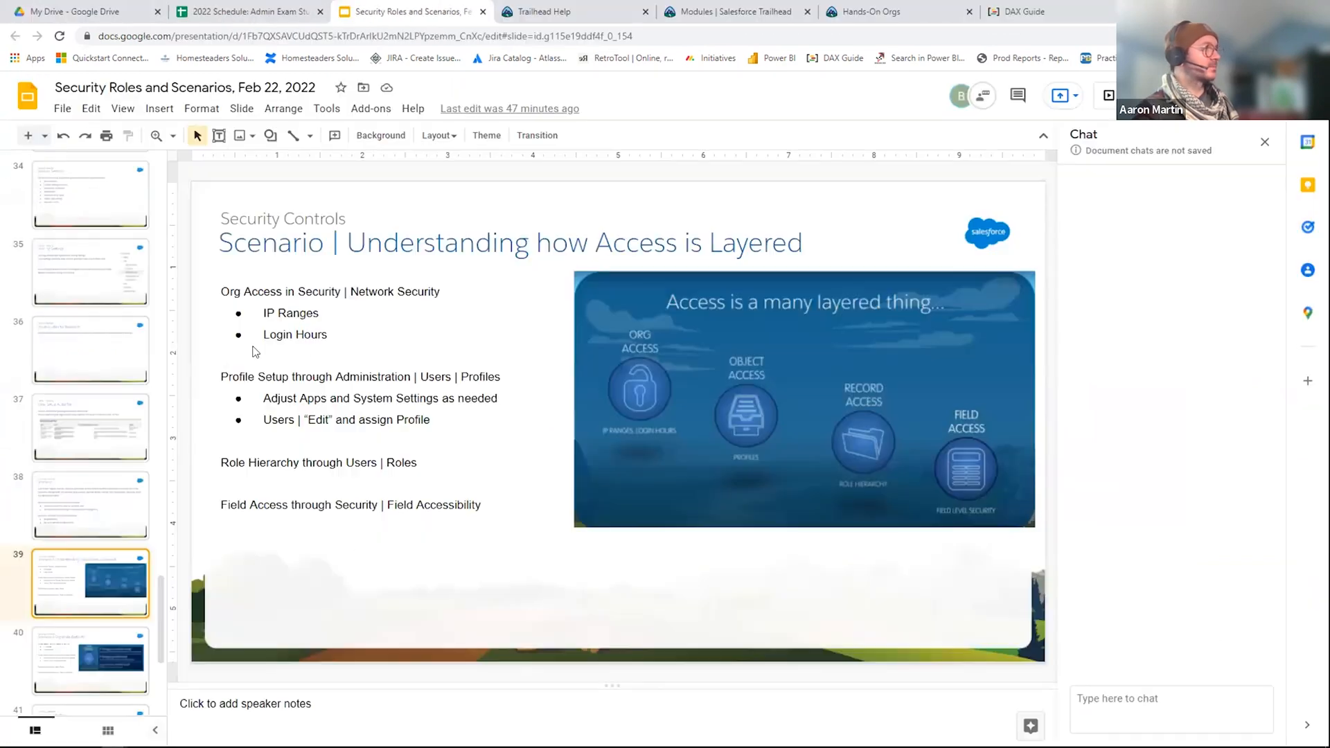
{"action": "double_click", "coordinate": [419, 291]}
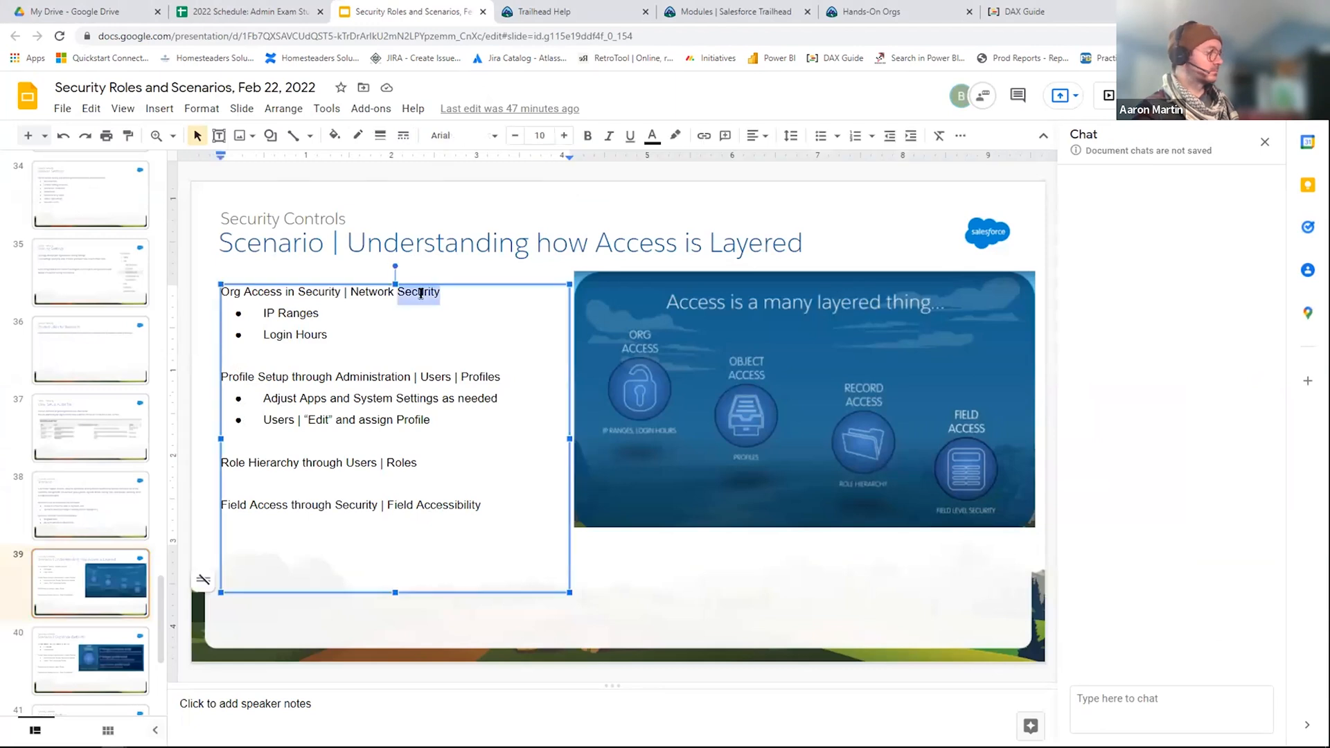
{"action": "type", "text": "Access"}
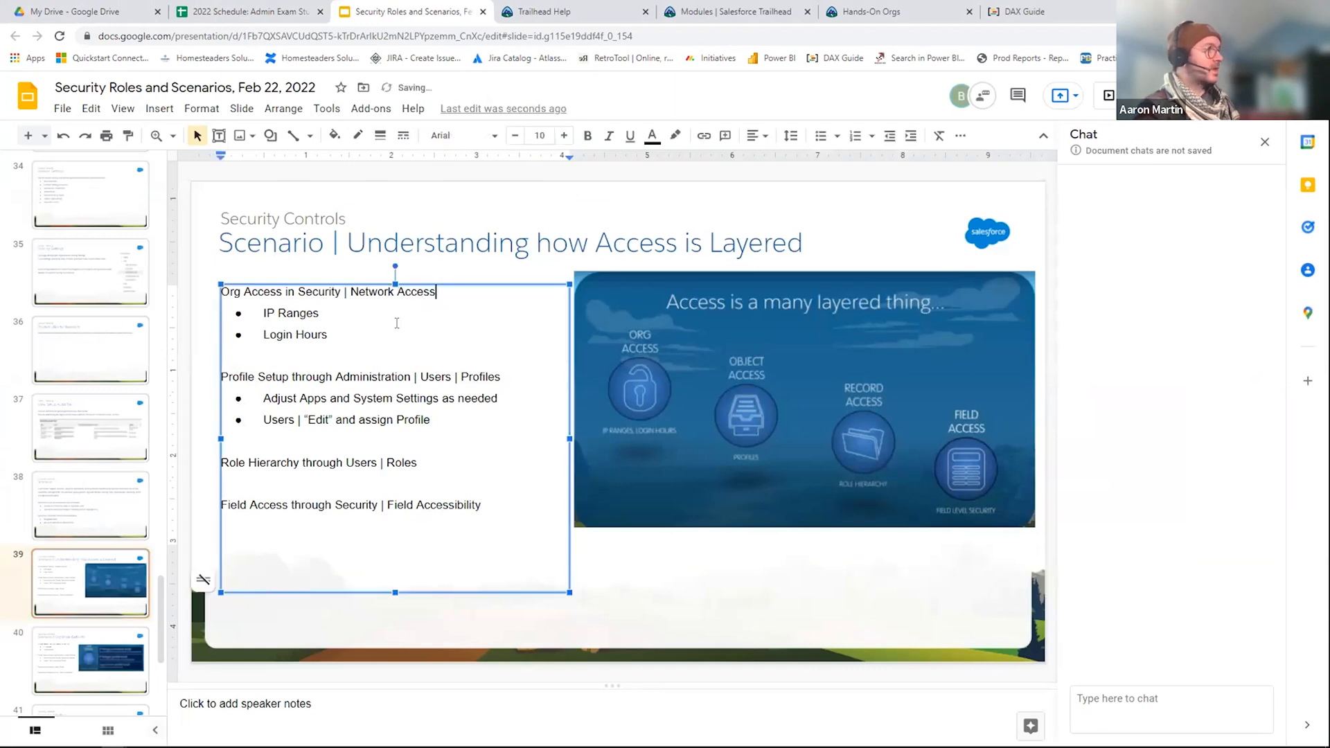
Step: Return to Salesforce Setup, open Session Settings under Security, and examine the session timeout, session, caching and identity verification options
{"action": "key", "text": "alt+Tab"}
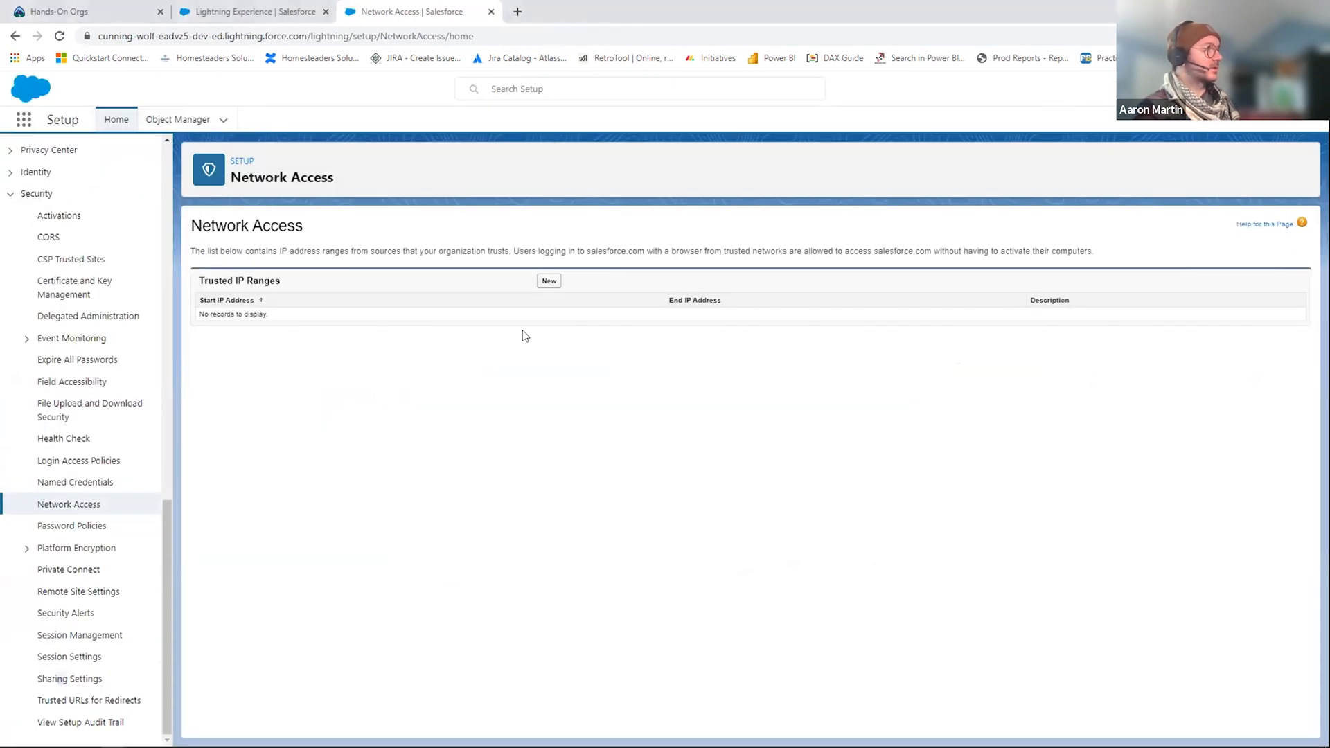
{"action": "left_click", "coordinate": [68, 658]}
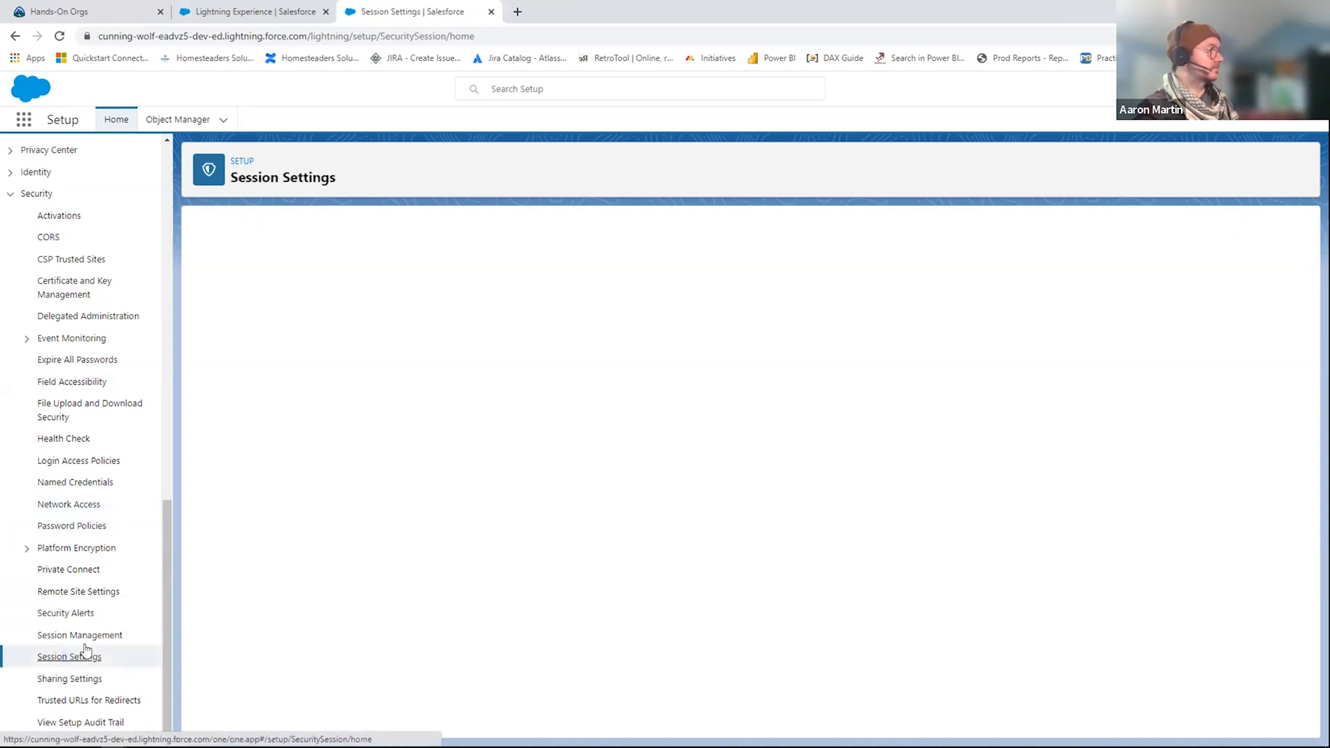
{"action": "scroll", "coordinate": [447, 325], "scroll_direction": "down", "scroll_amount": 10}
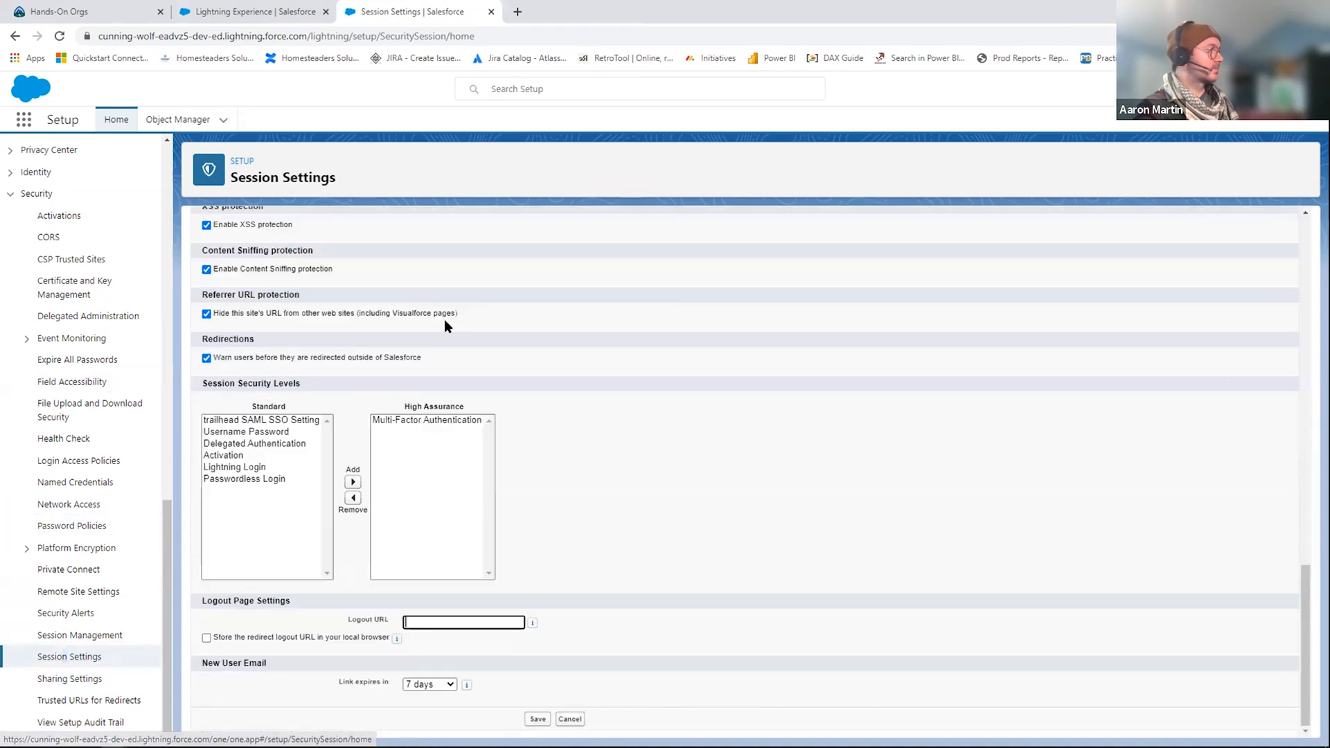
{"action": "scroll", "coordinate": [469, 396], "scroll_direction": "up", "scroll_amount": 10}
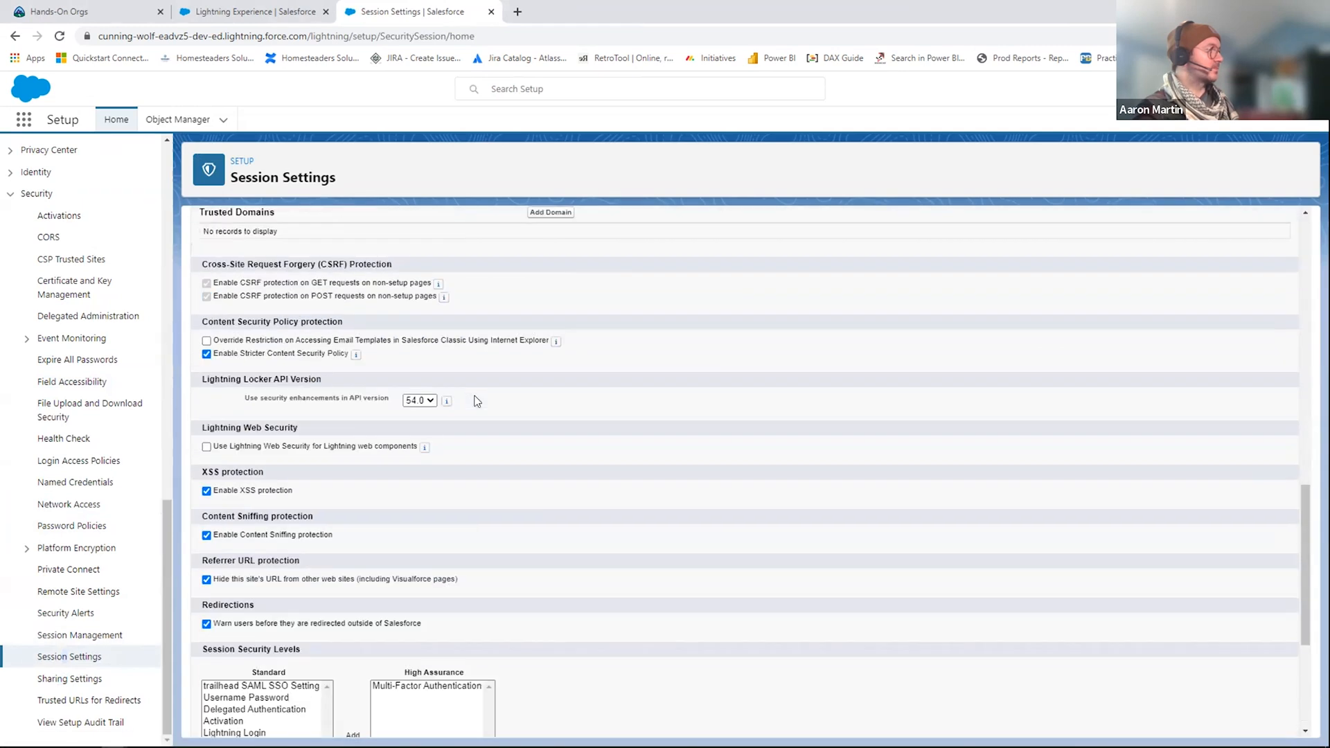
{"action": "scroll", "coordinate": [479, 384], "scroll_direction": "up", "scroll_amount": 5}
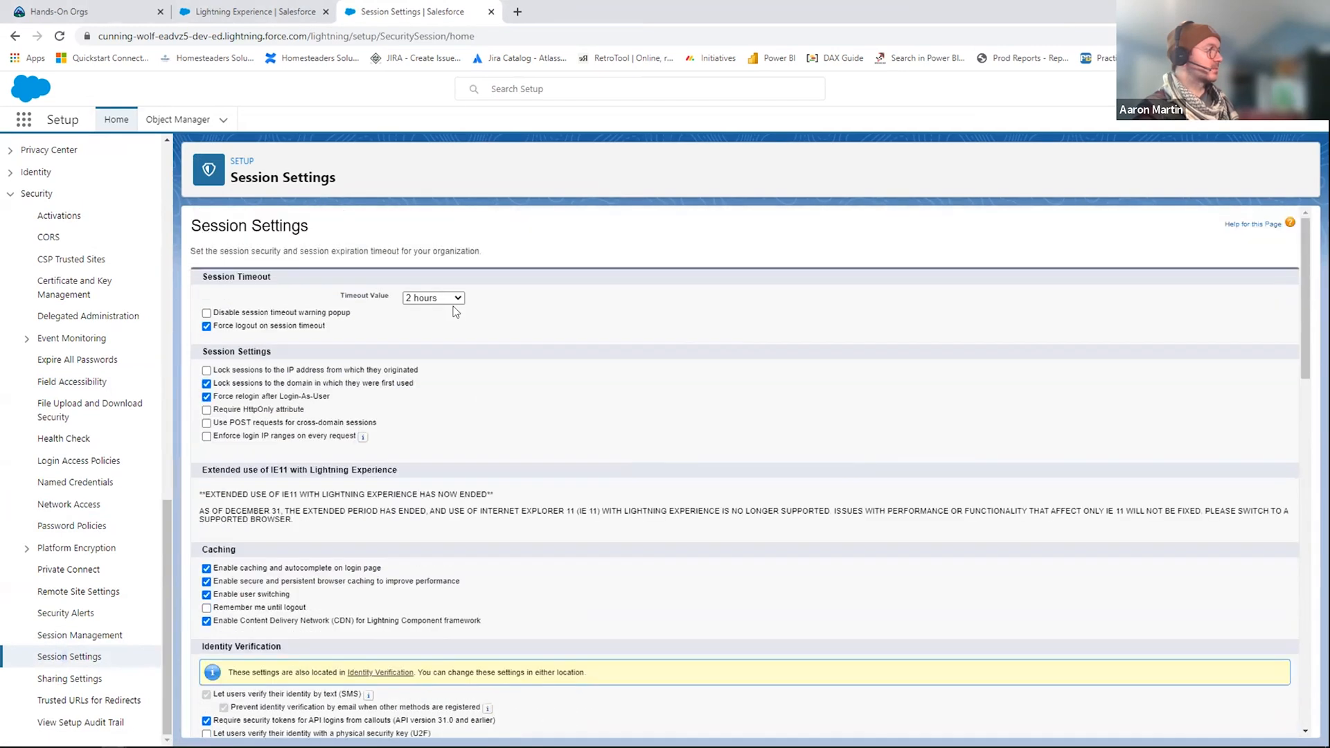
{"action": "scroll", "coordinate": [424, 424], "scroll_direction": "down", "scroll_amount": 5}
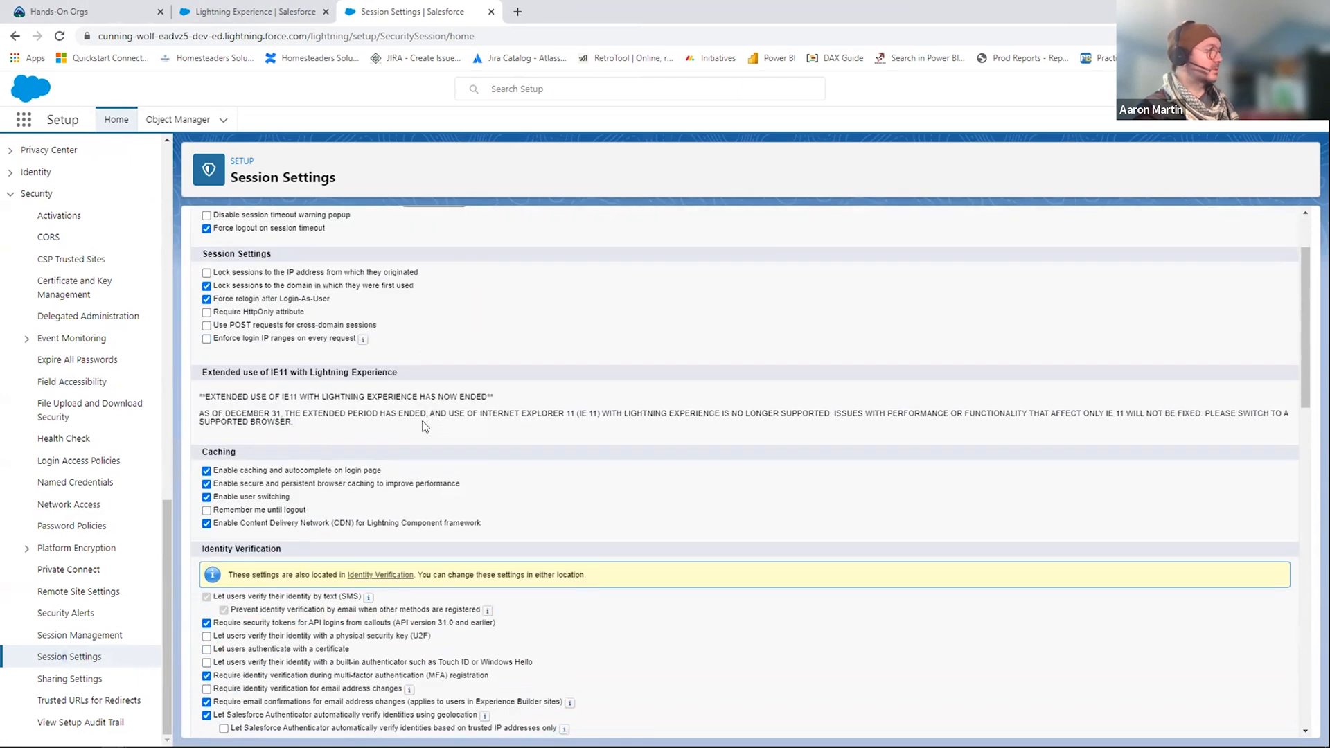
{"action": "scroll", "coordinate": [424, 424], "scroll_direction": "down", "scroll_amount": 3}
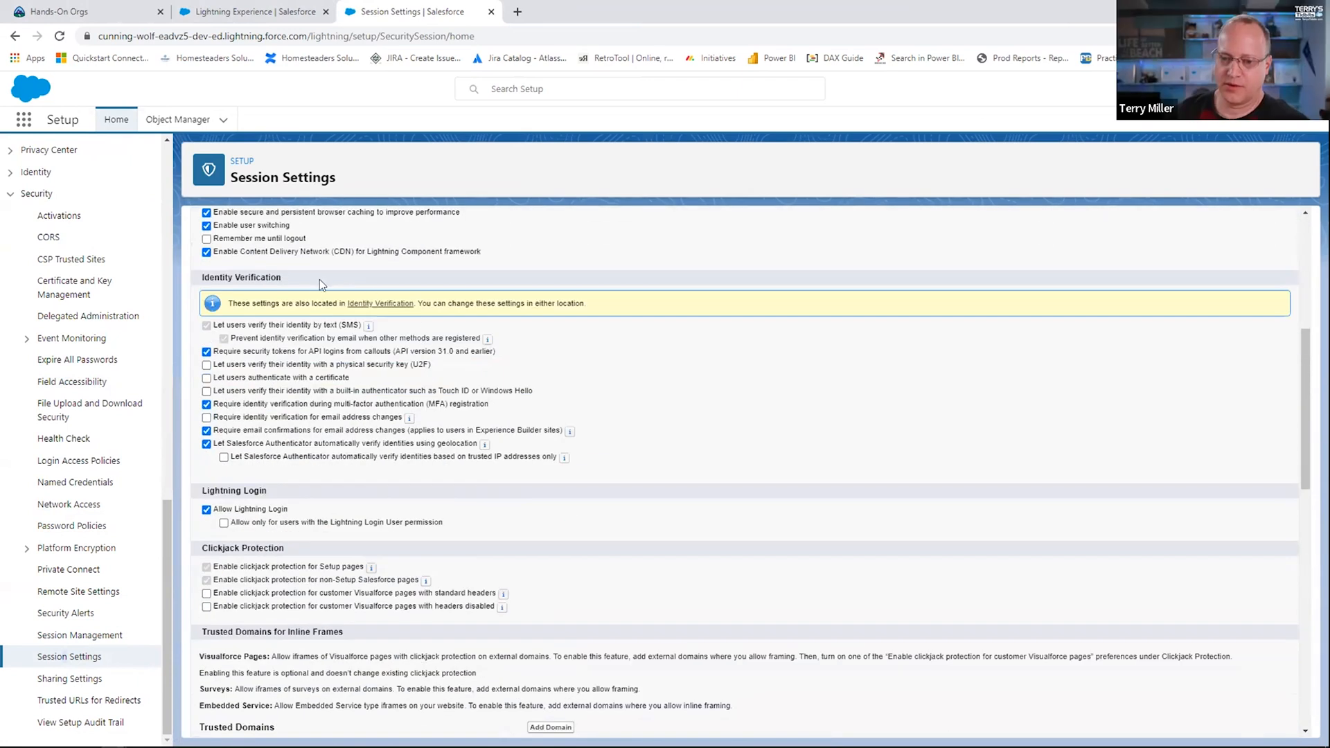
{"action": "scroll", "coordinate": [411, 322], "scroll_direction": "up", "scroll_amount": 7}
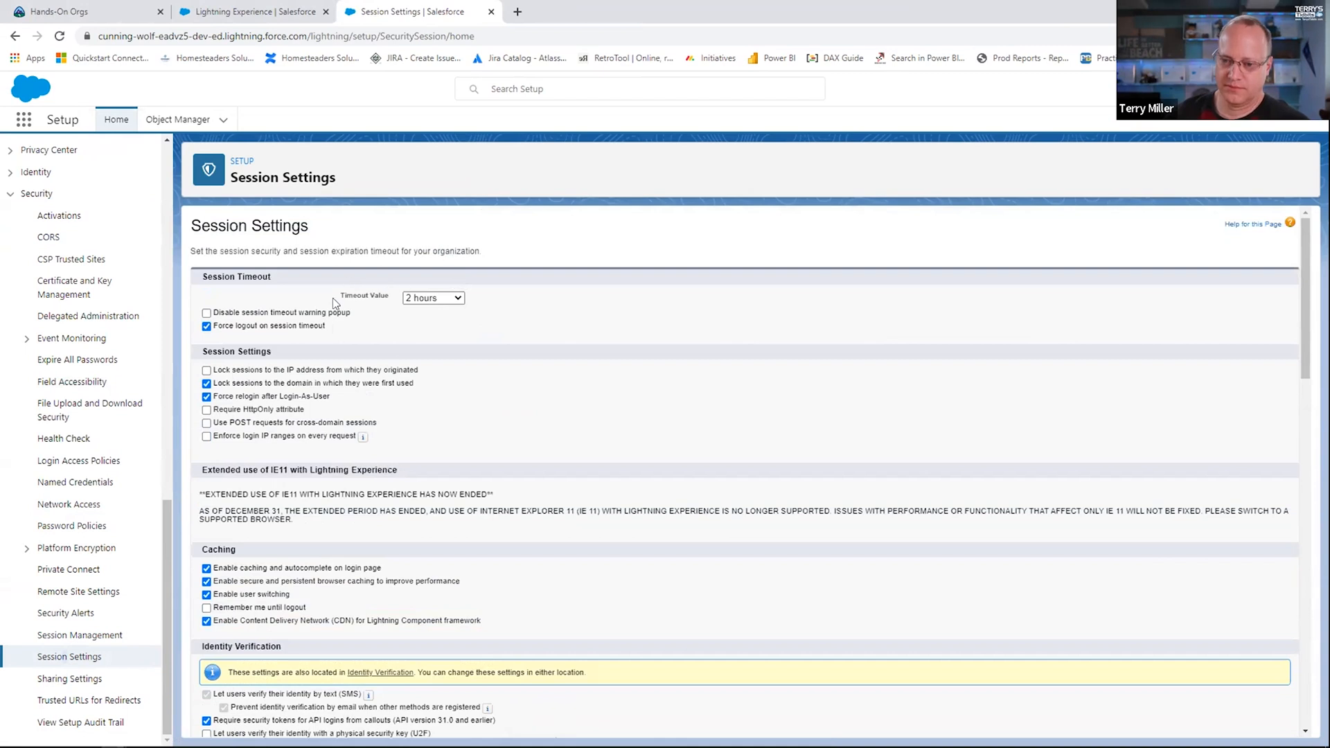
Step: Review the remaining Session Settings, from Lightning Login and Clickjack Protection through Session Security Levels to New User Email
{"action": "scroll", "coordinate": [312, 312], "scroll_direction": "down", "scroll_amount": 2}
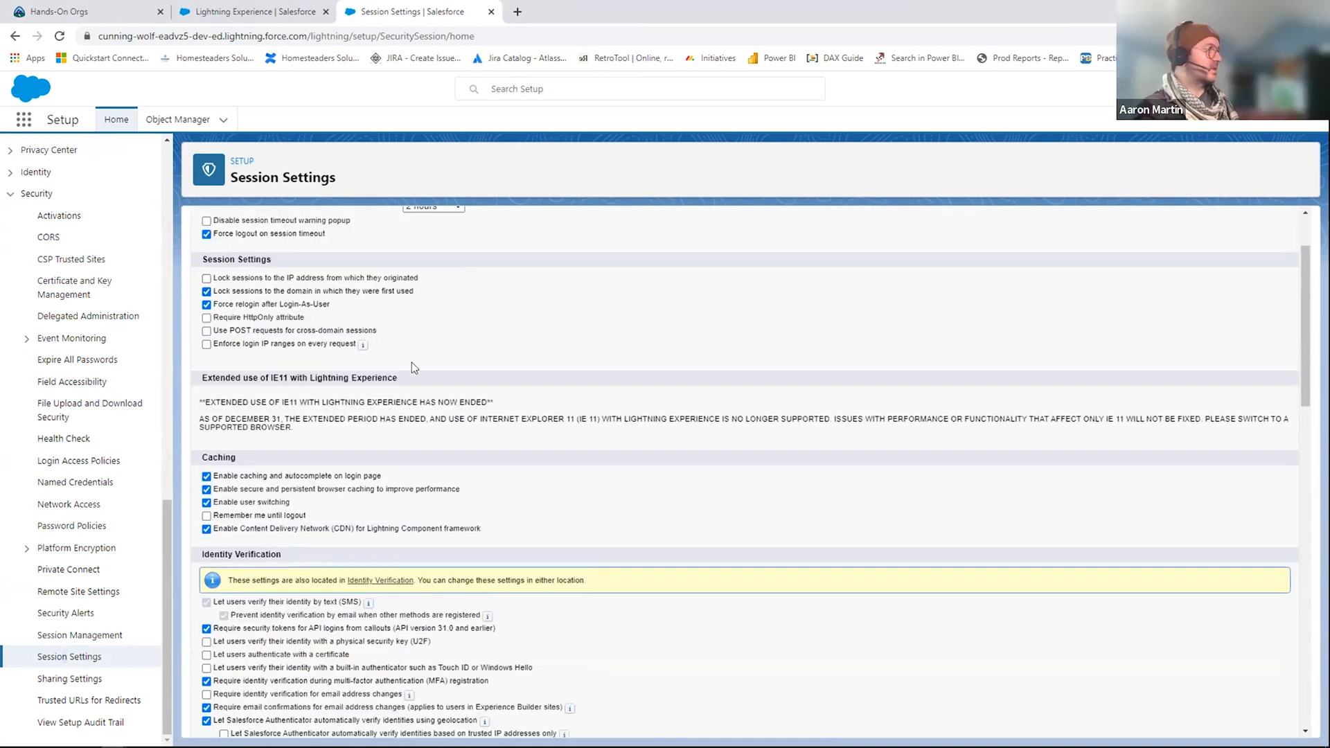
{"action": "scroll", "coordinate": [261, 422], "scroll_direction": "down", "scroll_amount": 5}
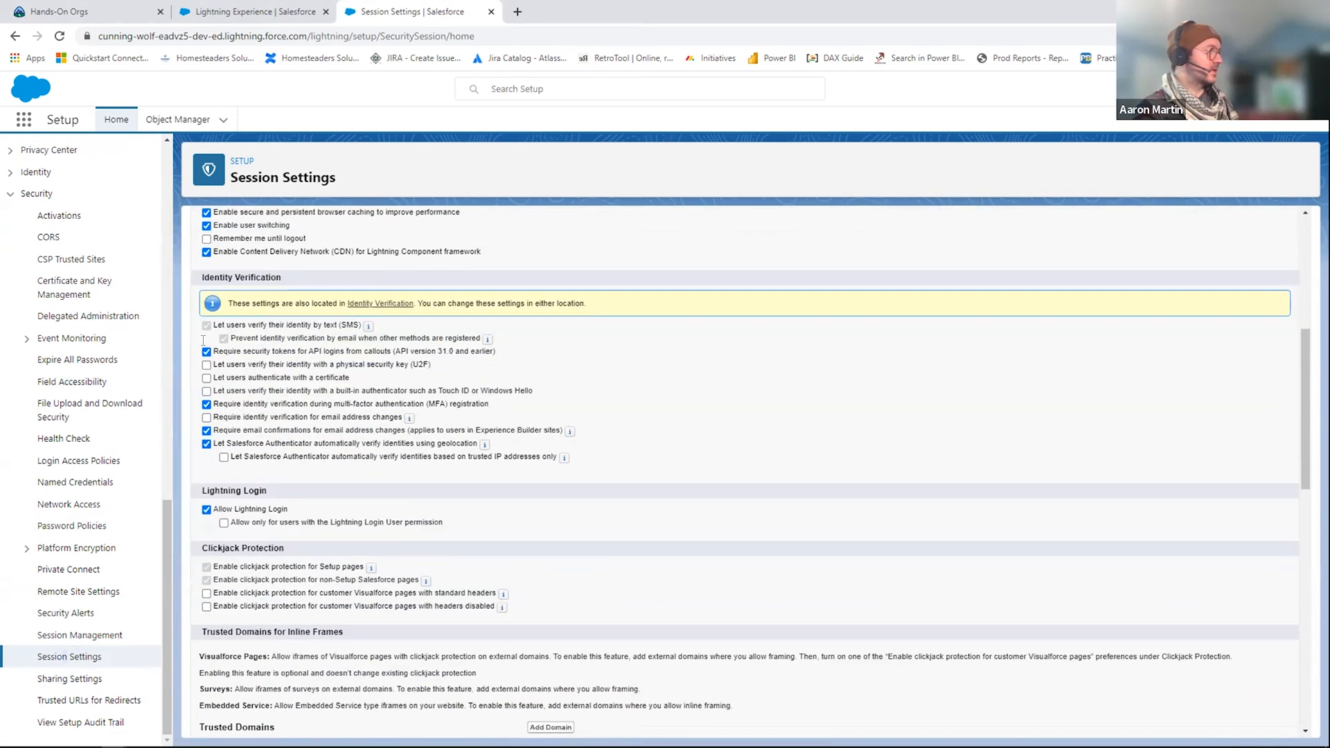
{"action": "scroll", "coordinate": [443, 436], "scroll_direction": "down", "scroll_amount": 3}
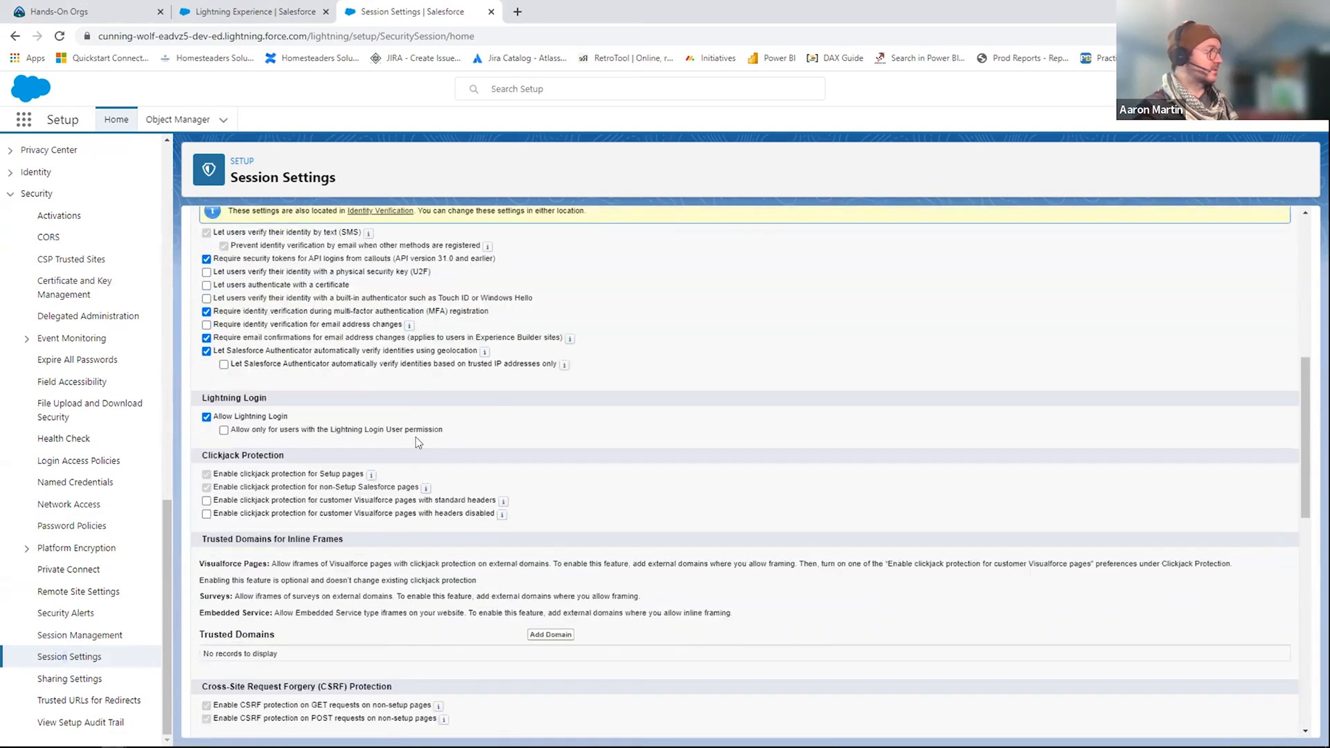
{"action": "scroll", "coordinate": [400, 429], "scroll_direction": "down", "scroll_amount": 1}
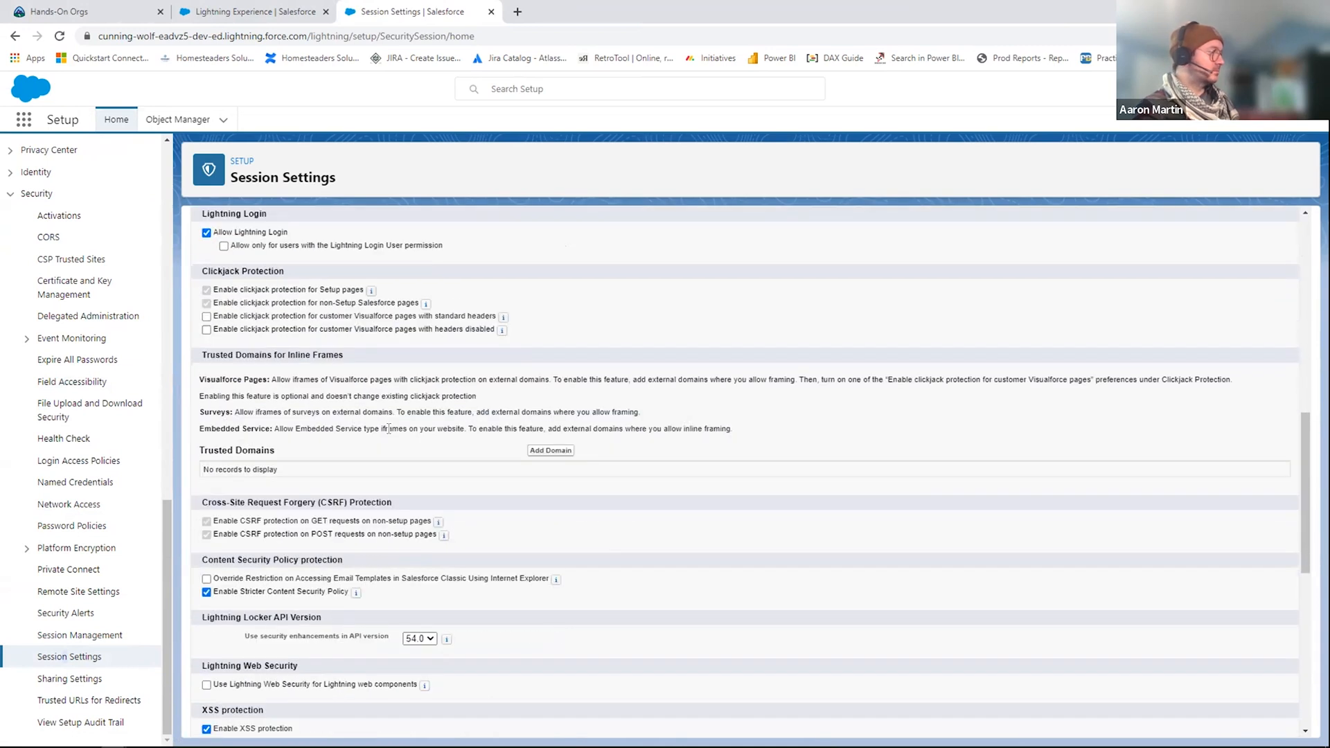
{"action": "scroll", "coordinate": [389, 428], "scroll_direction": "down", "scroll_amount": 2}
{"action": "scroll", "coordinate": [284, 485], "scroll_direction": "down", "scroll_amount": 1}
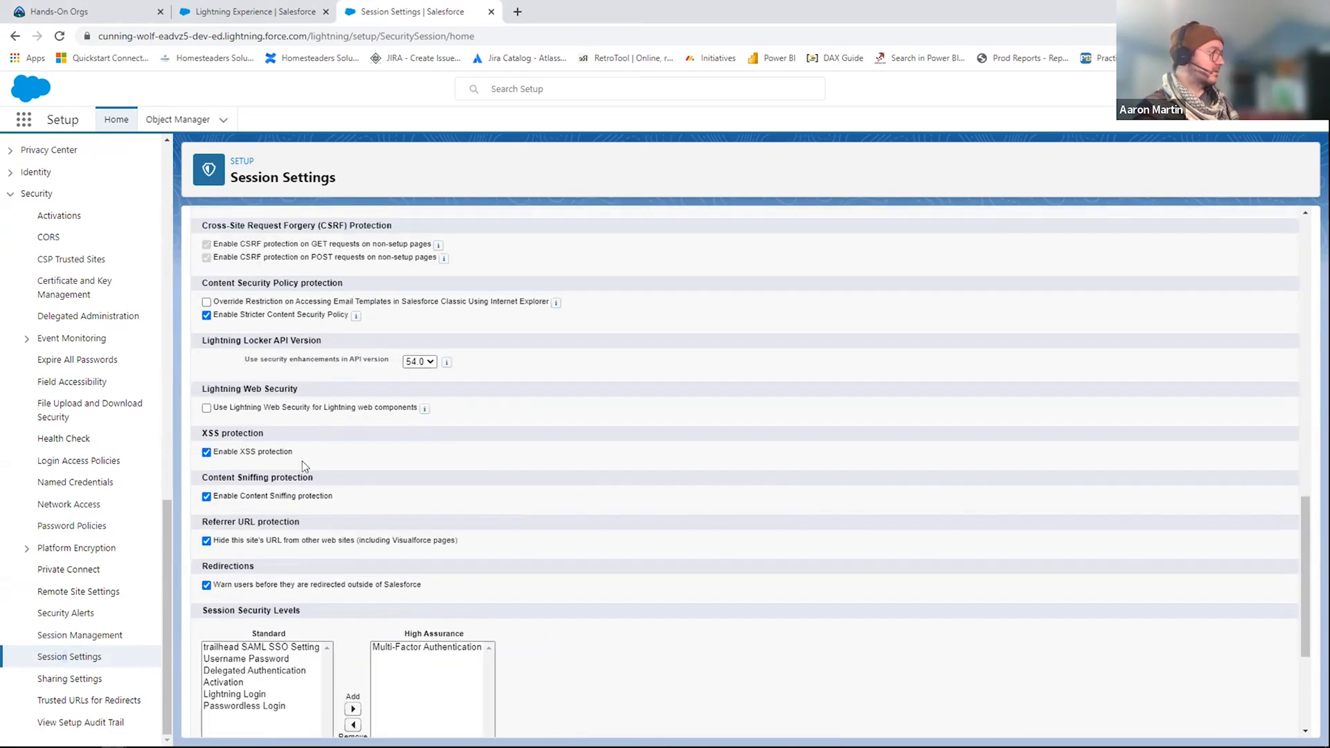
{"action": "scroll", "coordinate": [297, 570], "scroll_direction": "down", "scroll_amount": 1}
{"action": "scroll", "coordinate": [347, 557], "scroll_direction": "down", "scroll_amount": 1}
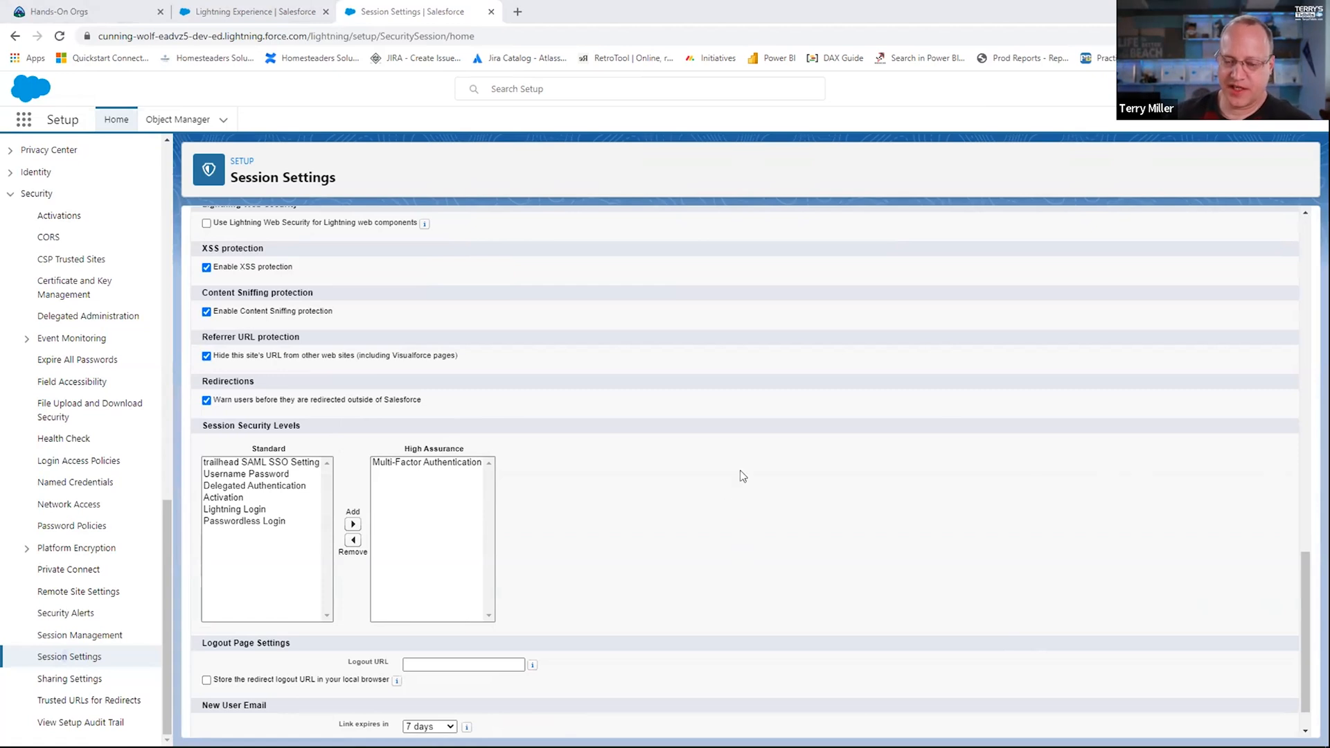
{"action": "scroll", "coordinate": [624, 519], "scroll_direction": "down", "scroll_amount": 1}
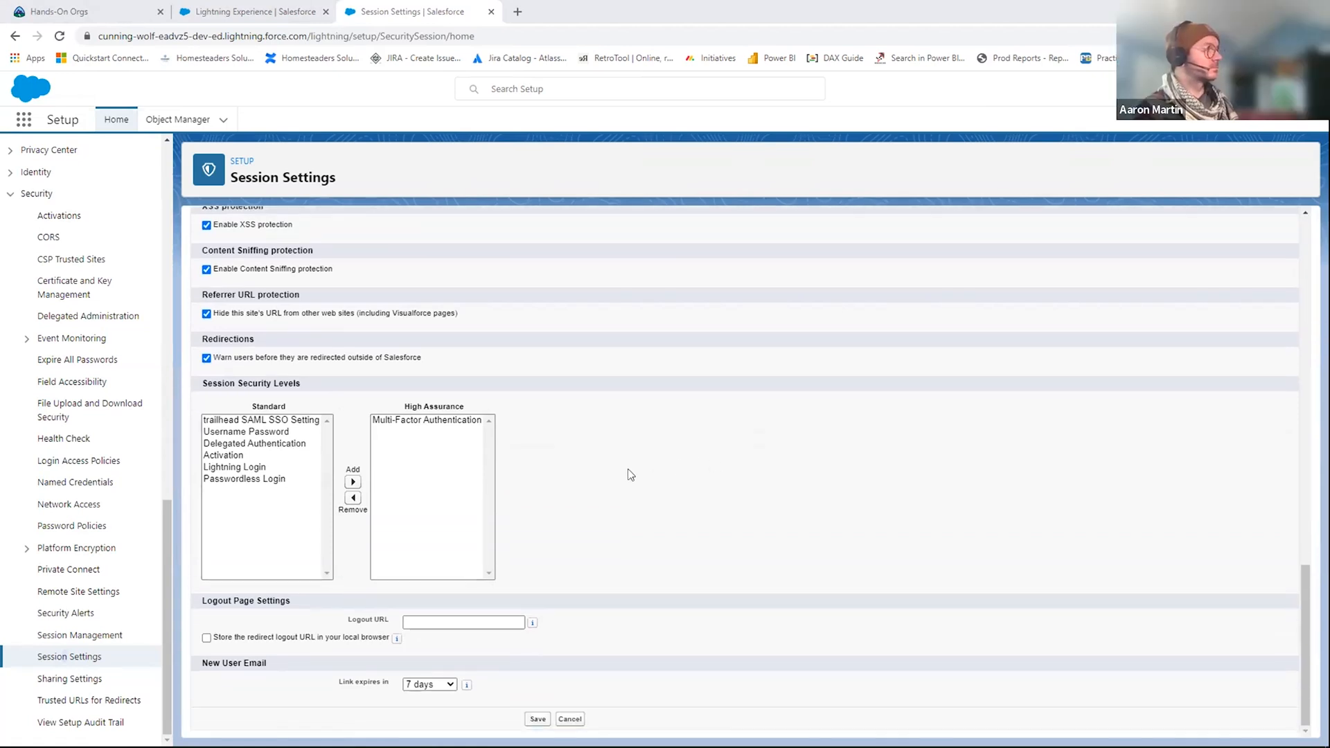
{"action": "left_click", "coordinate": [251, 18]}
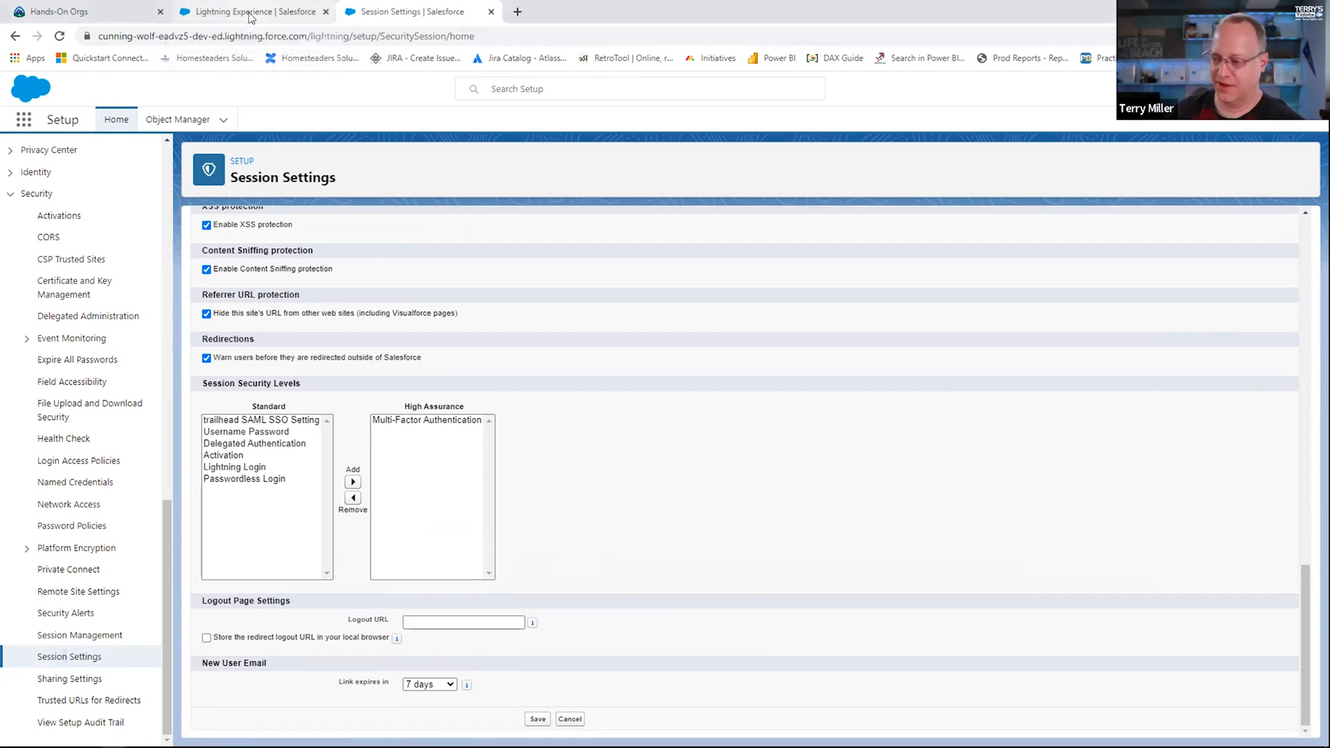
{"action": "key", "text": "alt+Tab"}
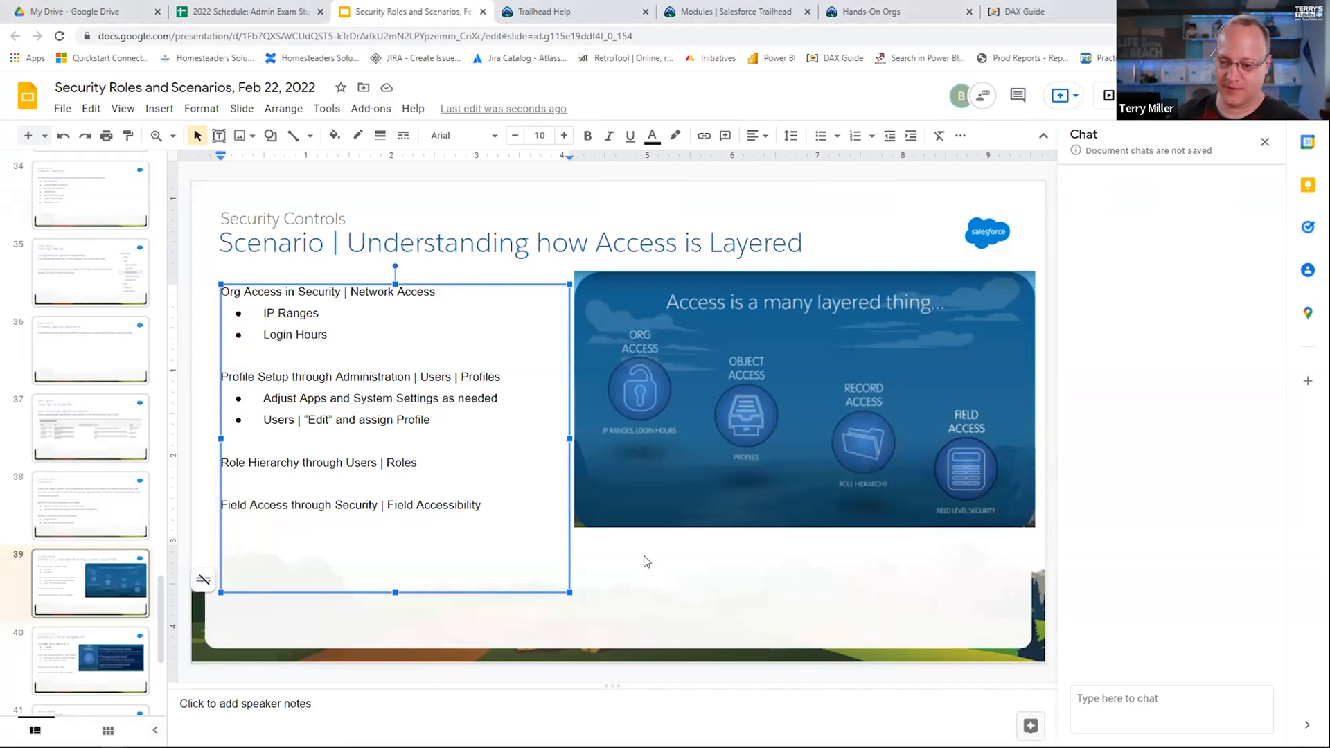
{"action": "key", "text": "alt+Tab"}
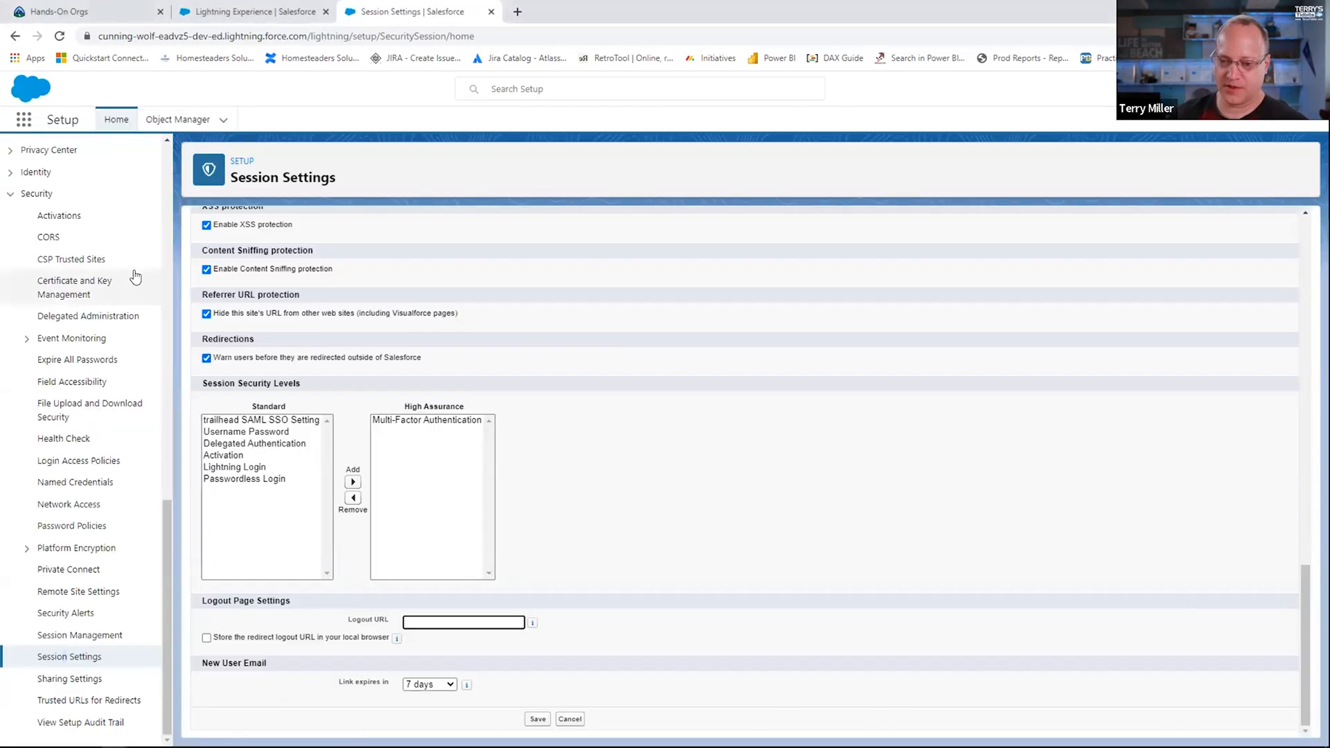
{"action": "key", "text": "alt+Tab"}
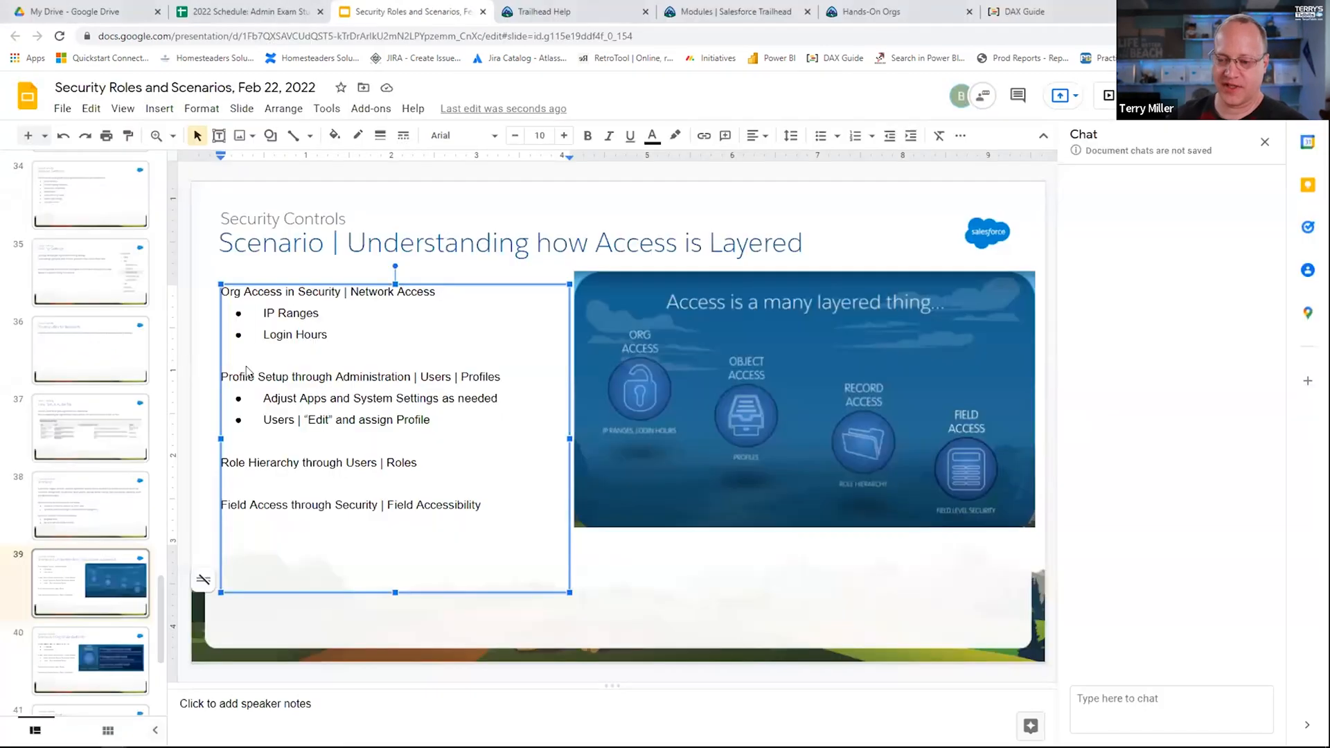
{"action": "key", "text": "alt+Tab"}
Step: Open Custom: Sales Profile for editing from the Profiles list under Users, and examine its app settings and connected app access
{"action": "scroll", "coordinate": [128, 320], "scroll_direction": "up", "scroll_amount": 10}
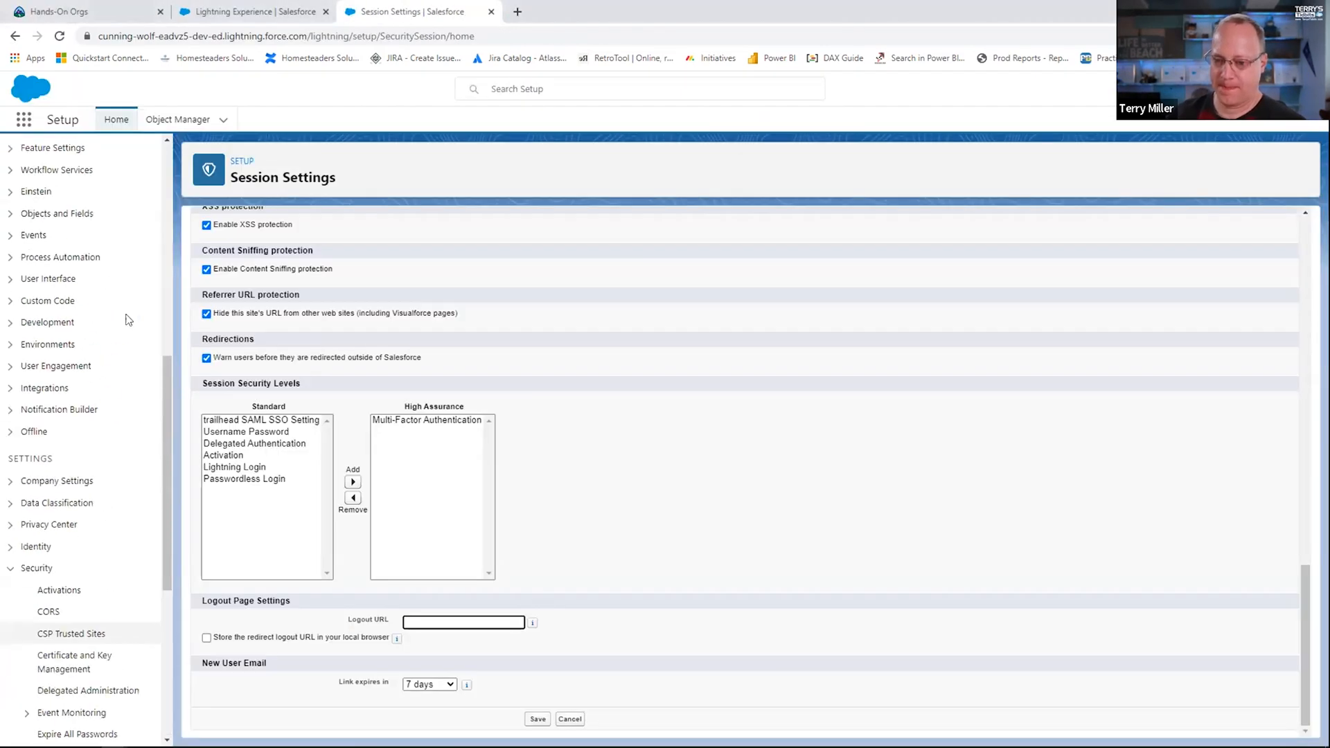
{"action": "scroll", "coordinate": [128, 320], "scroll_direction": "up", "scroll_amount": 3}
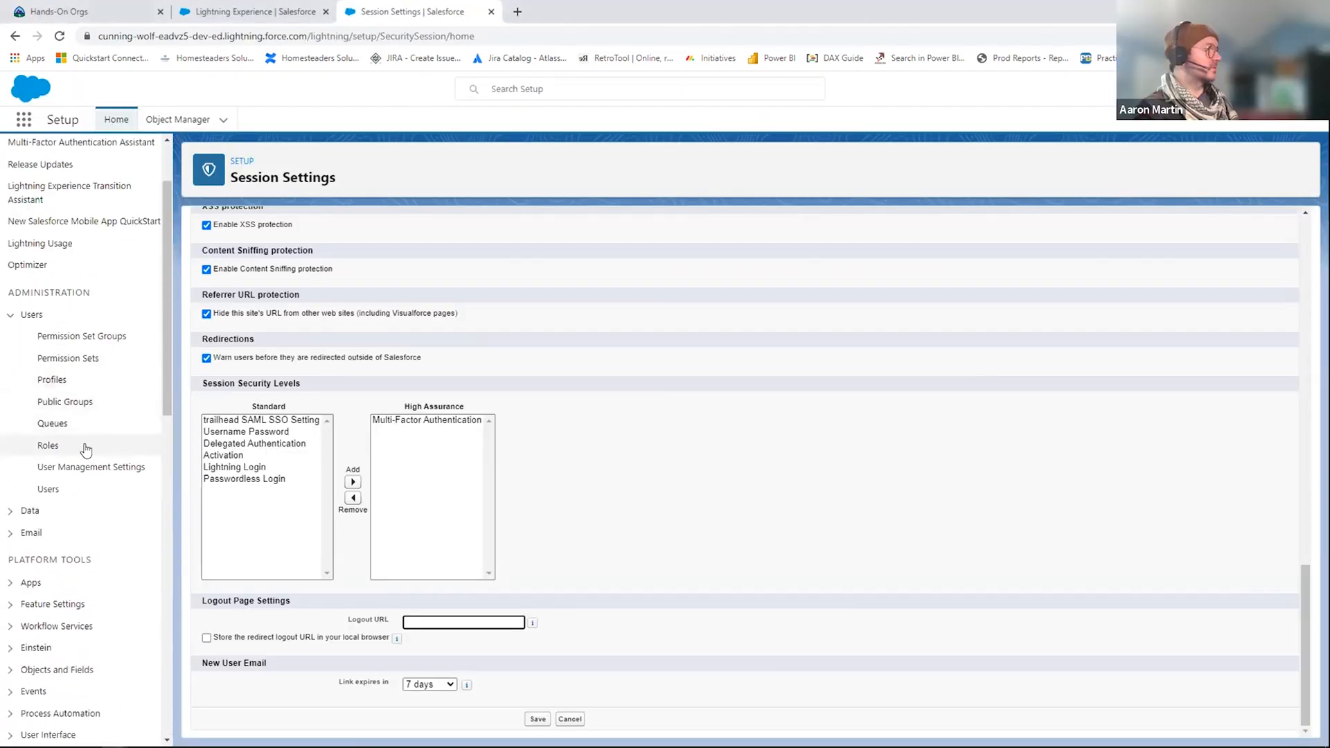
{"action": "left_click", "coordinate": [52, 379]}
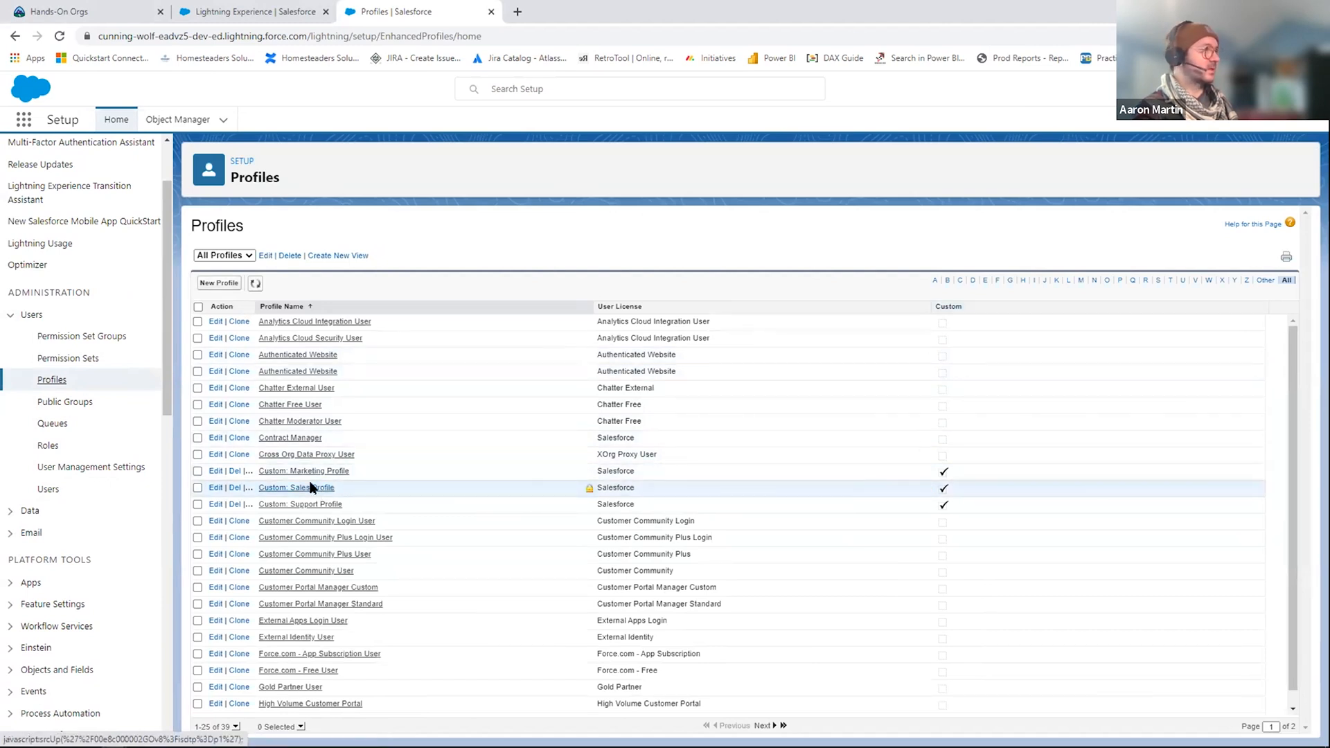
{"action": "left_click", "coordinate": [216, 489]}
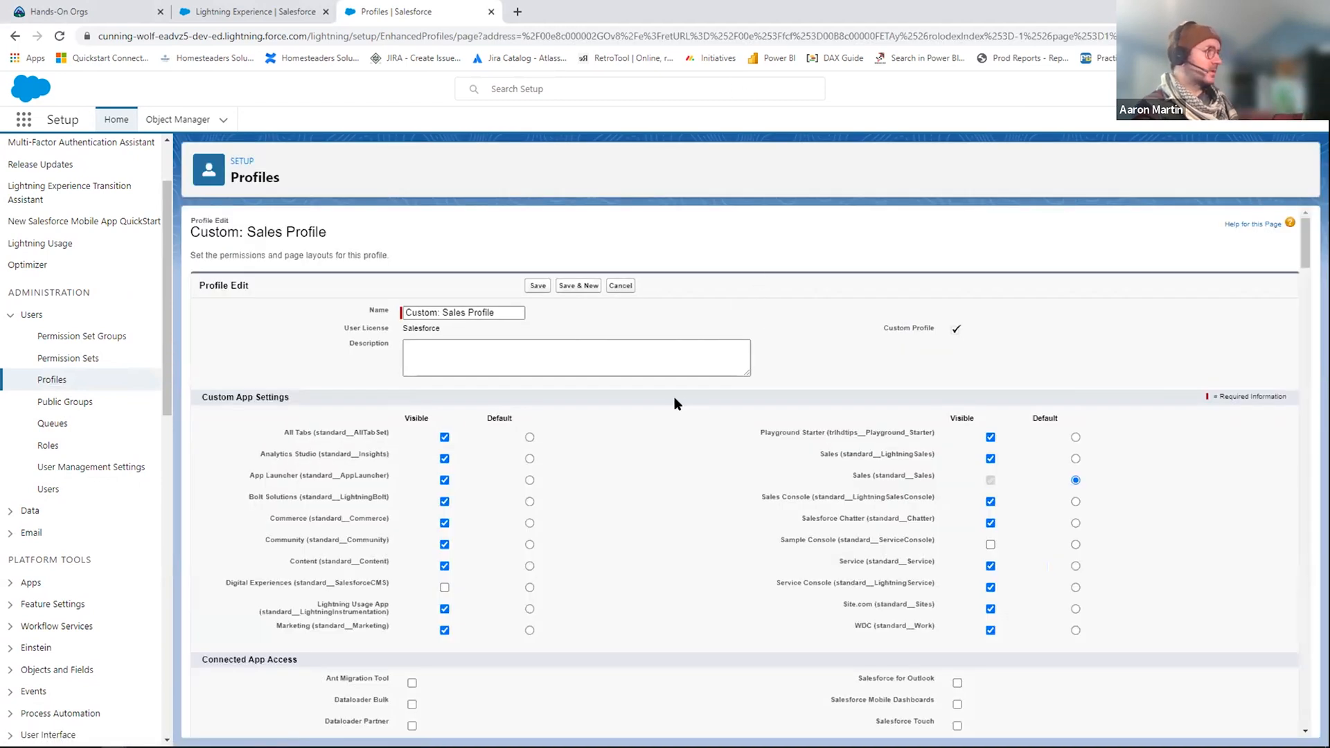
{"action": "scroll", "coordinate": [674, 398], "scroll_direction": "down", "scroll_amount": 1}
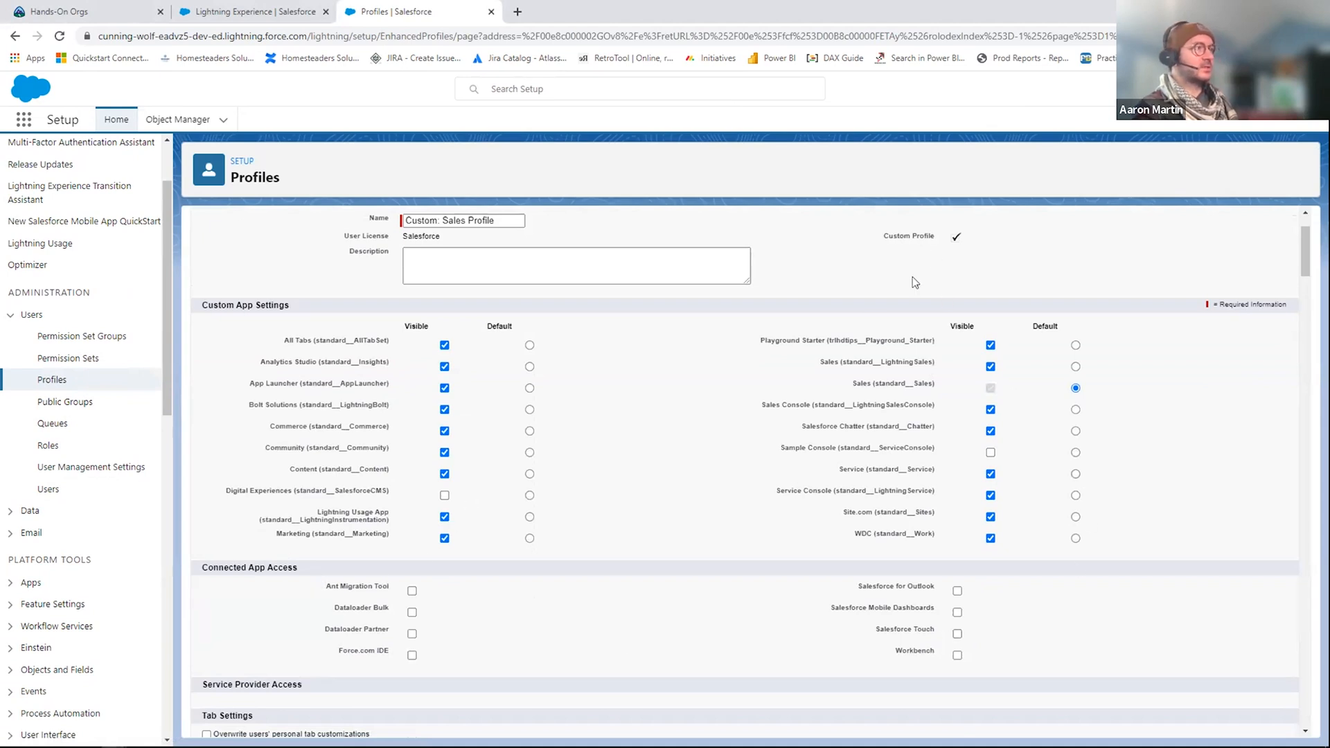
{"action": "scroll", "coordinate": [762, 312], "scroll_direction": "up", "scroll_amount": 1}
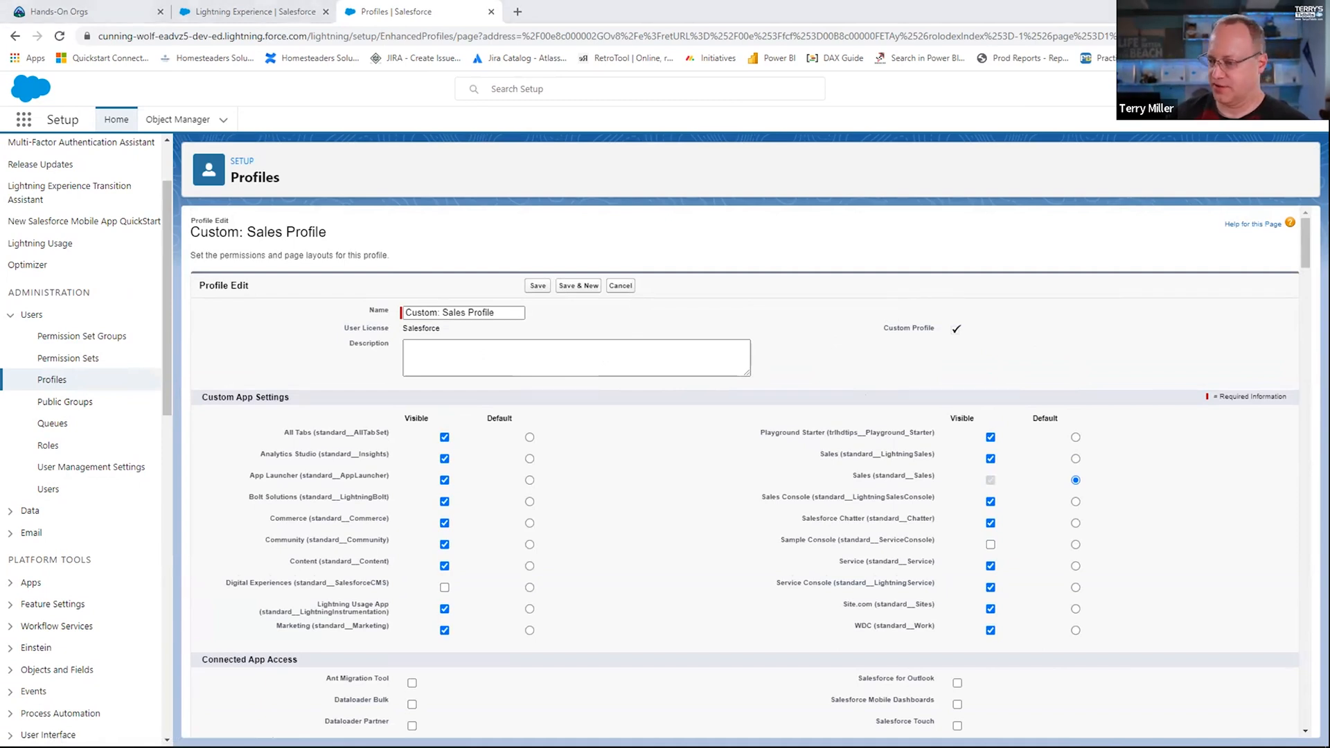
Step: Switch to Google Slides and show slide 41, Scenario | Profiles
{"action": "left_click", "coordinate": [250, 11]}
{"action": "left_click", "coordinate": [410, 15]}
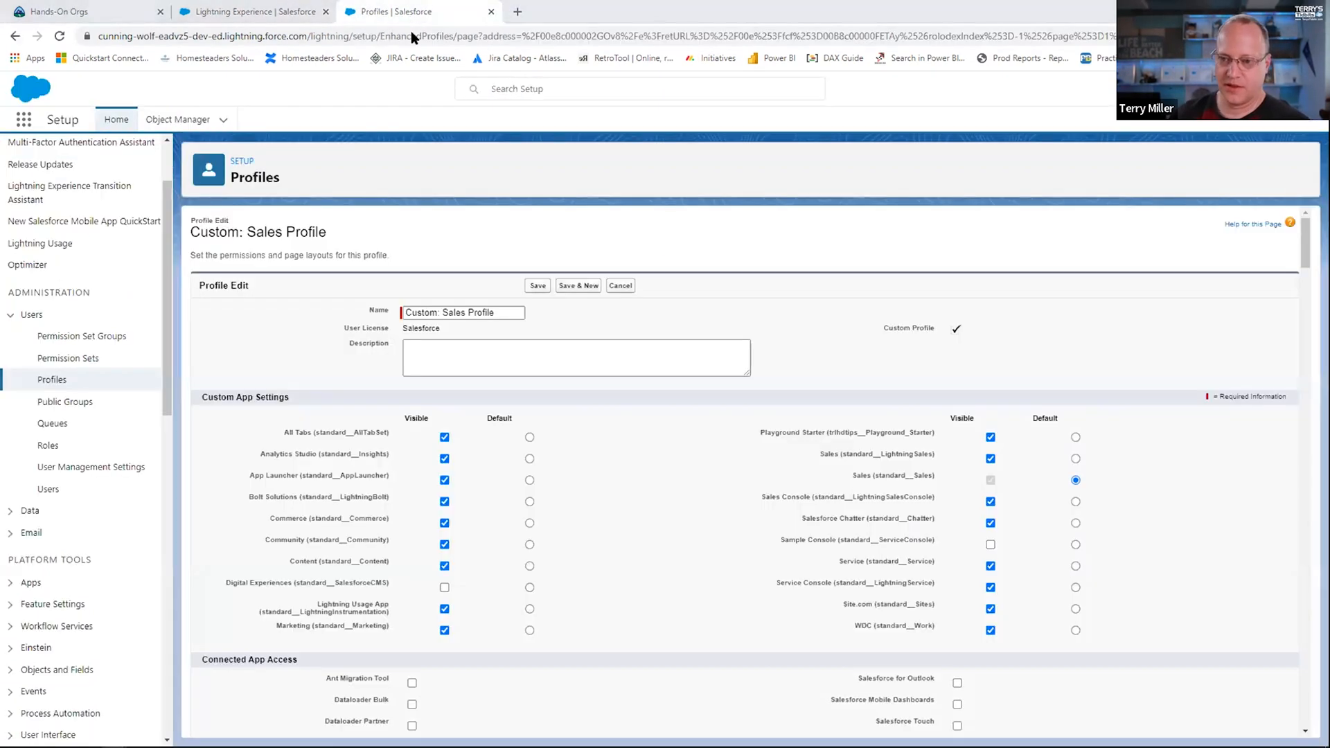
{"action": "key", "text": "alt+Tab"}
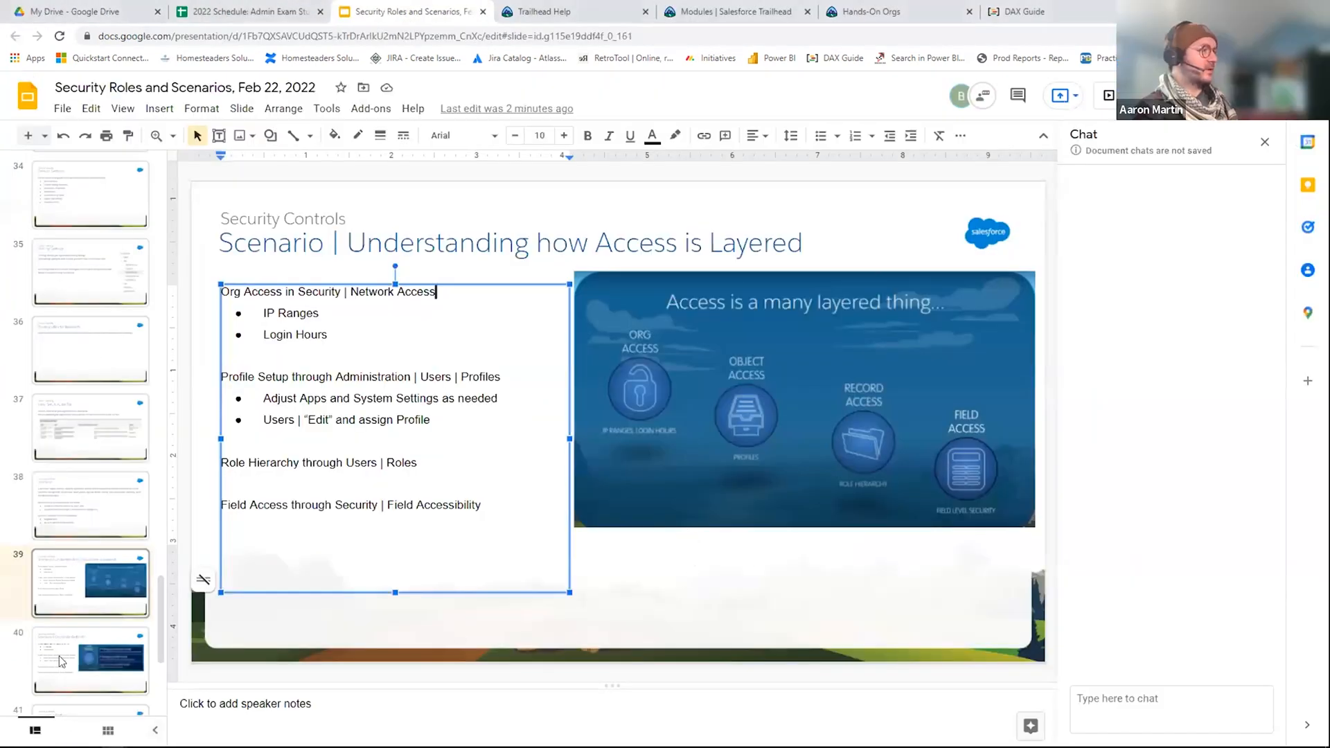
{"action": "left_click", "coordinate": [88, 671]}
{"action": "key", "text": "Down"}
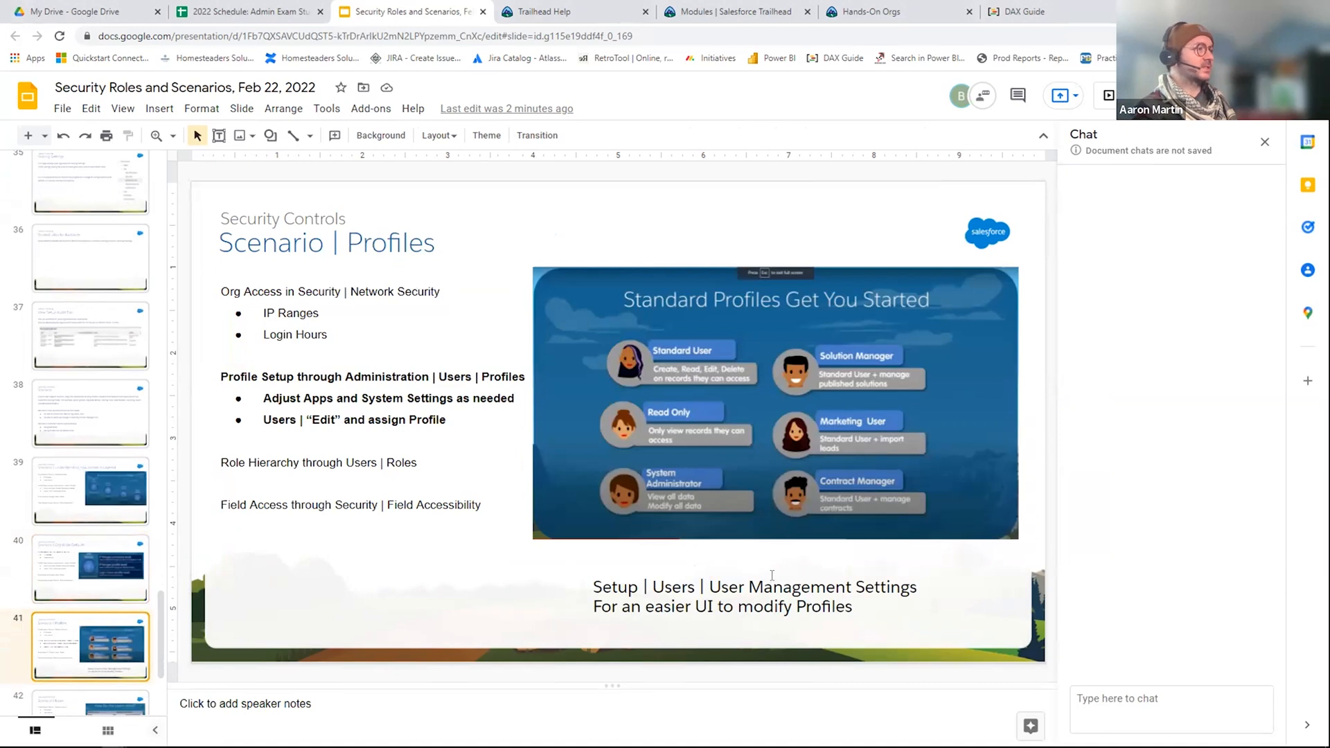
Step: Return to Salesforce Setup and review the options in User Management Settings under Users
{"action": "key", "text": "alt+Tab"}
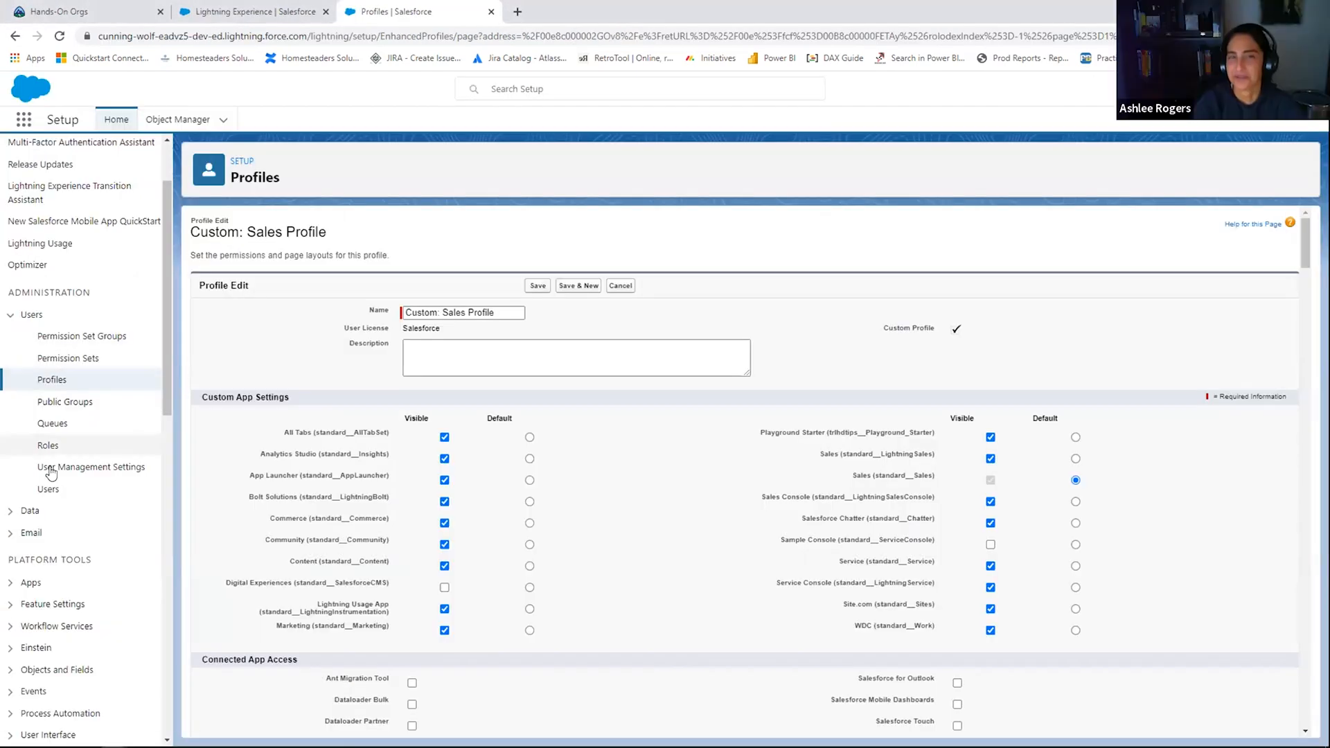
{"action": "left_click", "coordinate": [55, 473]}
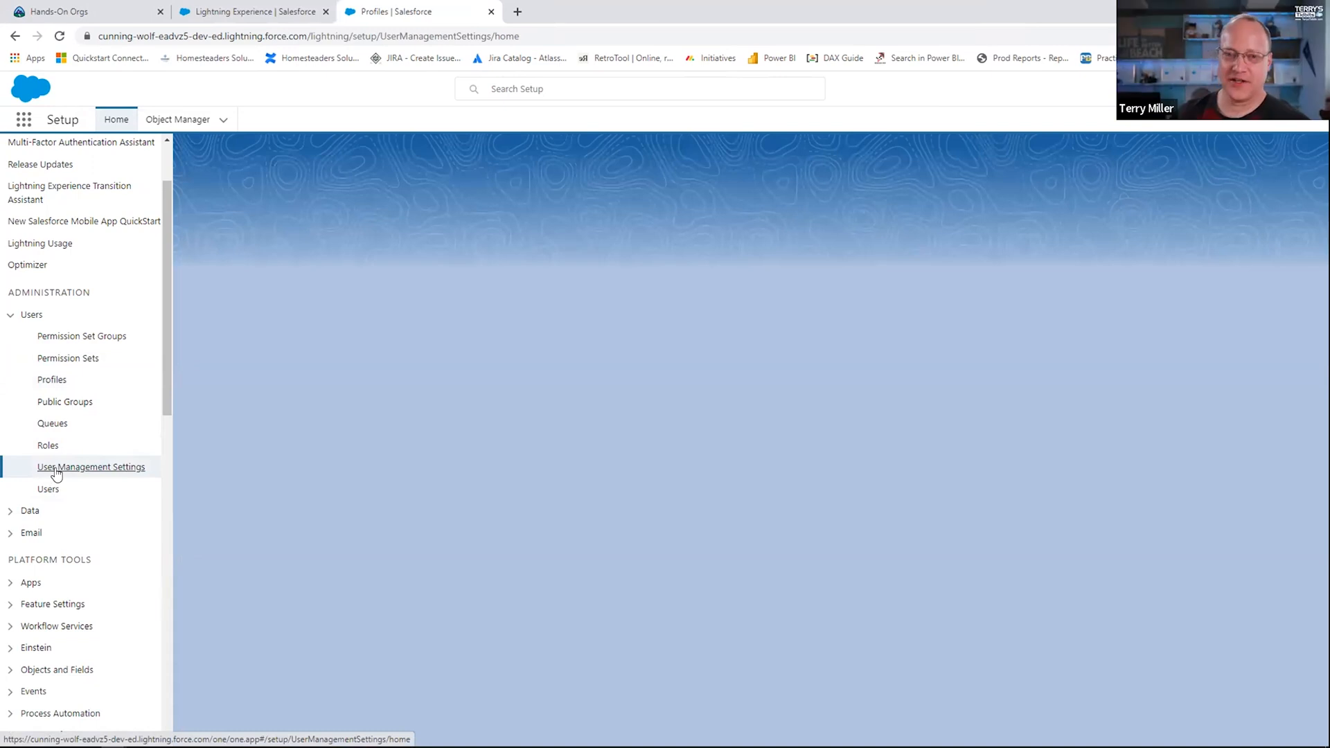
{"action": "scroll", "coordinate": [691, 524], "scroll_direction": "down", "scroll_amount": 4}
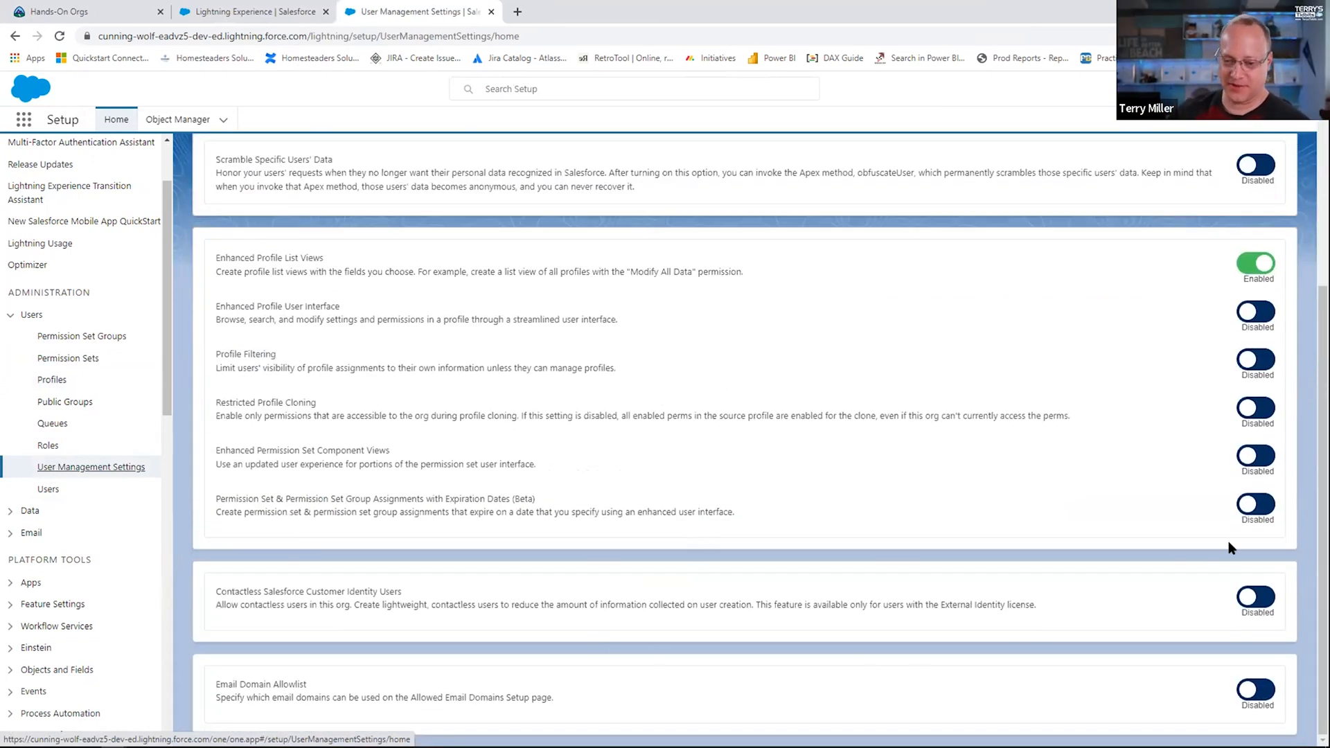
{"action": "scroll", "coordinate": [1230, 547], "scroll_direction": "up", "scroll_amount": 4}
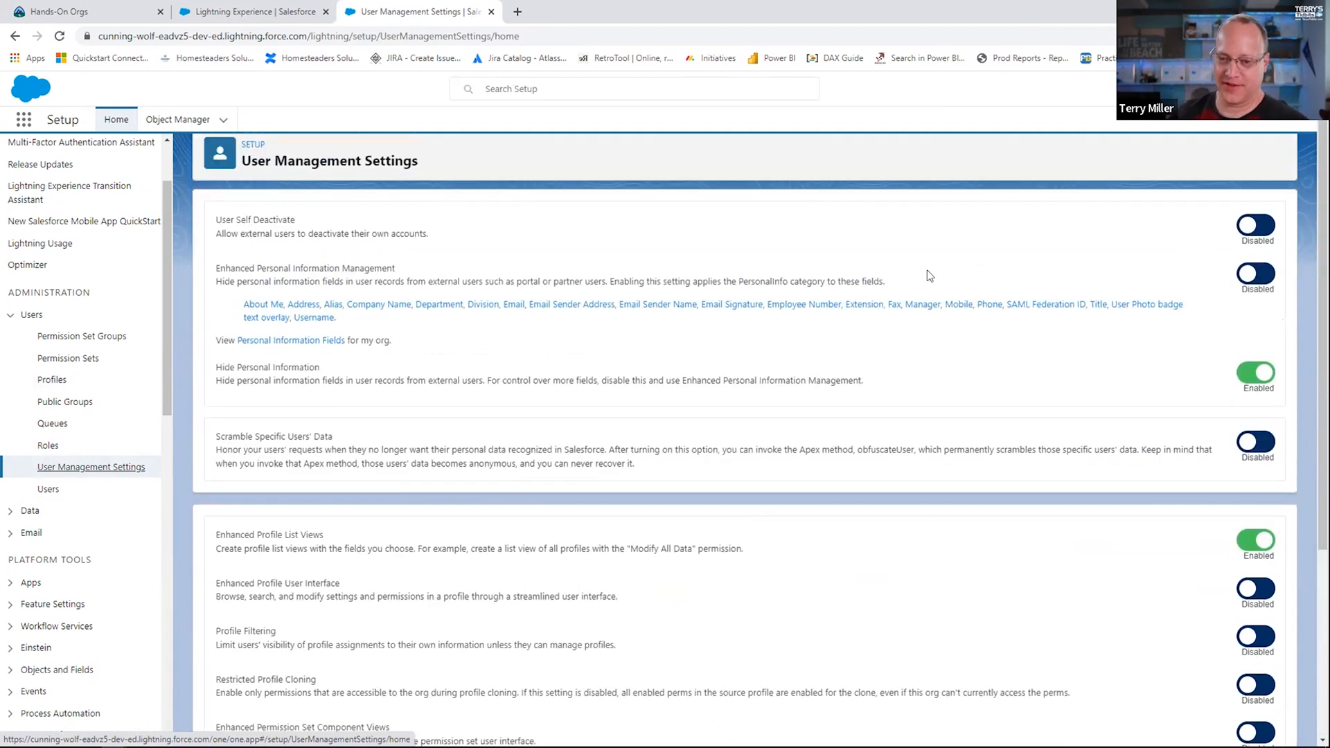
Step: Review the remaining User Management Settings and enable Enhanced Profile User Interface
{"action": "scroll", "coordinate": [908, 501], "scroll_direction": "down", "scroll_amount": 1}
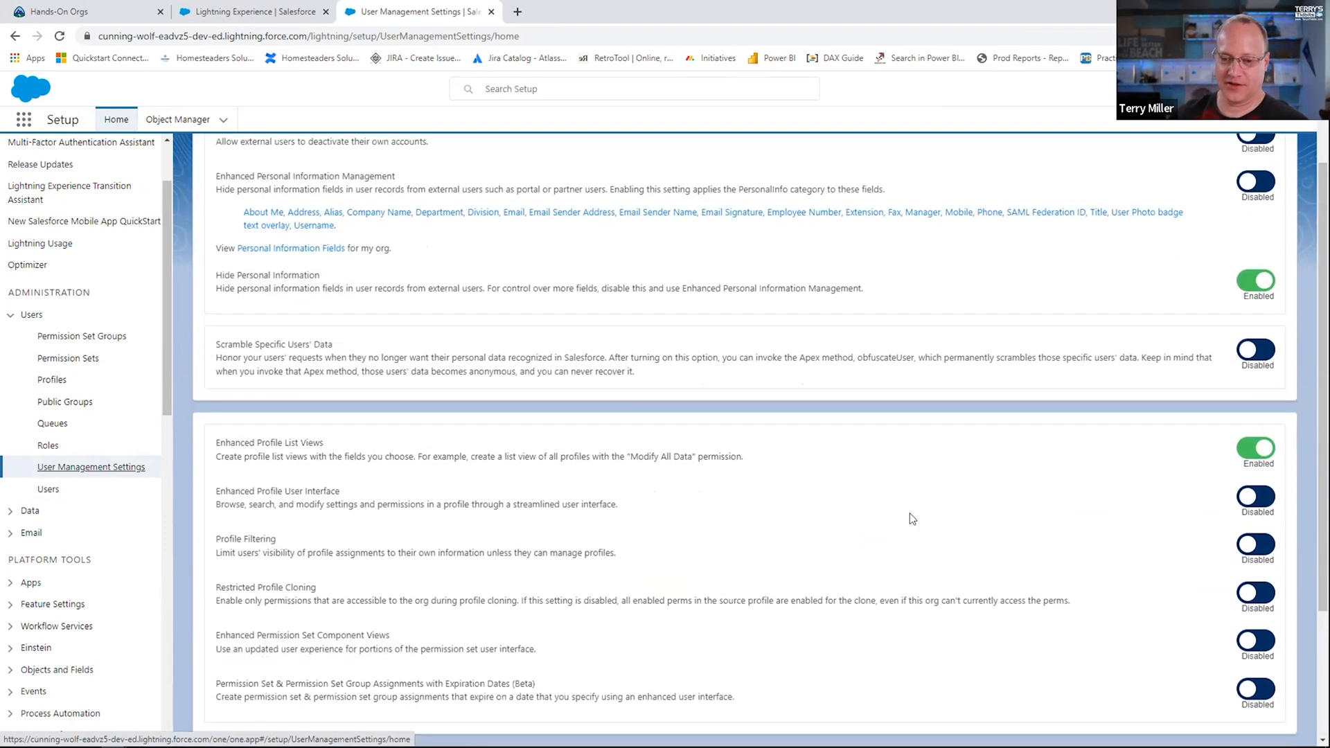
{"action": "scroll", "coordinate": [912, 519], "scroll_direction": "down", "scroll_amount": 2}
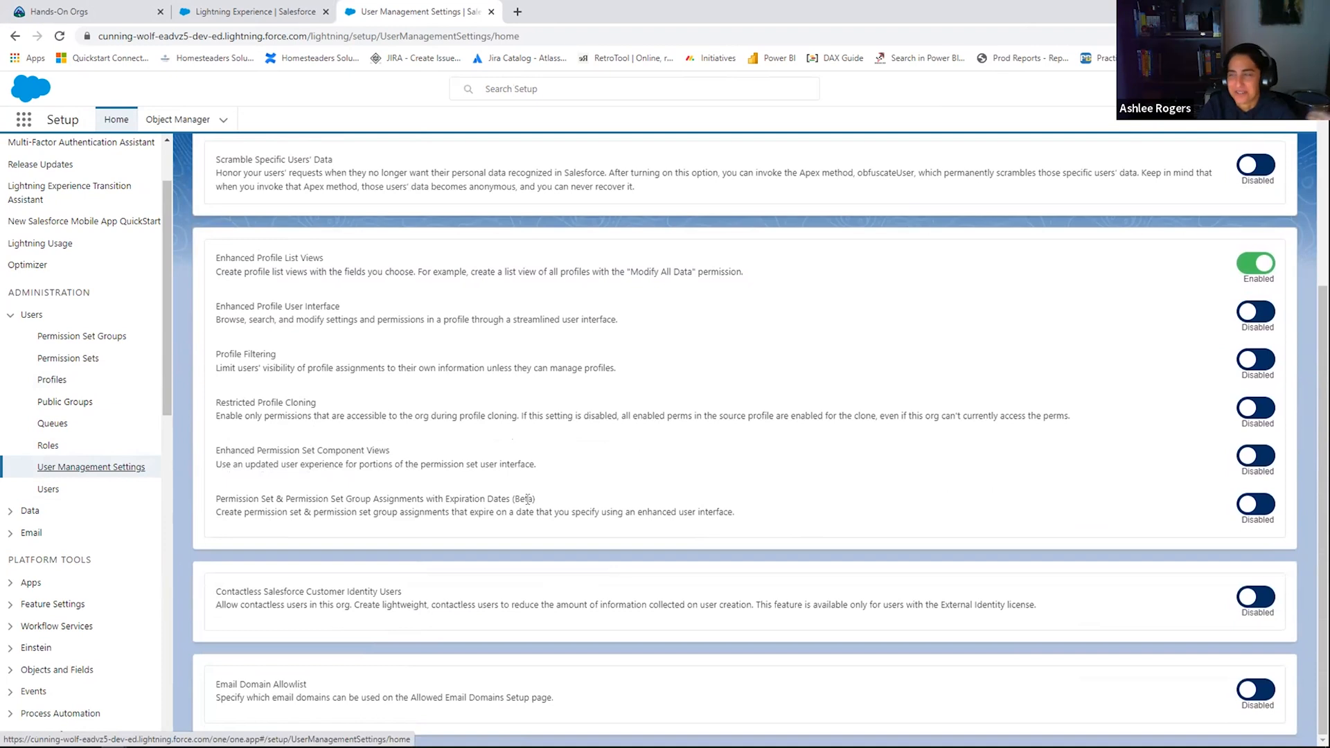
{"action": "scroll", "coordinate": [303, 298], "scroll_direction": "up", "scroll_amount": 3}
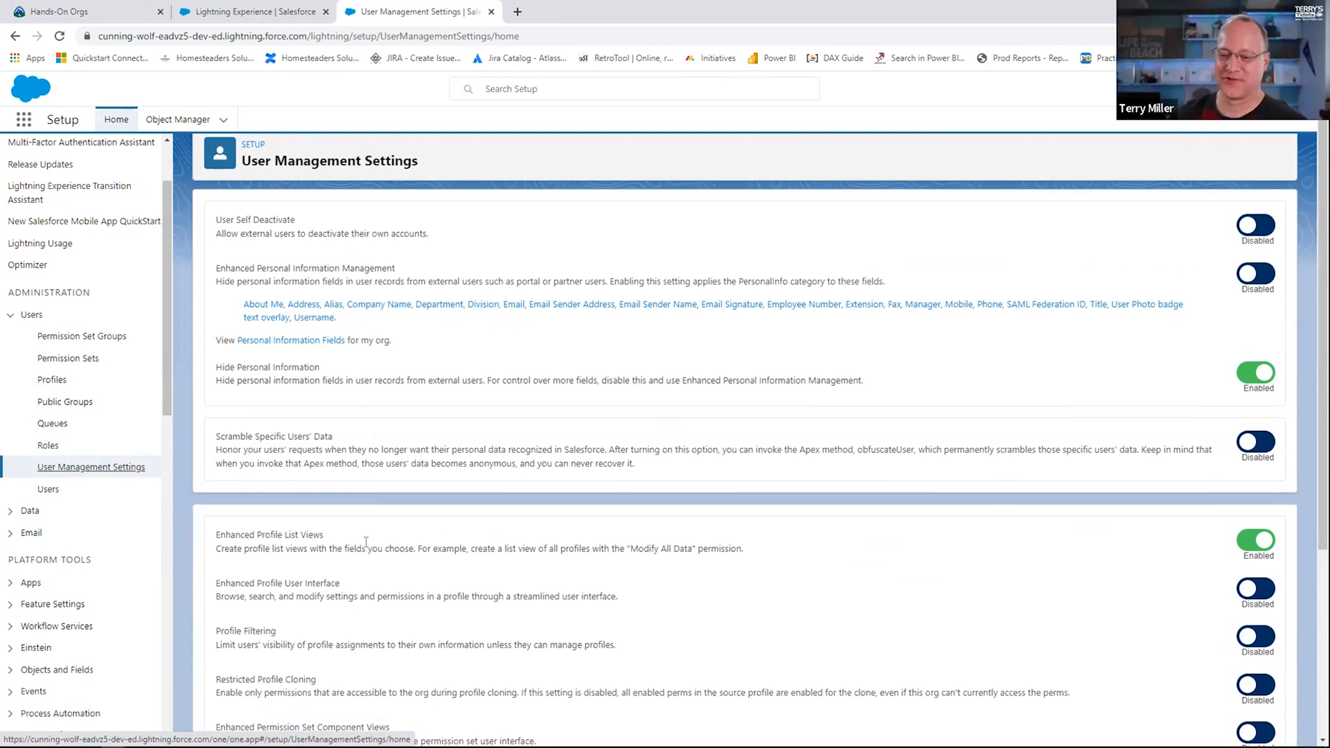
{"action": "scroll", "coordinate": [365, 541], "scroll_direction": "down", "scroll_amount": 3}
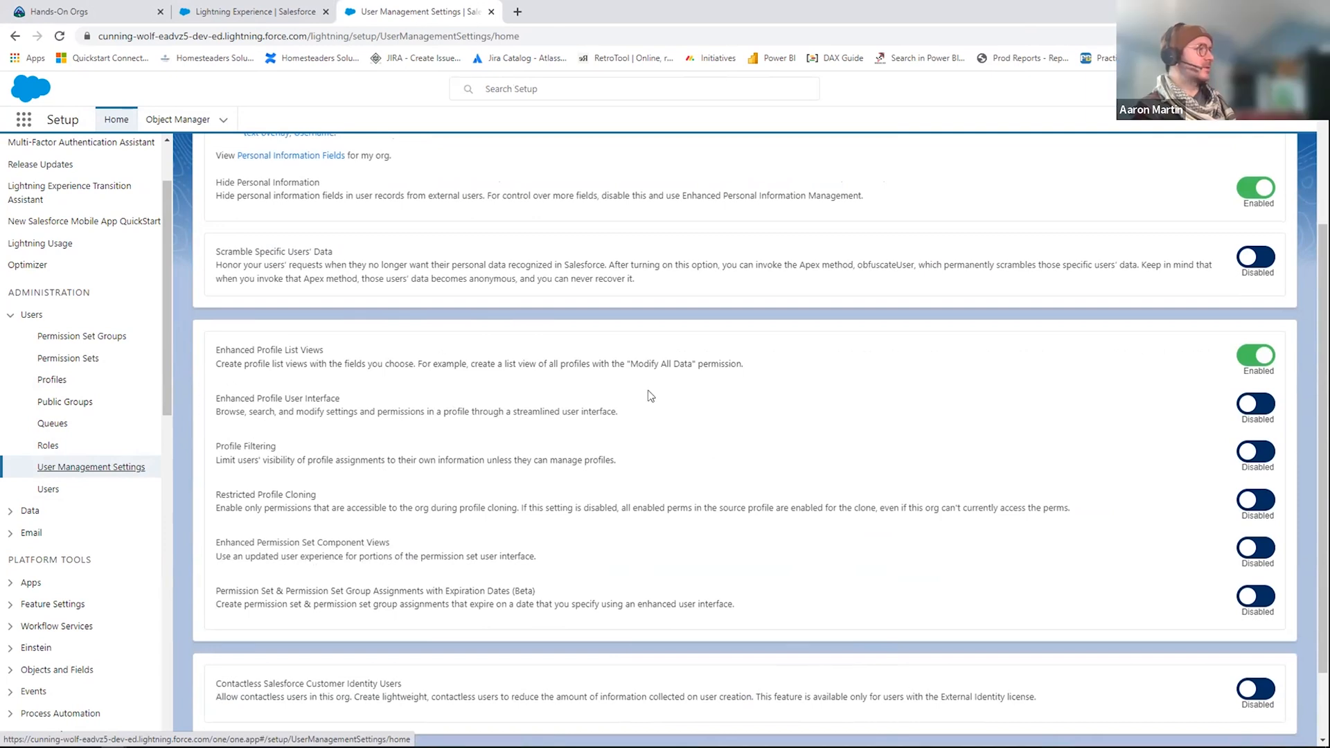
{"action": "left_click", "coordinate": [1243, 409]}
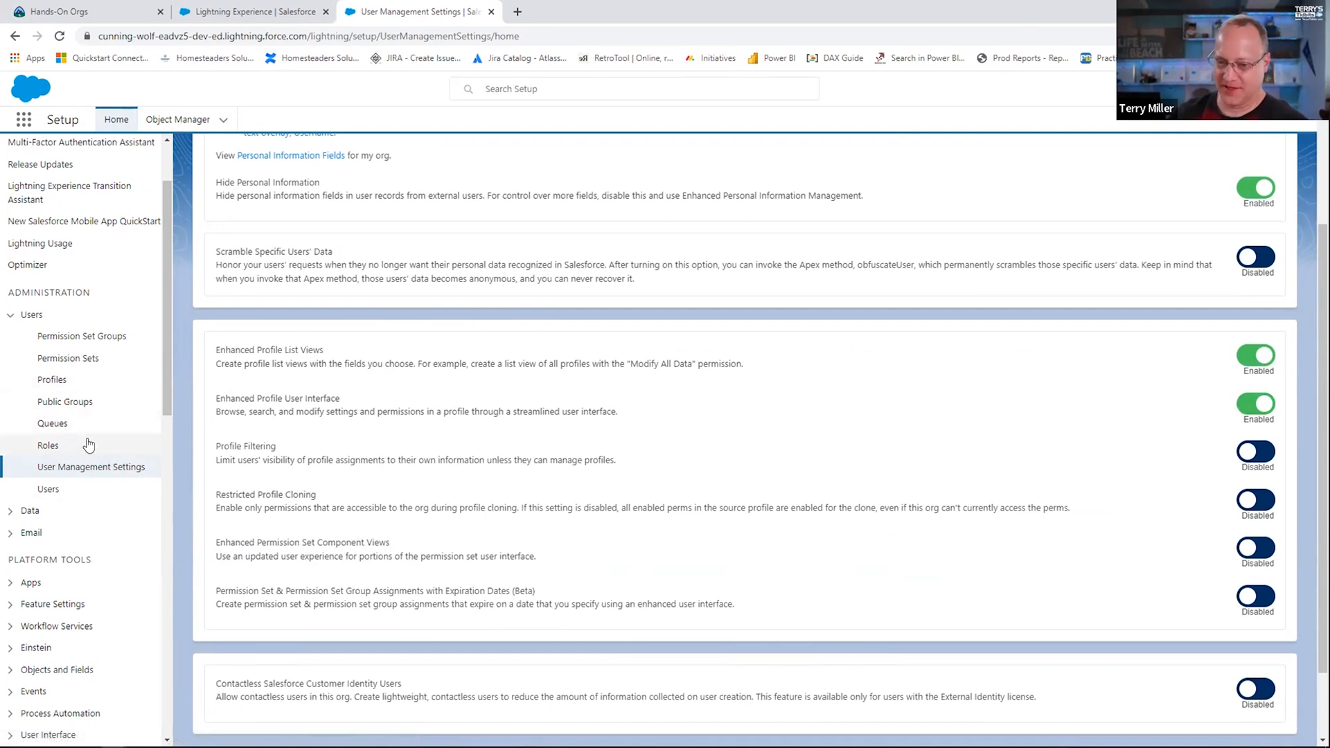
Step: Open Custom: Sales Profile from the Profiles list, postpone the welcome tour, and examine its Apps and System settings
{"action": "left_click", "coordinate": [56, 383]}
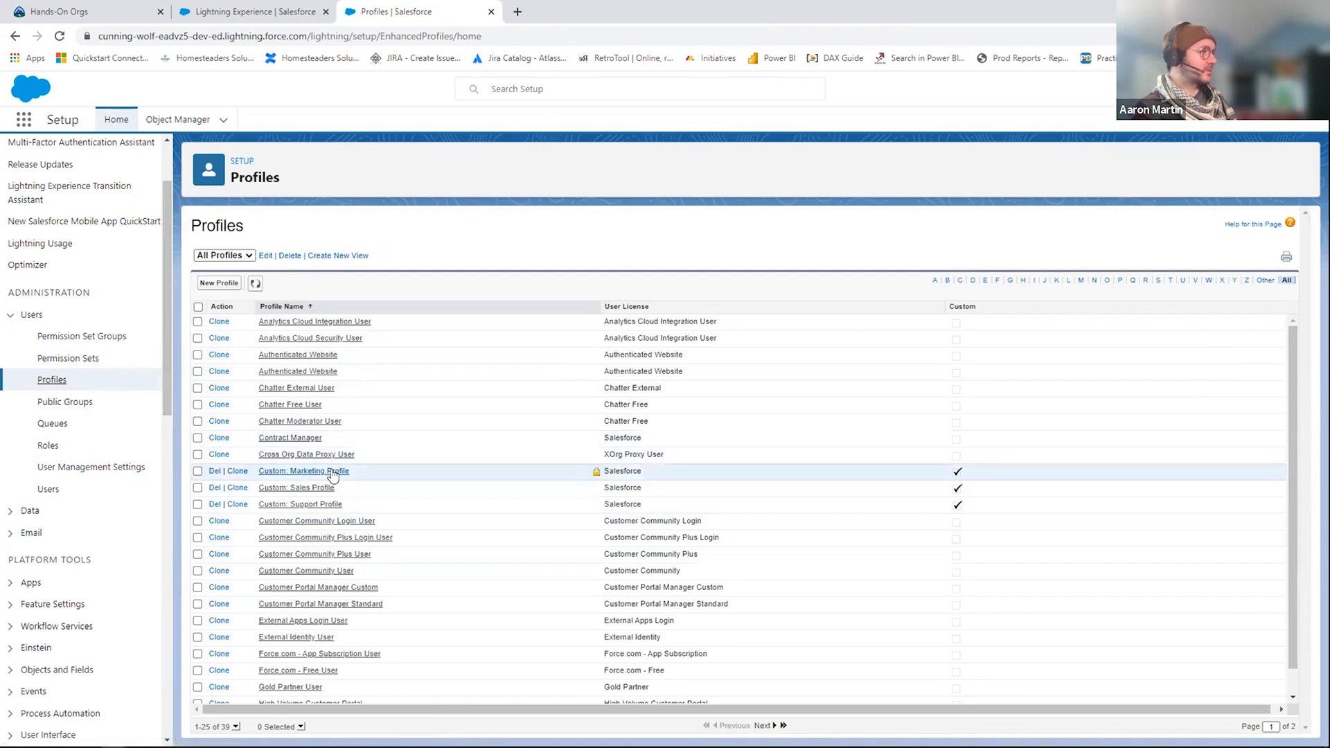
{"action": "left_click", "coordinate": [313, 489]}
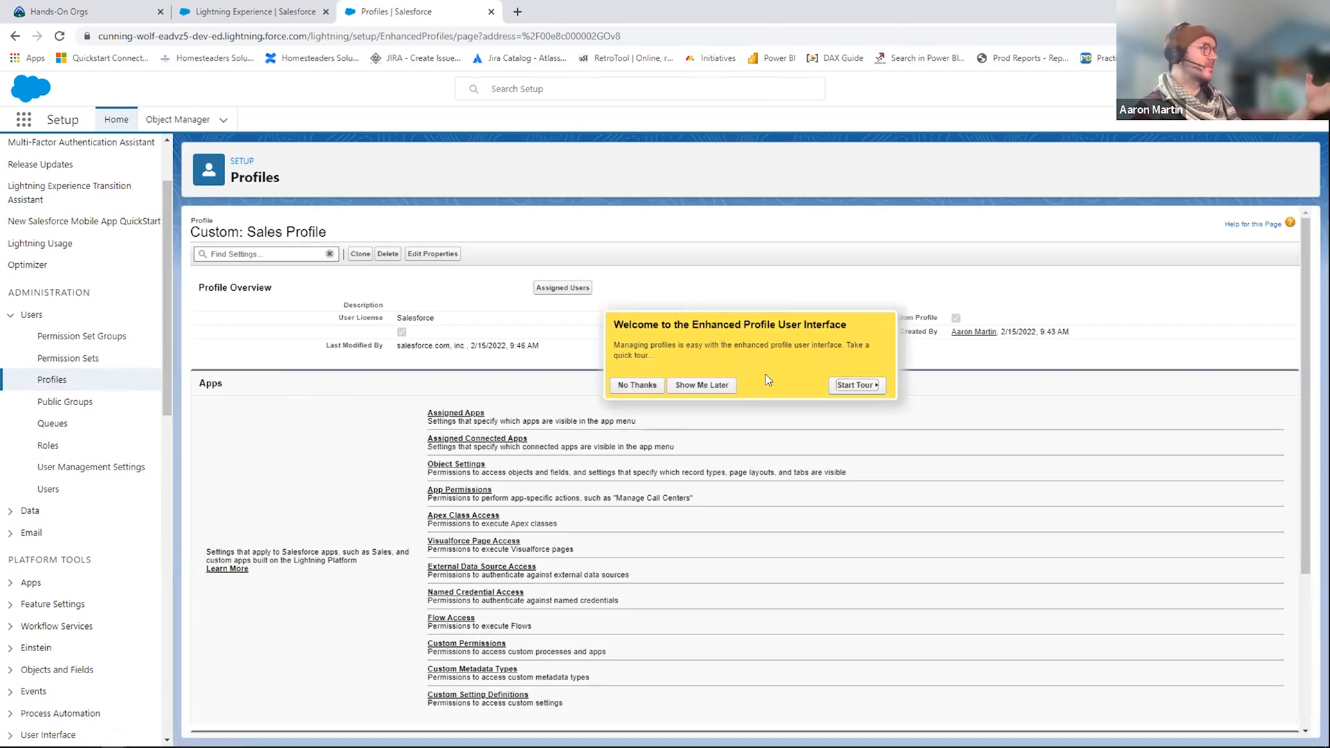
{"action": "left_click", "coordinate": [707, 389]}
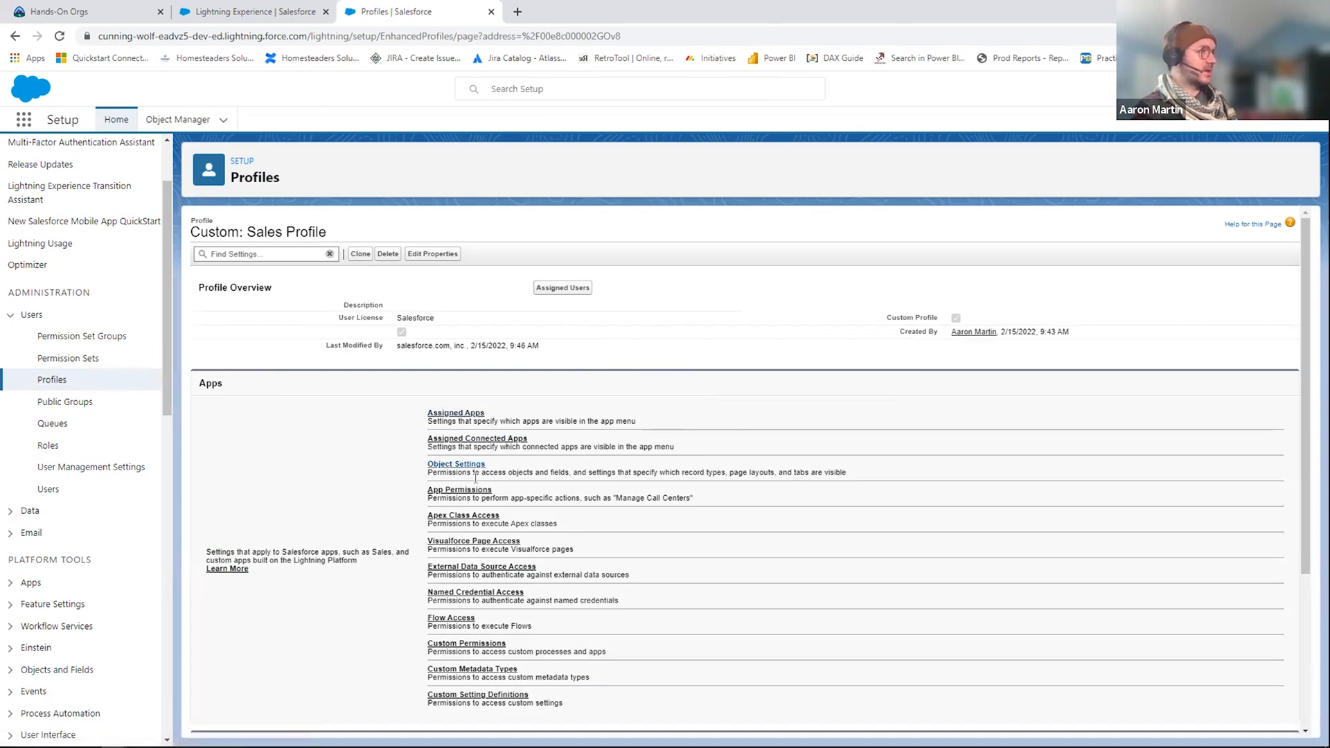
{"action": "scroll", "coordinate": [590, 477], "scroll_direction": "down", "scroll_amount": 3}
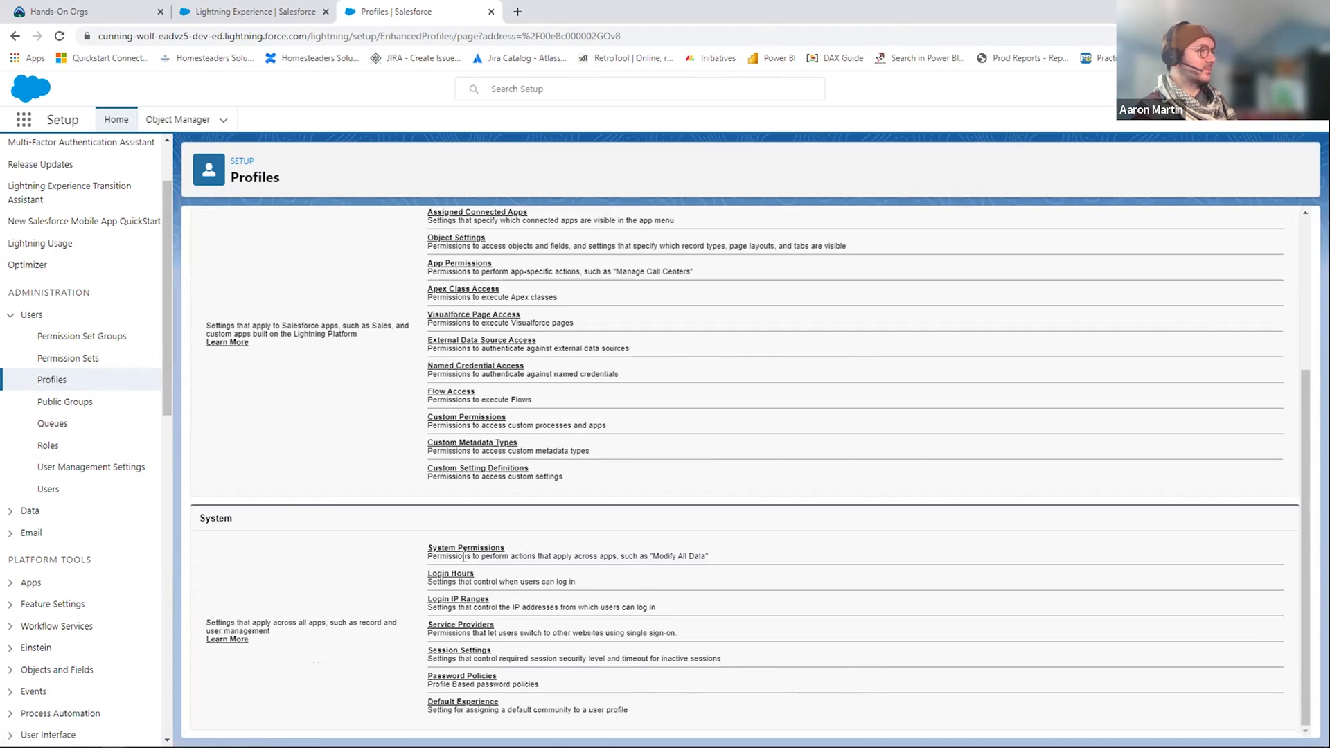
Step: Edit the Sales Profile's Login Hours, setting Monday's start time to 7:00 AM and end time to 6:00 PM
{"action": "left_click", "coordinate": [449, 575]}
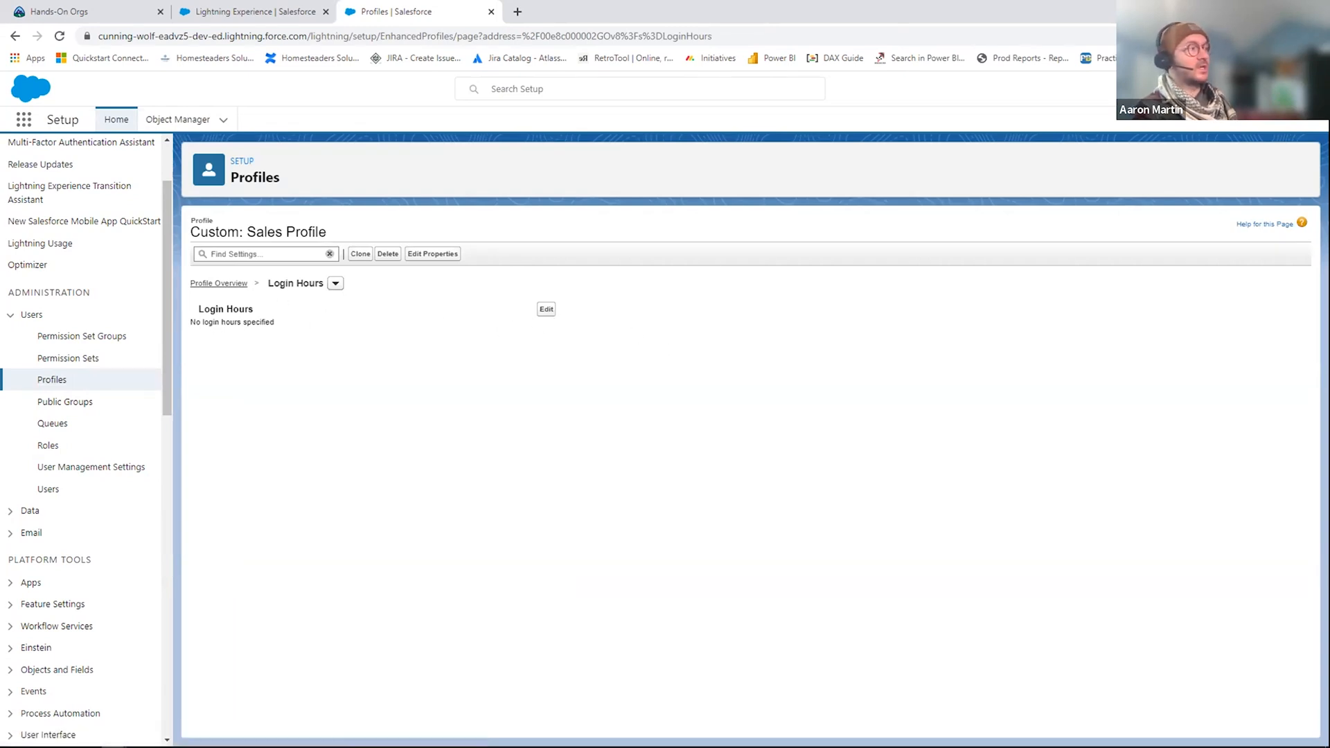
{"action": "left_click", "coordinate": [546, 309]}
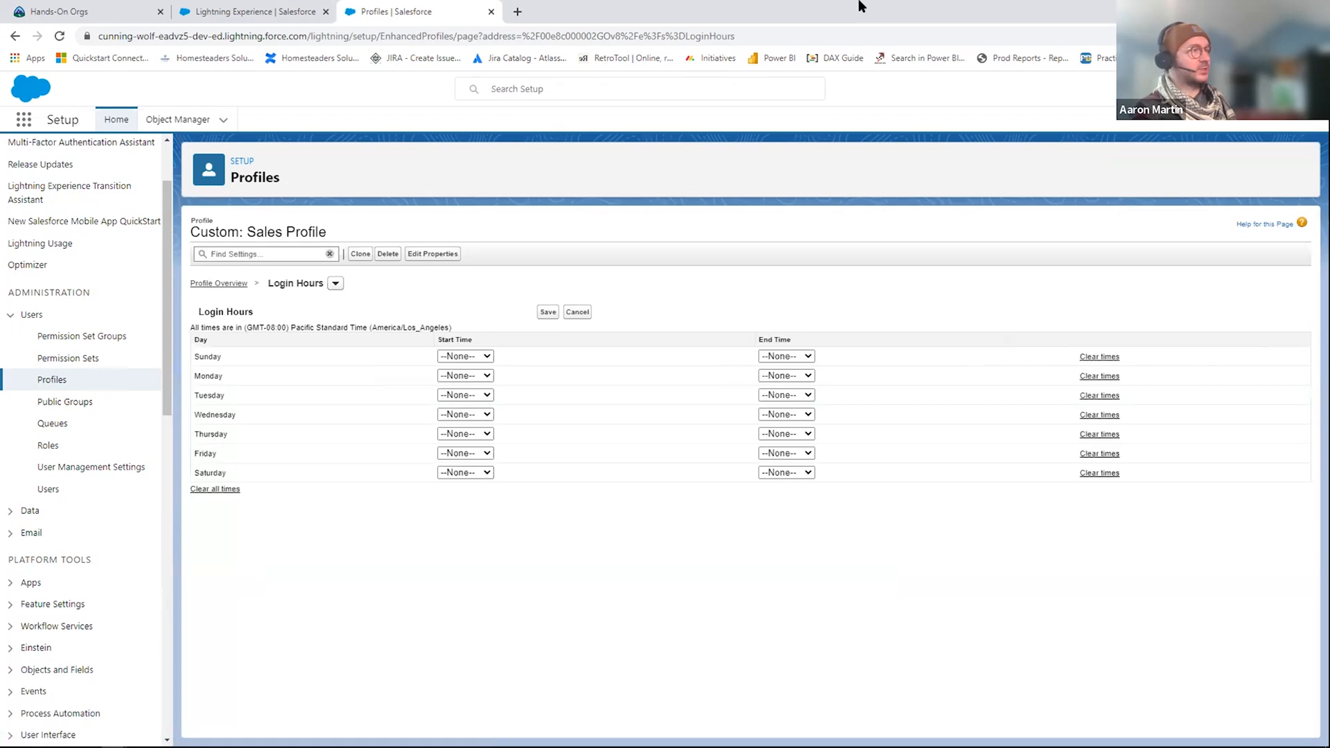
{"action": "left_click", "coordinate": [486, 377]}
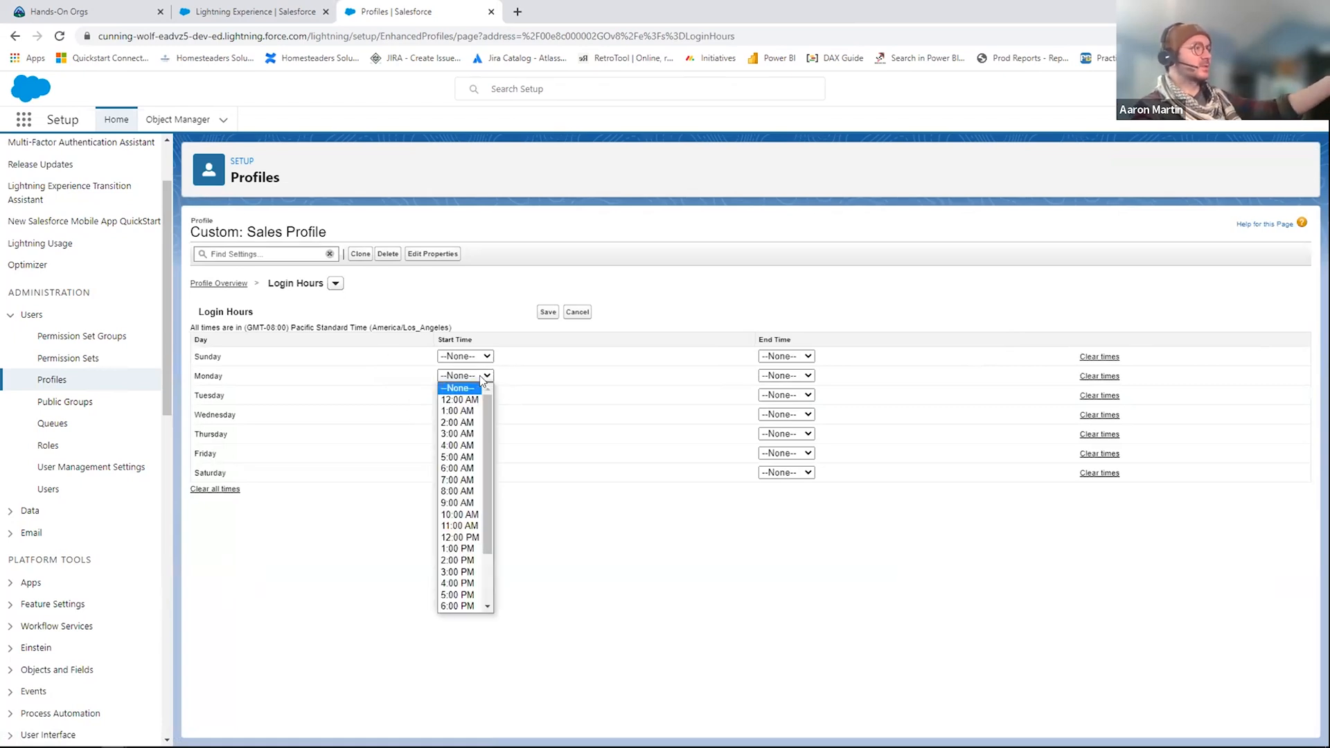
{"action": "left_click", "coordinate": [462, 480]}
{"action": "left_click", "coordinate": [807, 376]}
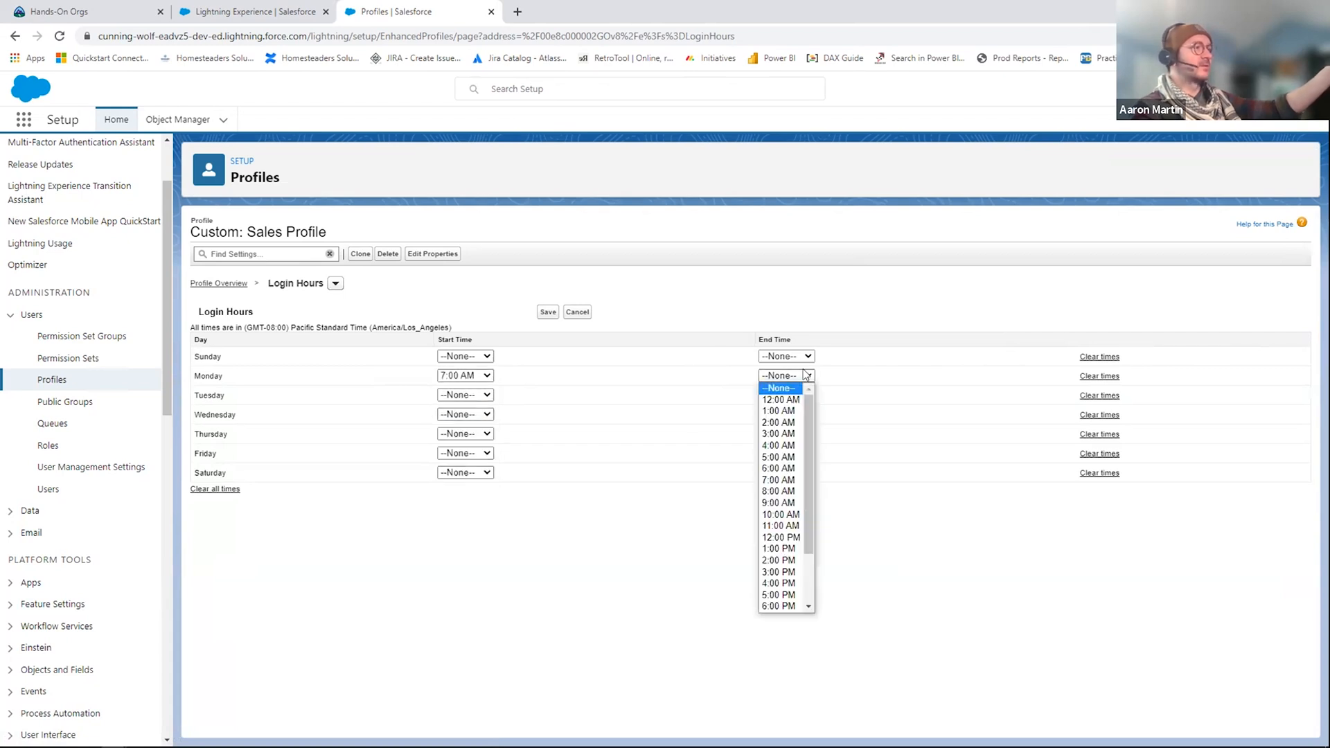
{"action": "left_click", "coordinate": [779, 606]}
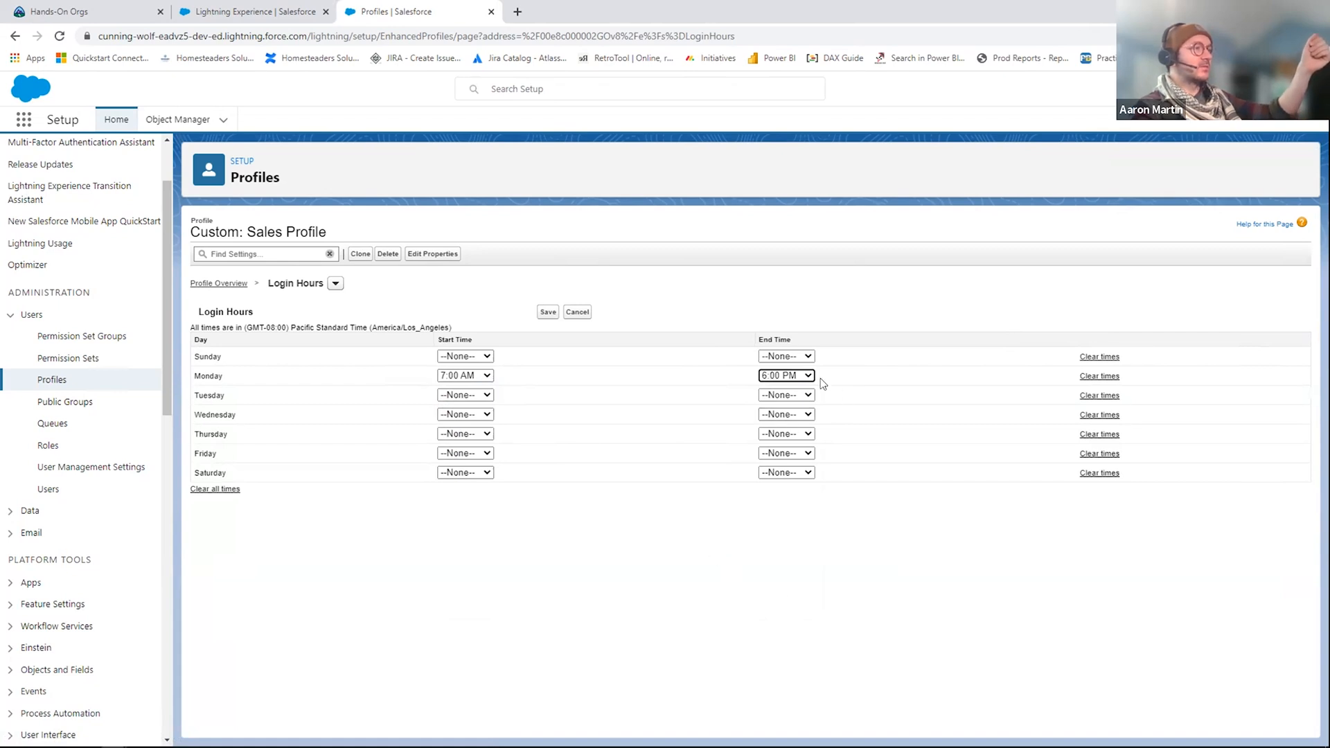
Step: Set Sunday's start and end times both to 12:00 AM and save the login hours
{"action": "left_click", "coordinate": [484, 354]}
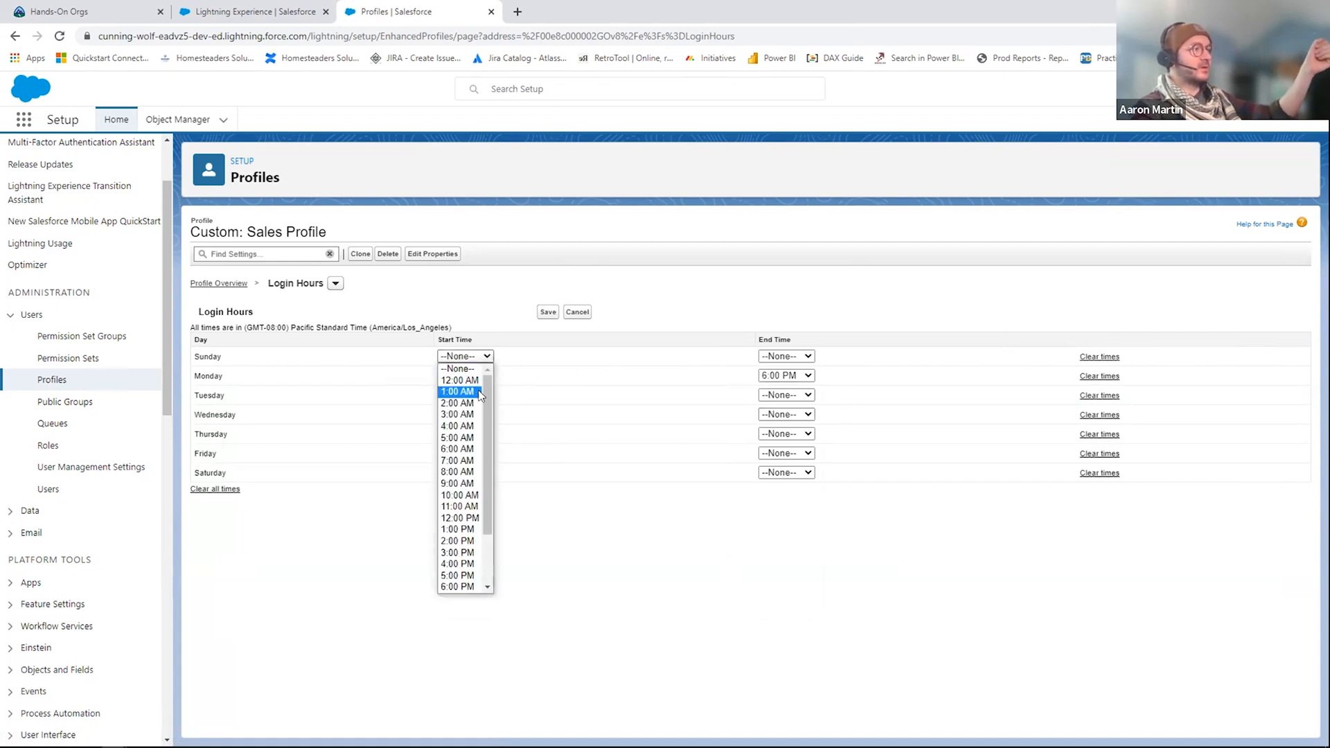
{"action": "left_click", "coordinate": [463, 379]}
{"action": "left_click", "coordinate": [791, 355]}
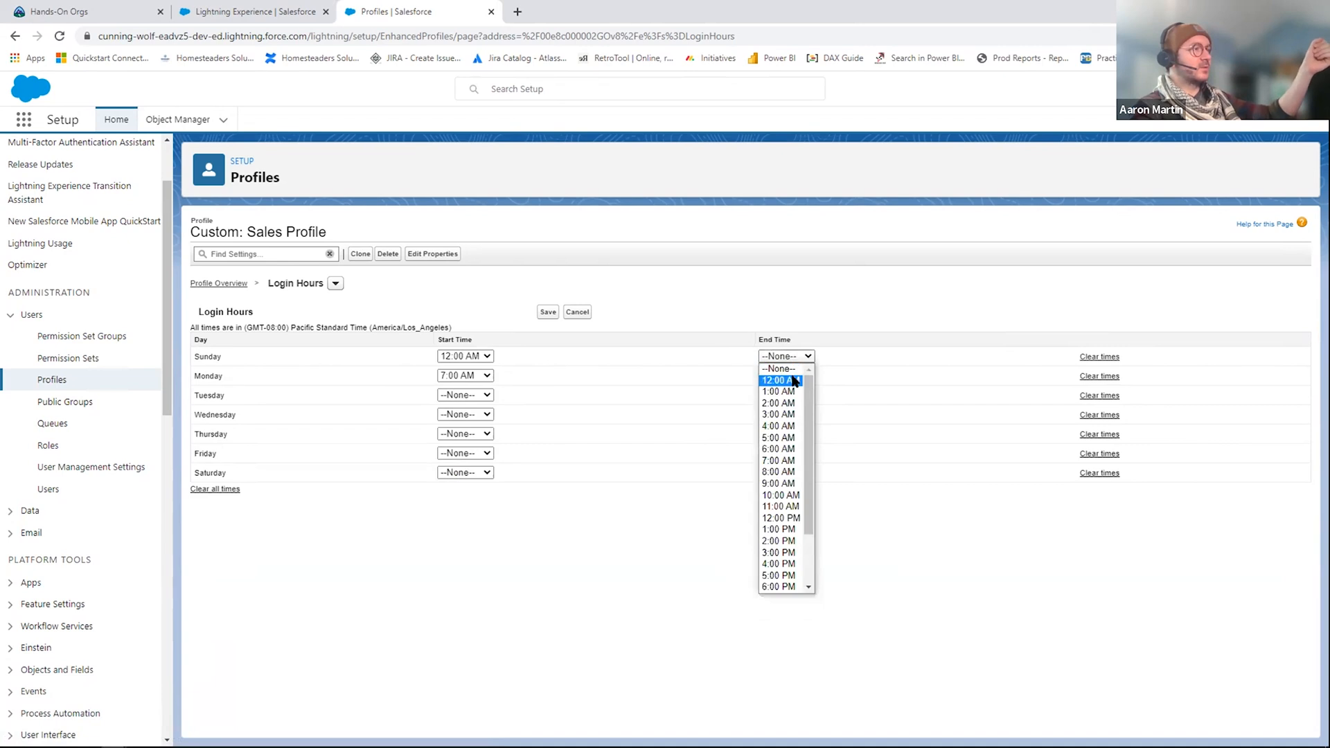
{"action": "left_click", "coordinate": [780, 380]}
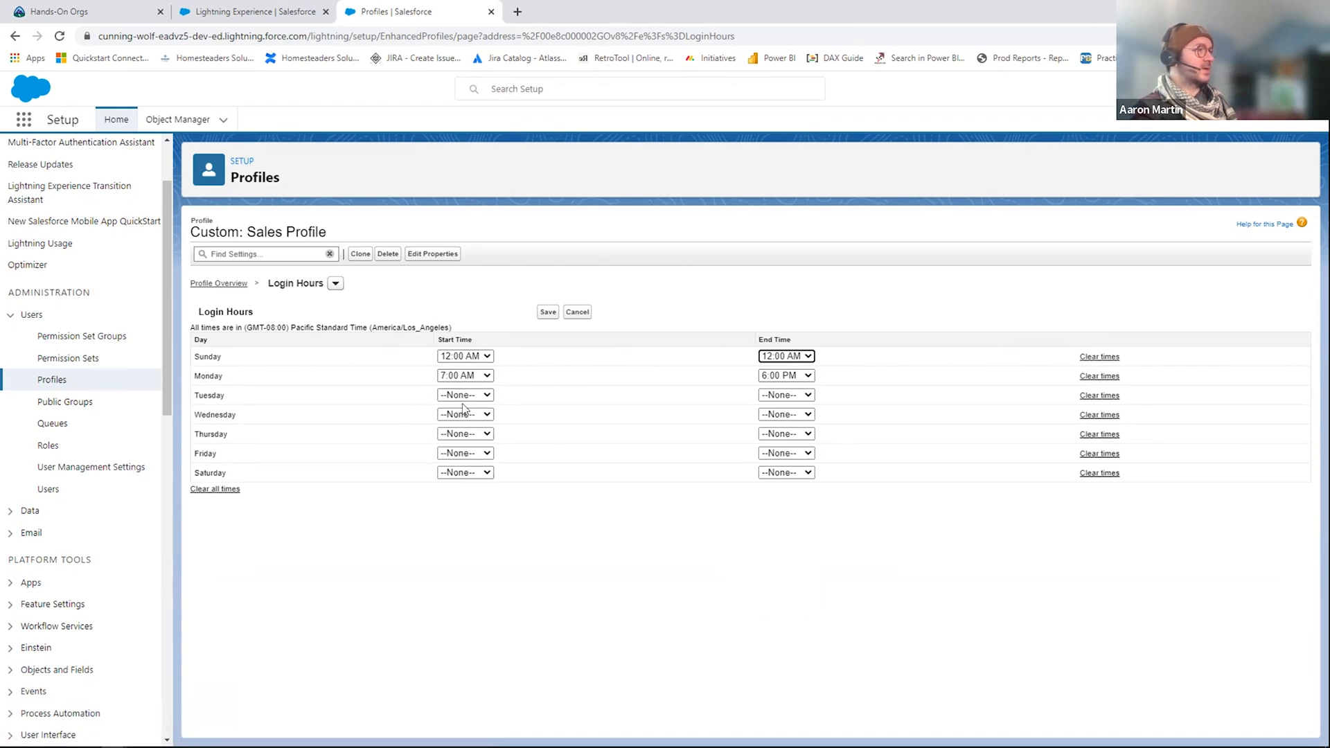
{"action": "left_click", "coordinate": [549, 313]}
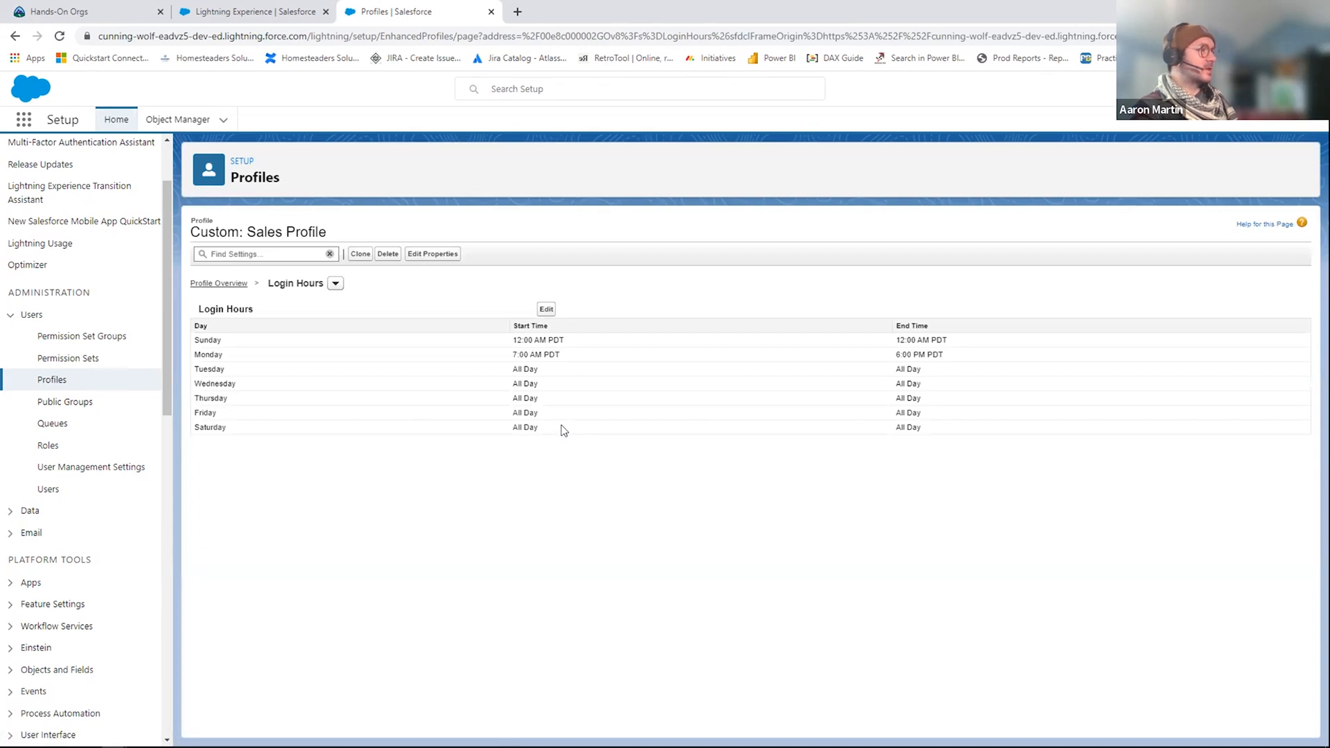
Step: Switch to Google Slides and show slide 38, the Security Controls Scenario
{"action": "key", "text": "alt+Tab"}
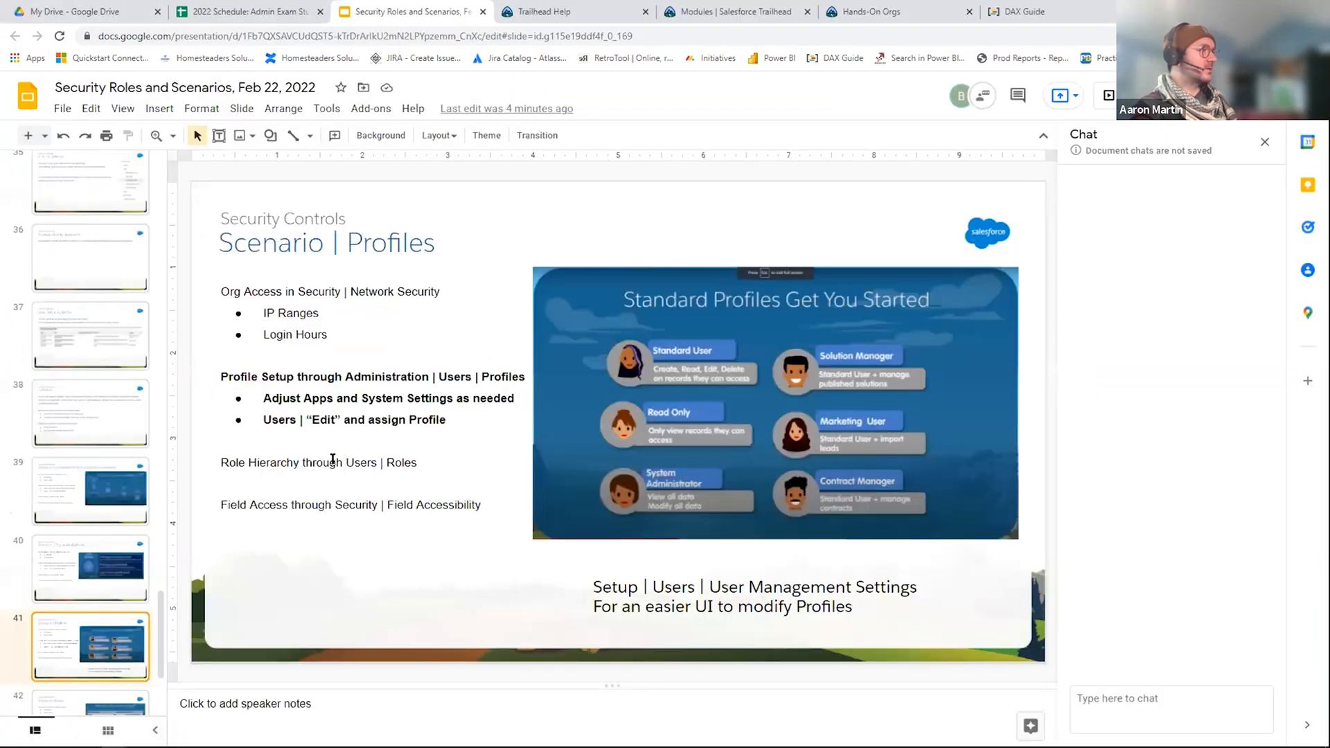
{"action": "left_click", "coordinate": [75, 326]}
{"action": "left_click", "coordinate": [87, 283]}
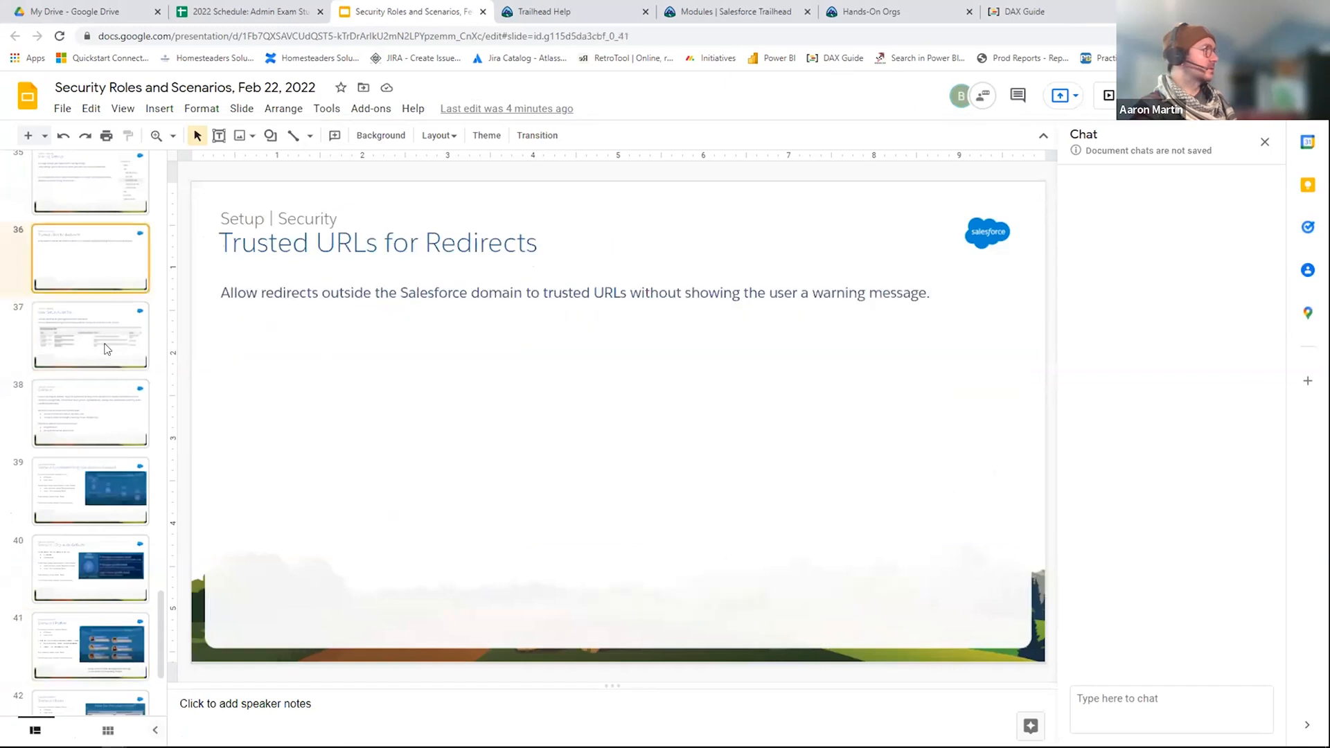
{"action": "left_click", "coordinate": [112, 406]}
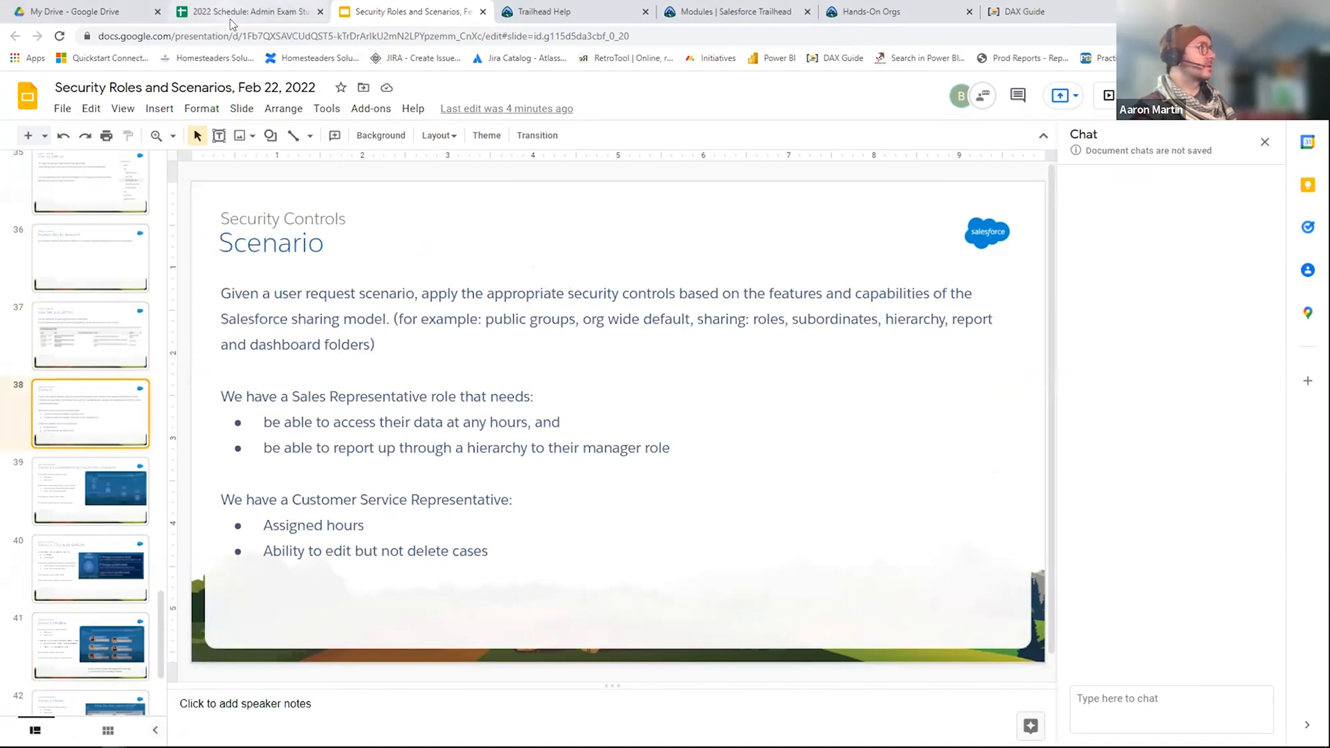
Step: Return to Salesforce Setup, open Roles under Users, and enlarge the page to examine the Territory-based Sample role hierarchy
{"action": "key", "text": "alt+Tab"}
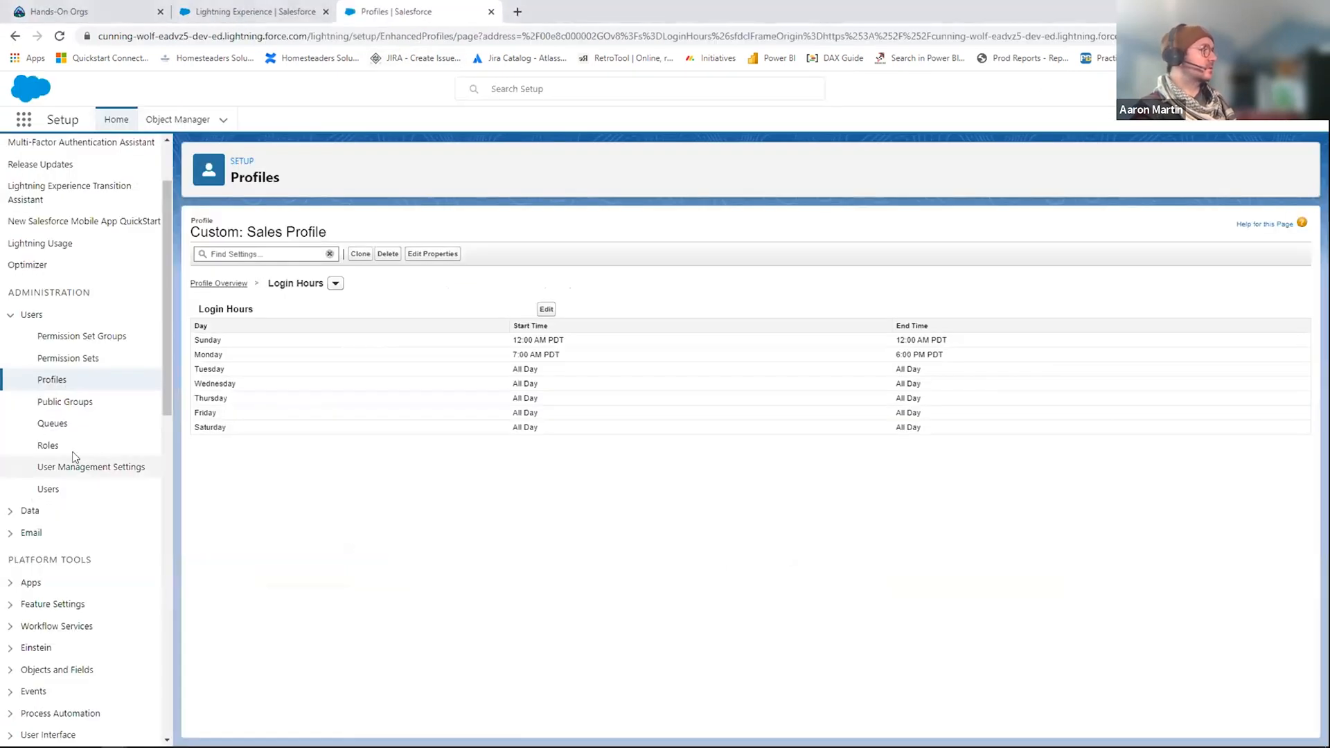
{"action": "left_click", "coordinate": [49, 447]}
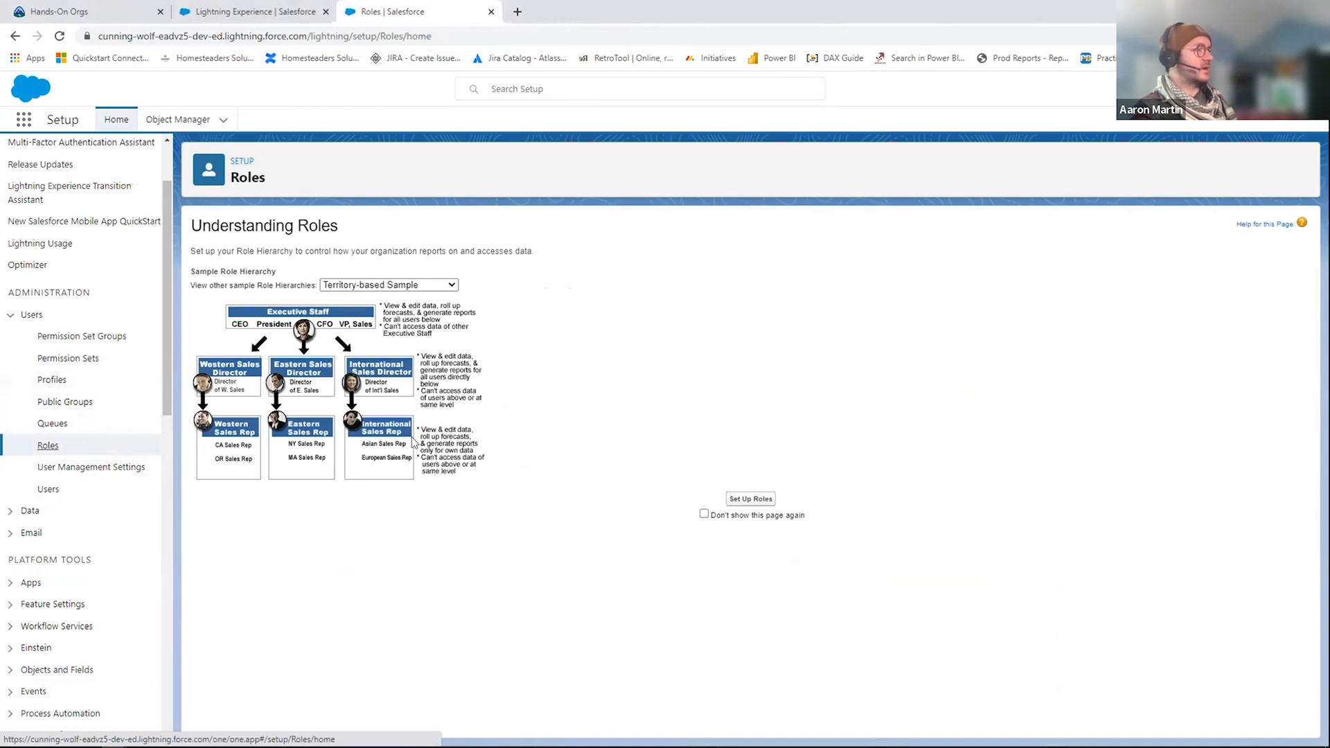
{"action": "key", "text": "ctrl+plus"}
{"action": "key", "text": "ctrl+plus"}
{"action": "key", "text": "ctrl+plus"}
{"action": "key", "text": "ctrl+plus"}
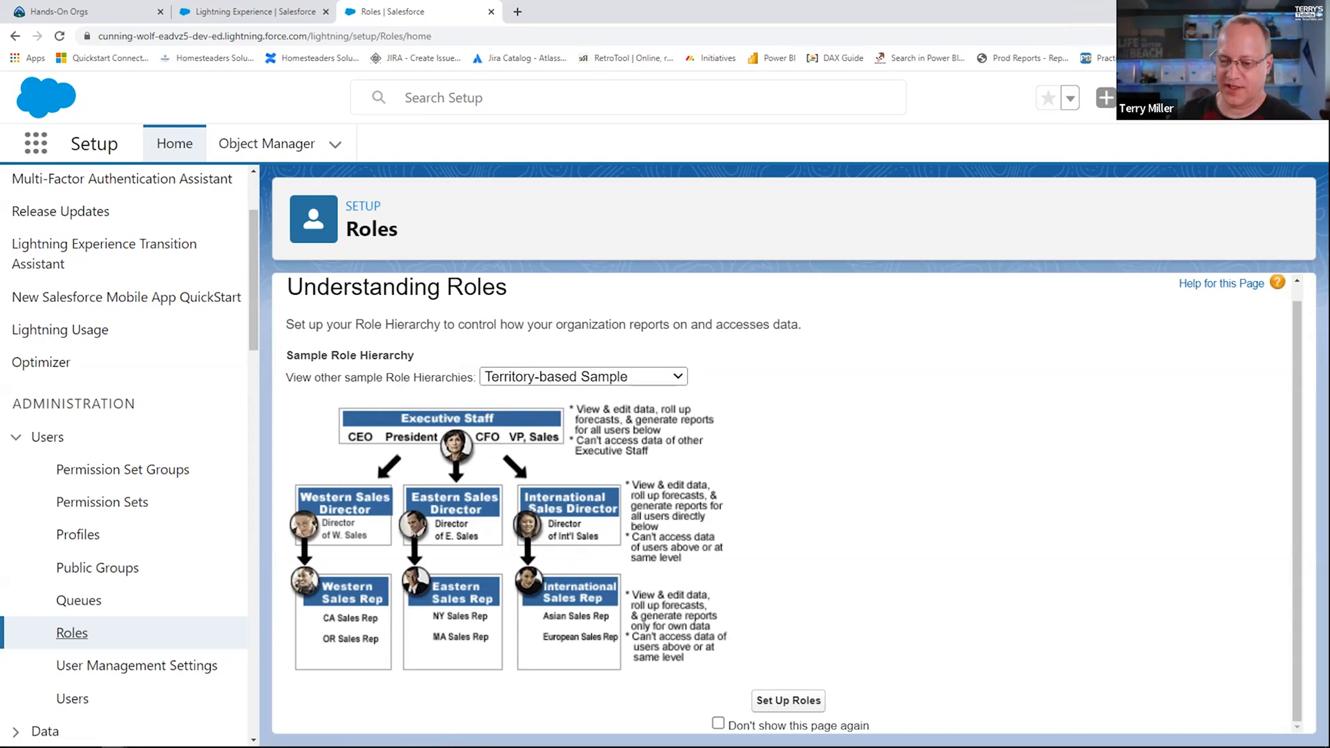
{"action": "left_click", "coordinate": [210, 13]}
{"action": "left_click", "coordinate": [386, 12]}
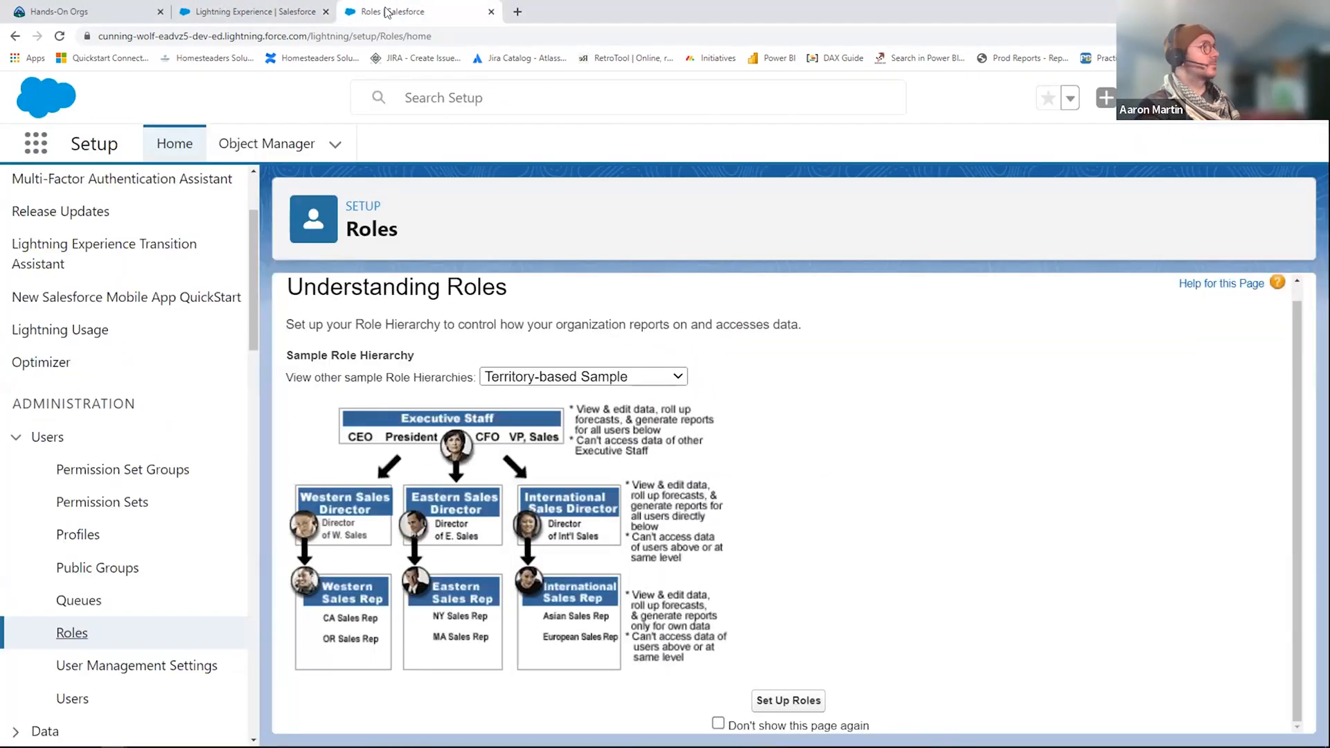
Step: Switch to Google Slides and review the scenario slides on Org-Wide Defaults, Profiles, Field Access and Roles, ending on slide 41
{"action": "key", "text": "alt+Tab"}
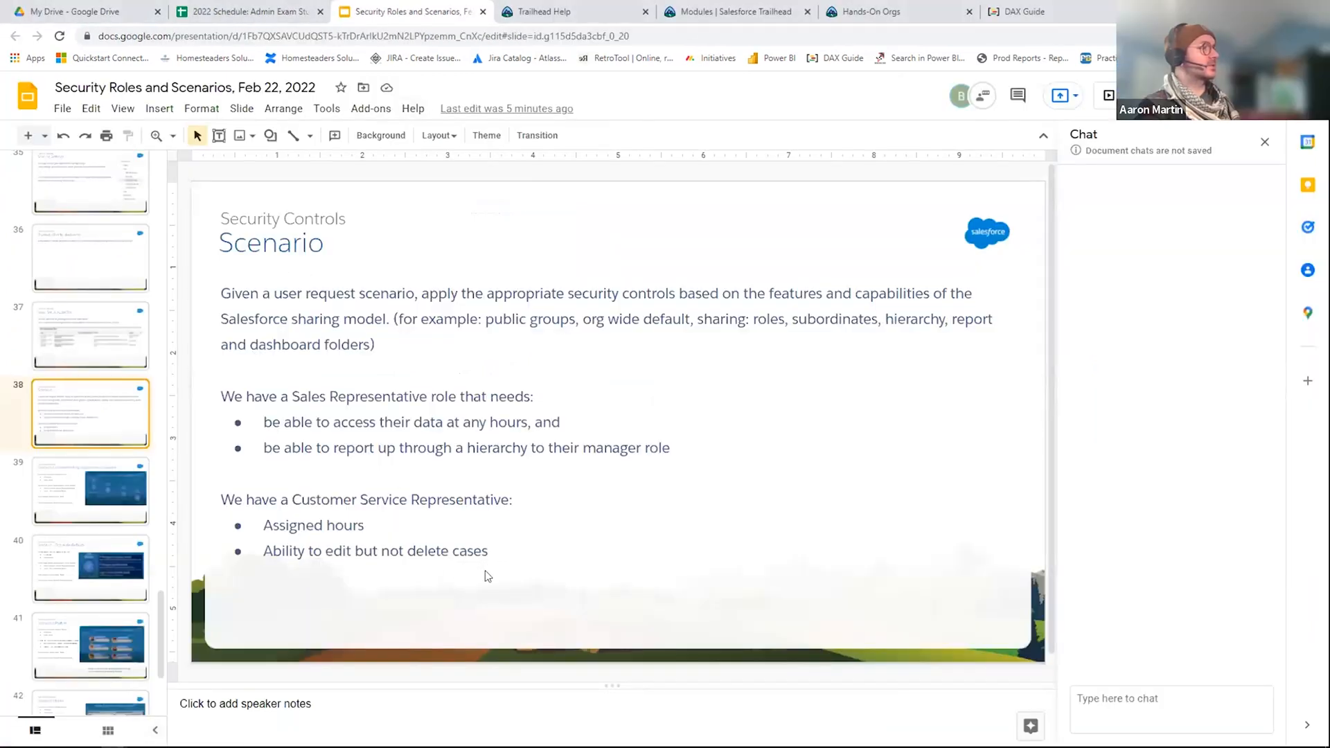
{"action": "key", "text": "alt+Tab"}
{"action": "key", "text": "alt+Tab"}
{"action": "left_click", "coordinate": [75, 579]}
{"action": "scroll", "coordinate": [76, 582], "scroll_direction": "down", "scroll_amount": 1}
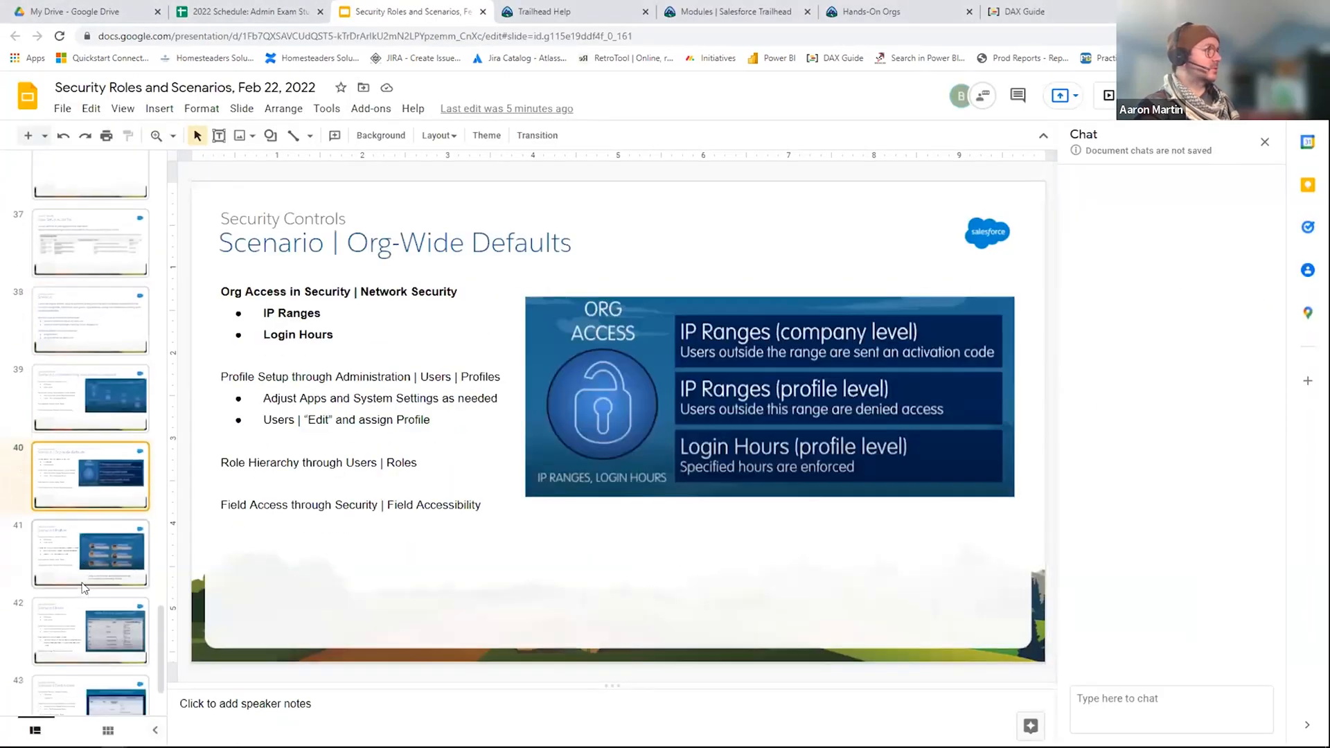
{"action": "left_click", "coordinate": [90, 573]}
{"action": "scroll", "coordinate": [95, 579], "scroll_direction": "down", "scroll_amount": 1}
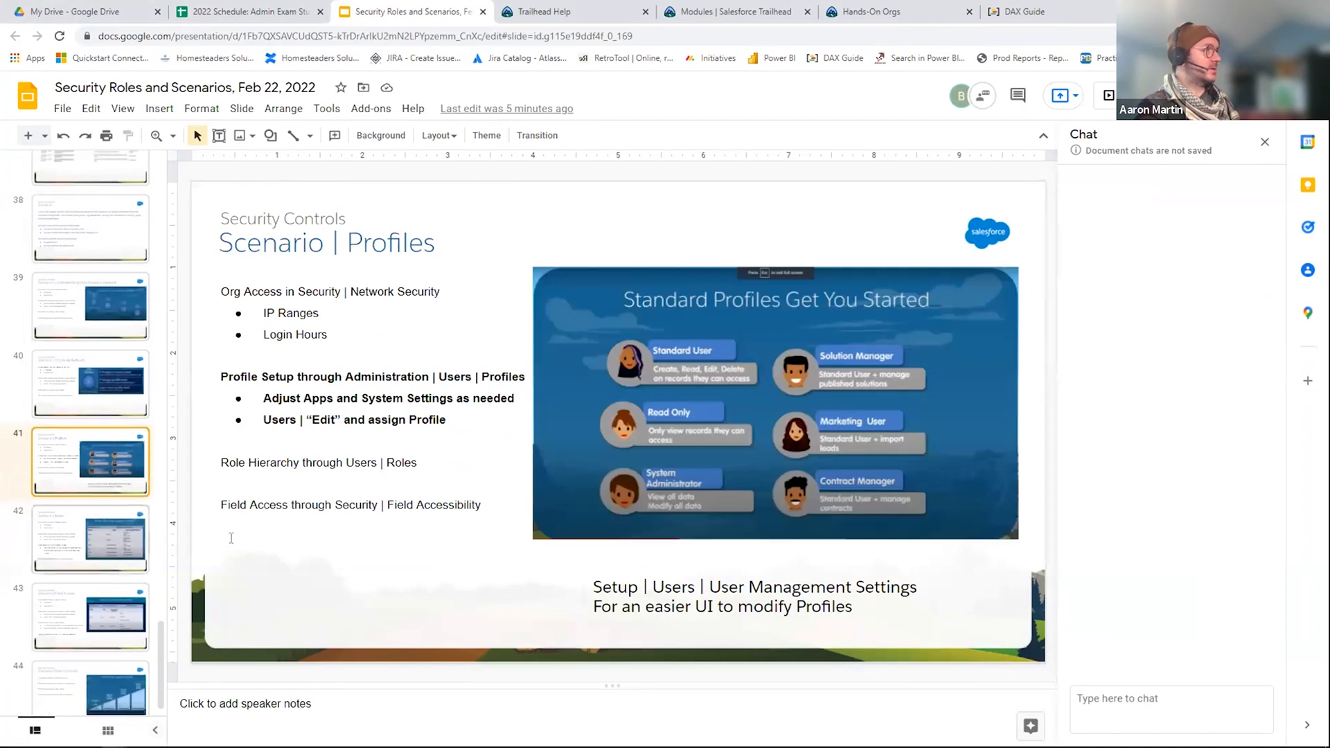
{"action": "left_click", "coordinate": [45, 518]}
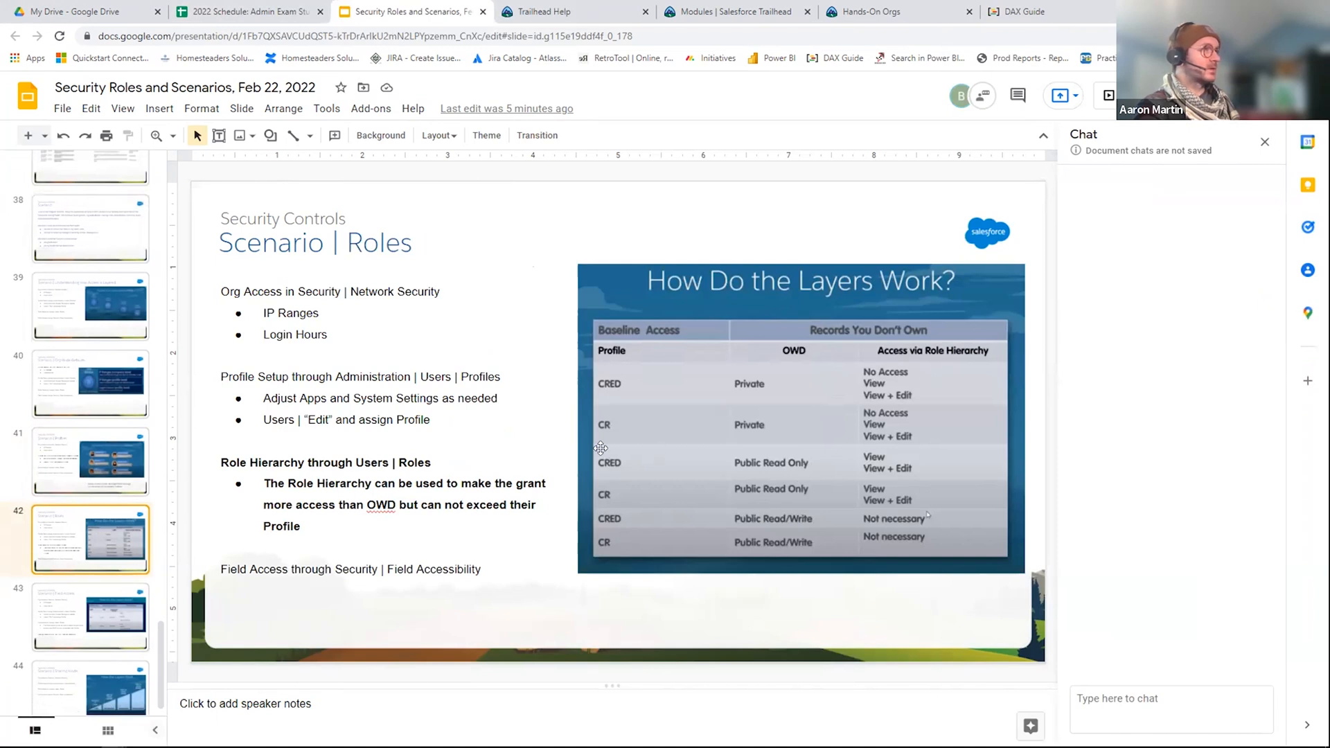
{"action": "left_click", "coordinate": [71, 558]}
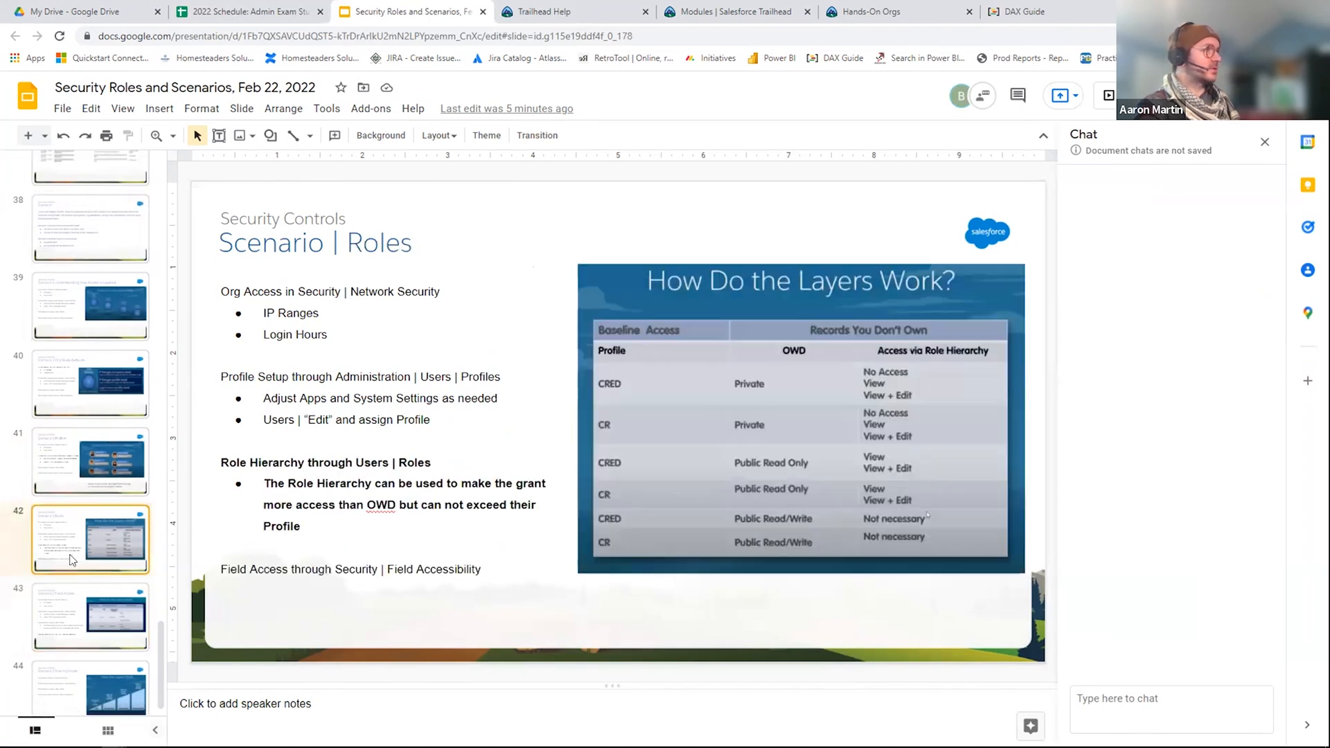
{"action": "left_click", "coordinate": [81, 463]}
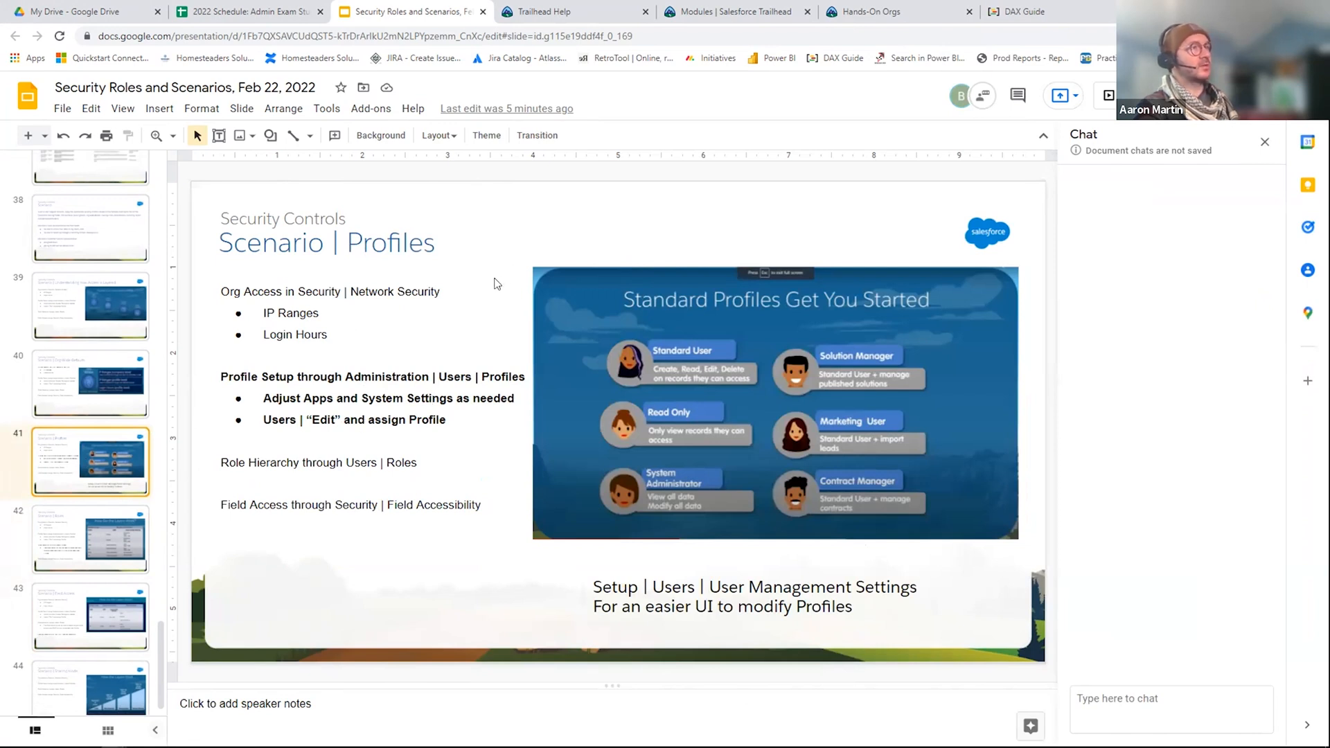
Step: Switch back to the Roles page in Salesforce Setup
{"action": "key", "text": "alt+Tab"}
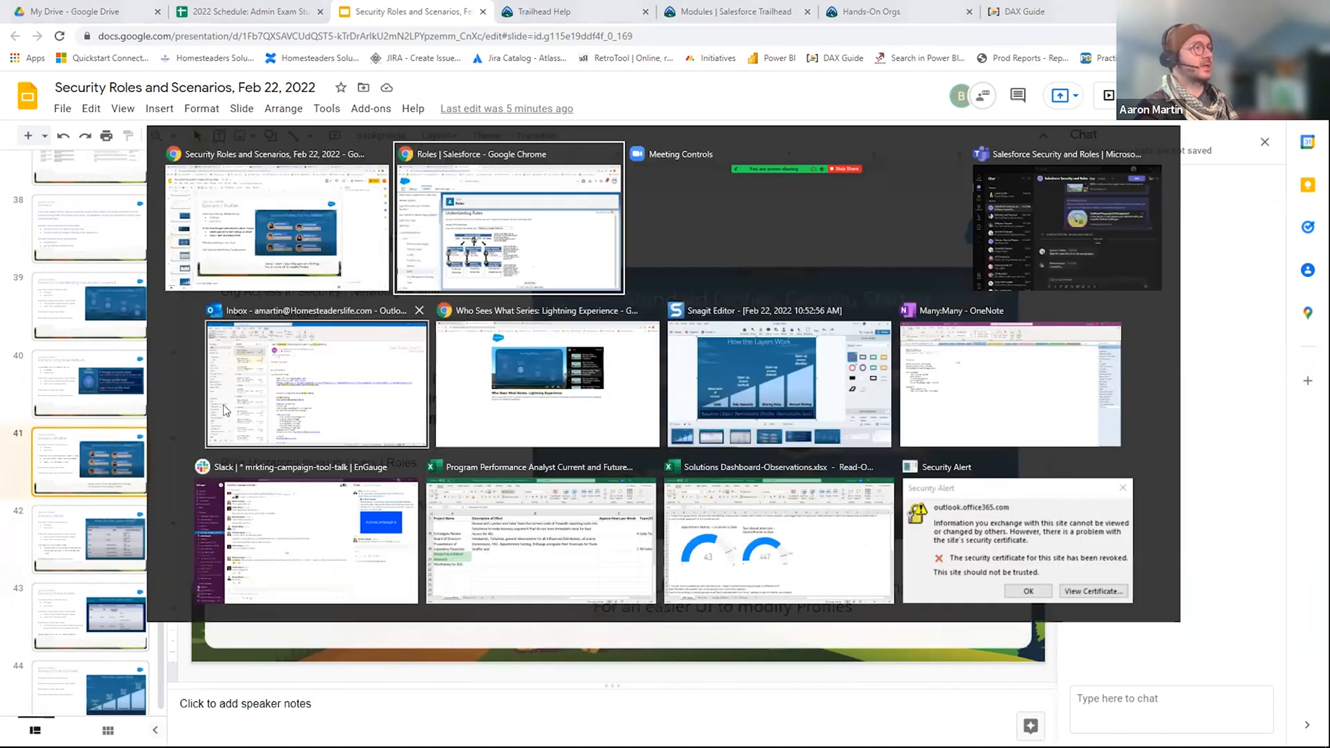